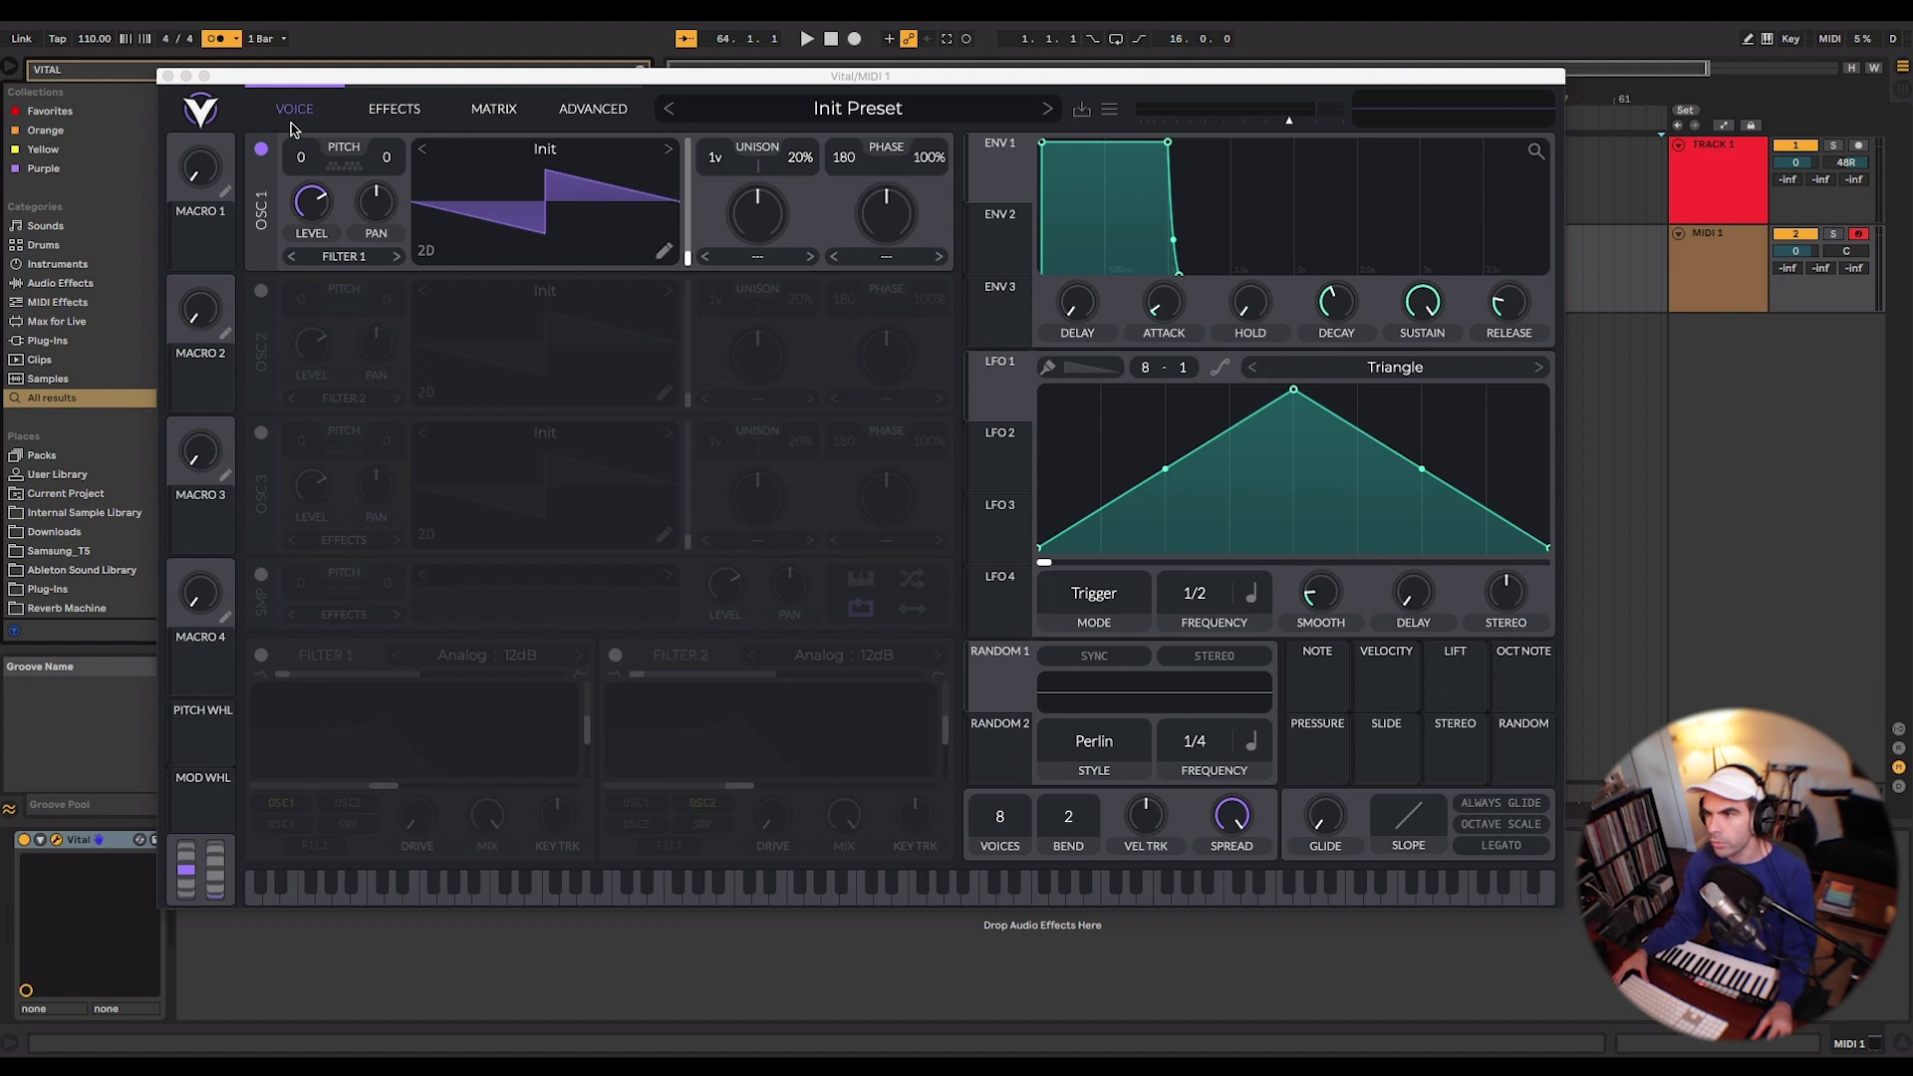
Look through the Effects, Matrix and Advanced pages, then return to the Voice page.
left_click(402, 111)
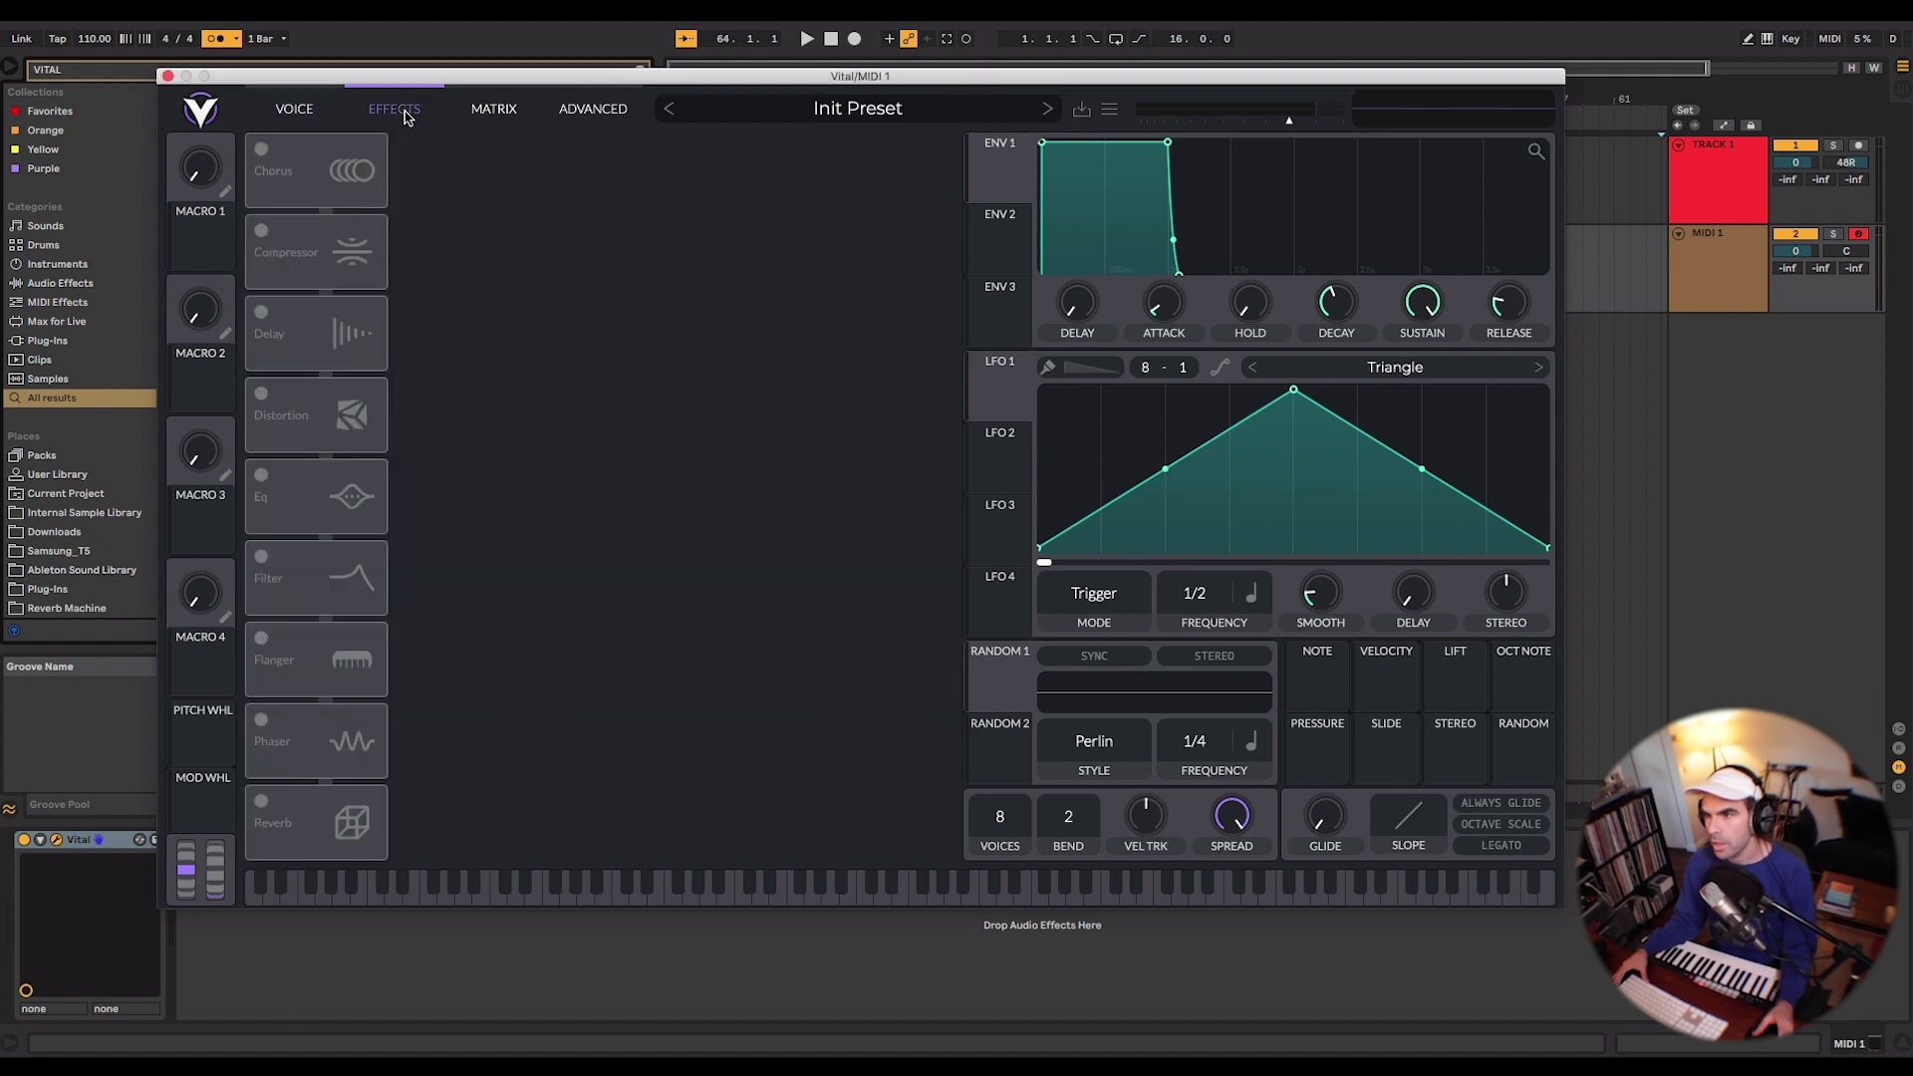
left_click(508, 116)
left_click(594, 112)
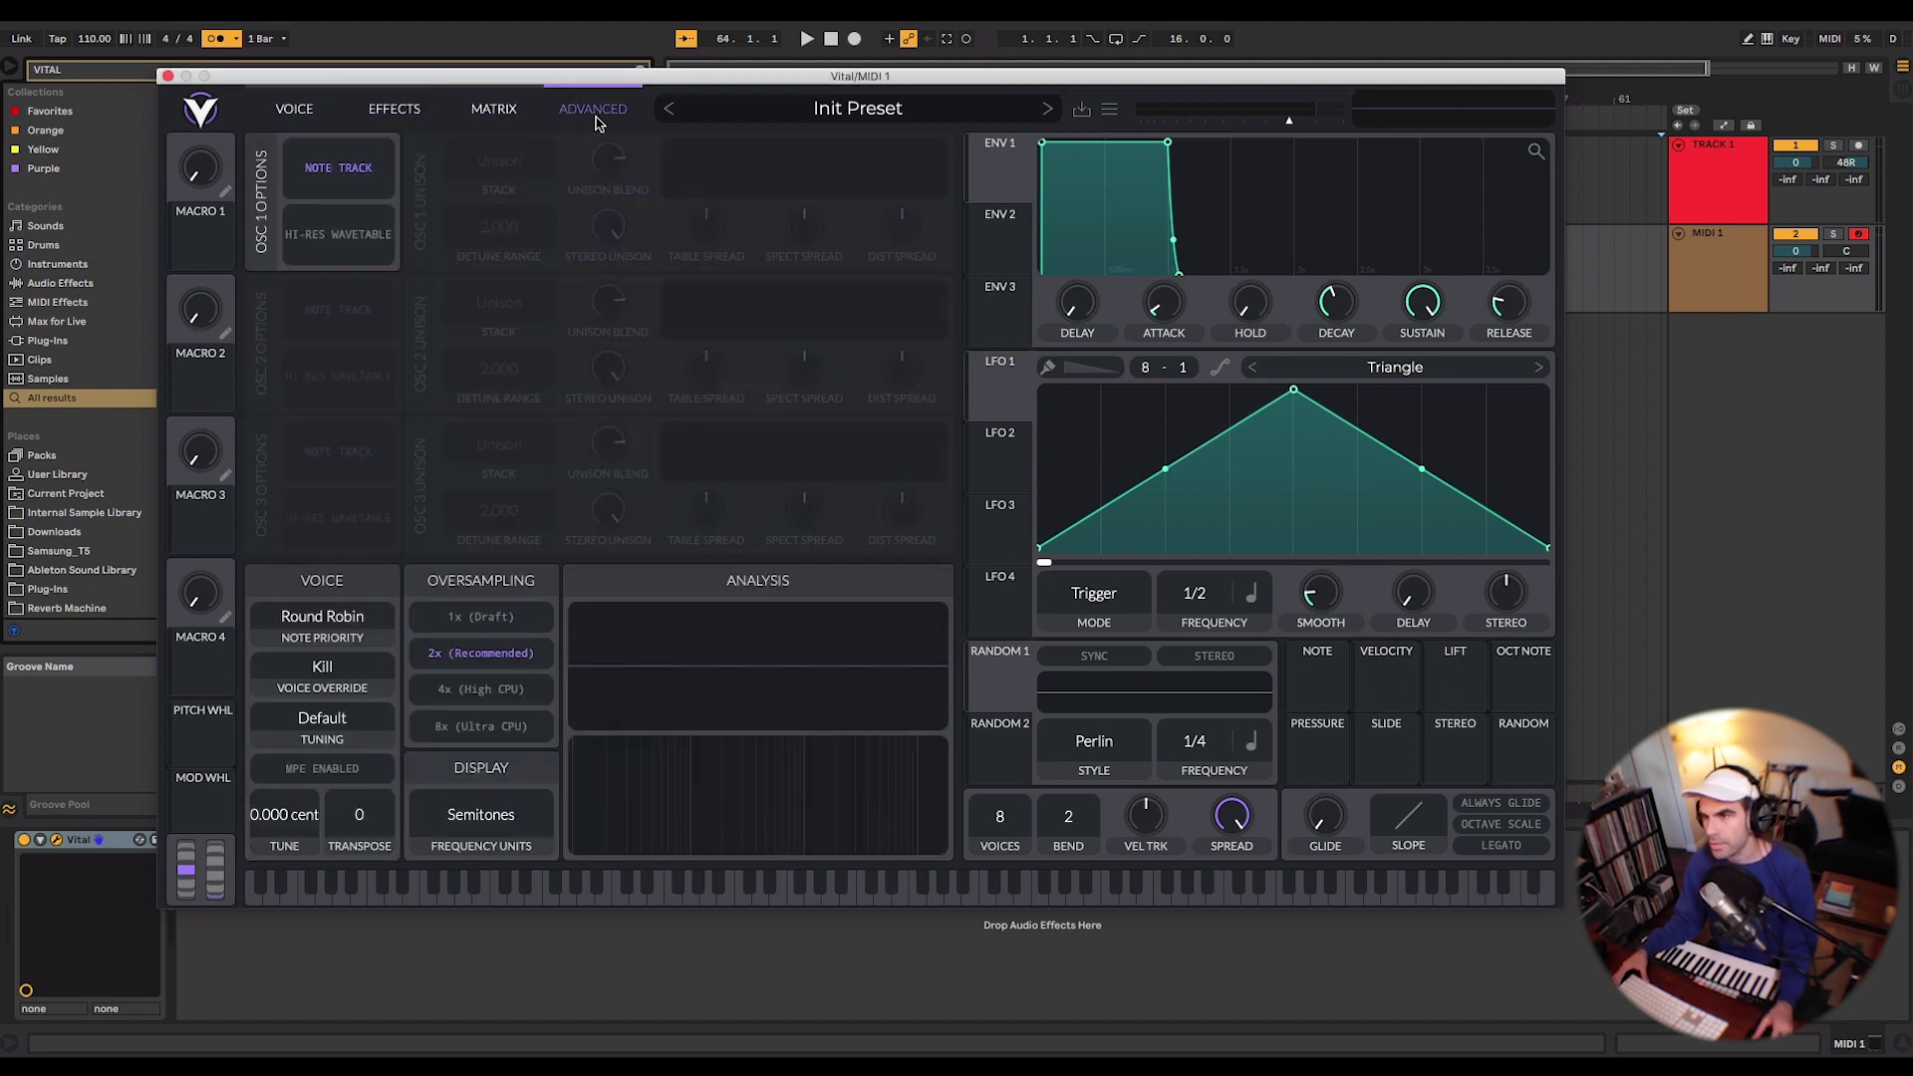
left_click(294, 110)
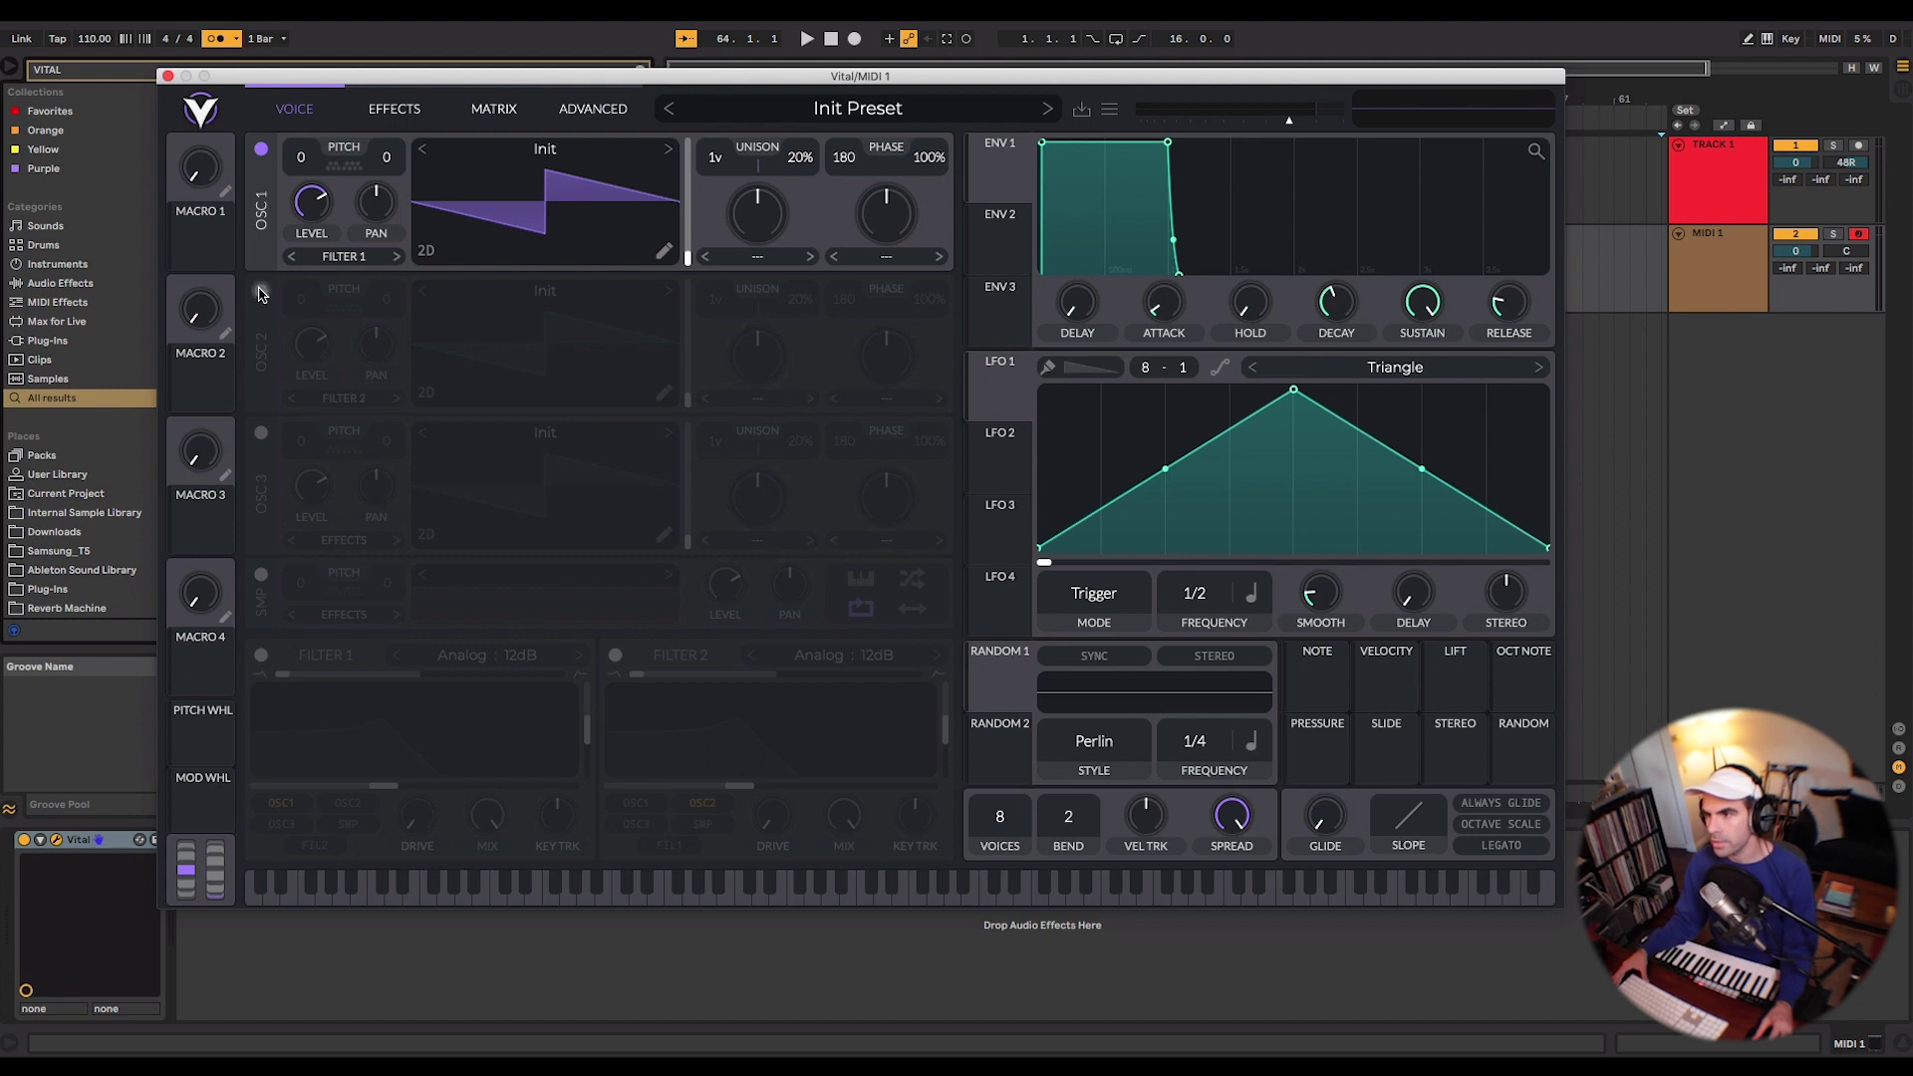
Power on OSC 2, OSC 3, the sampler, Filter 1 and Filter 2.
left_click(261, 292)
left_click(261, 433)
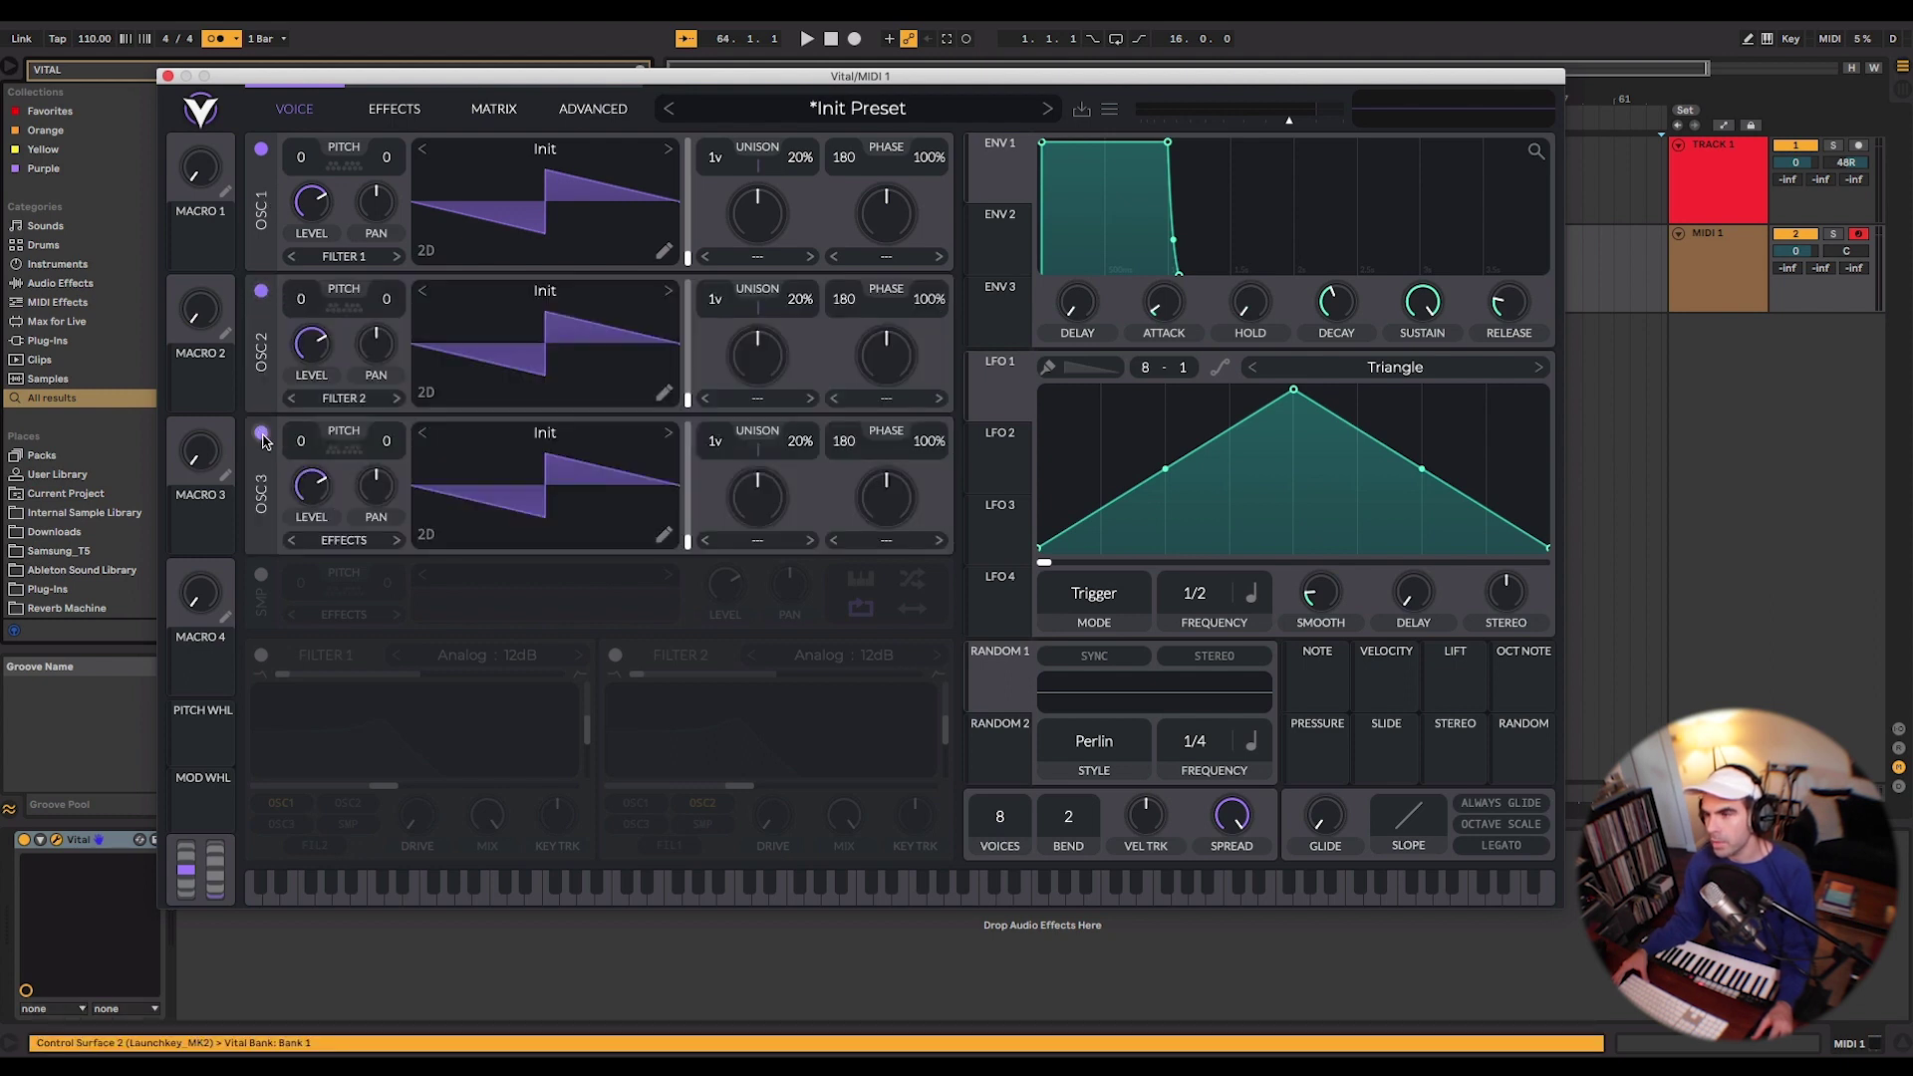
left_click(261, 578)
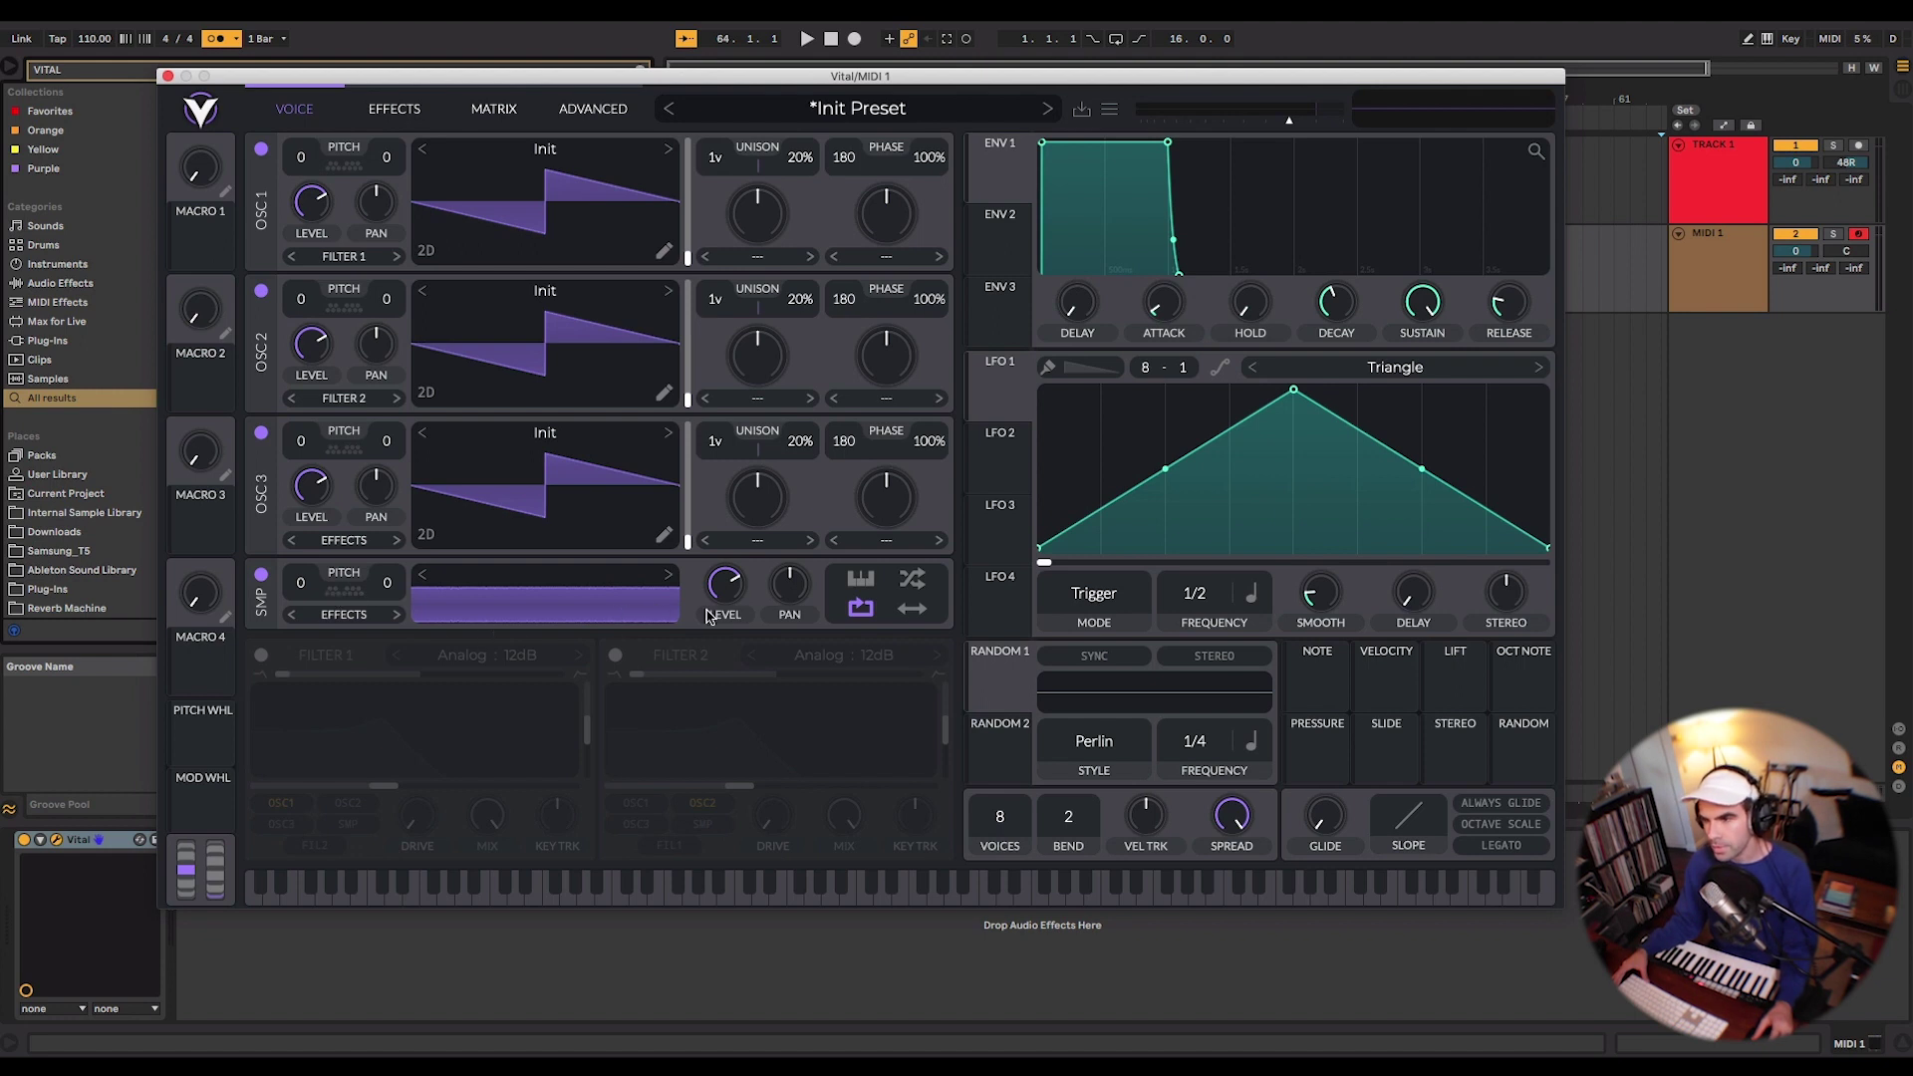
left_click(261, 655)
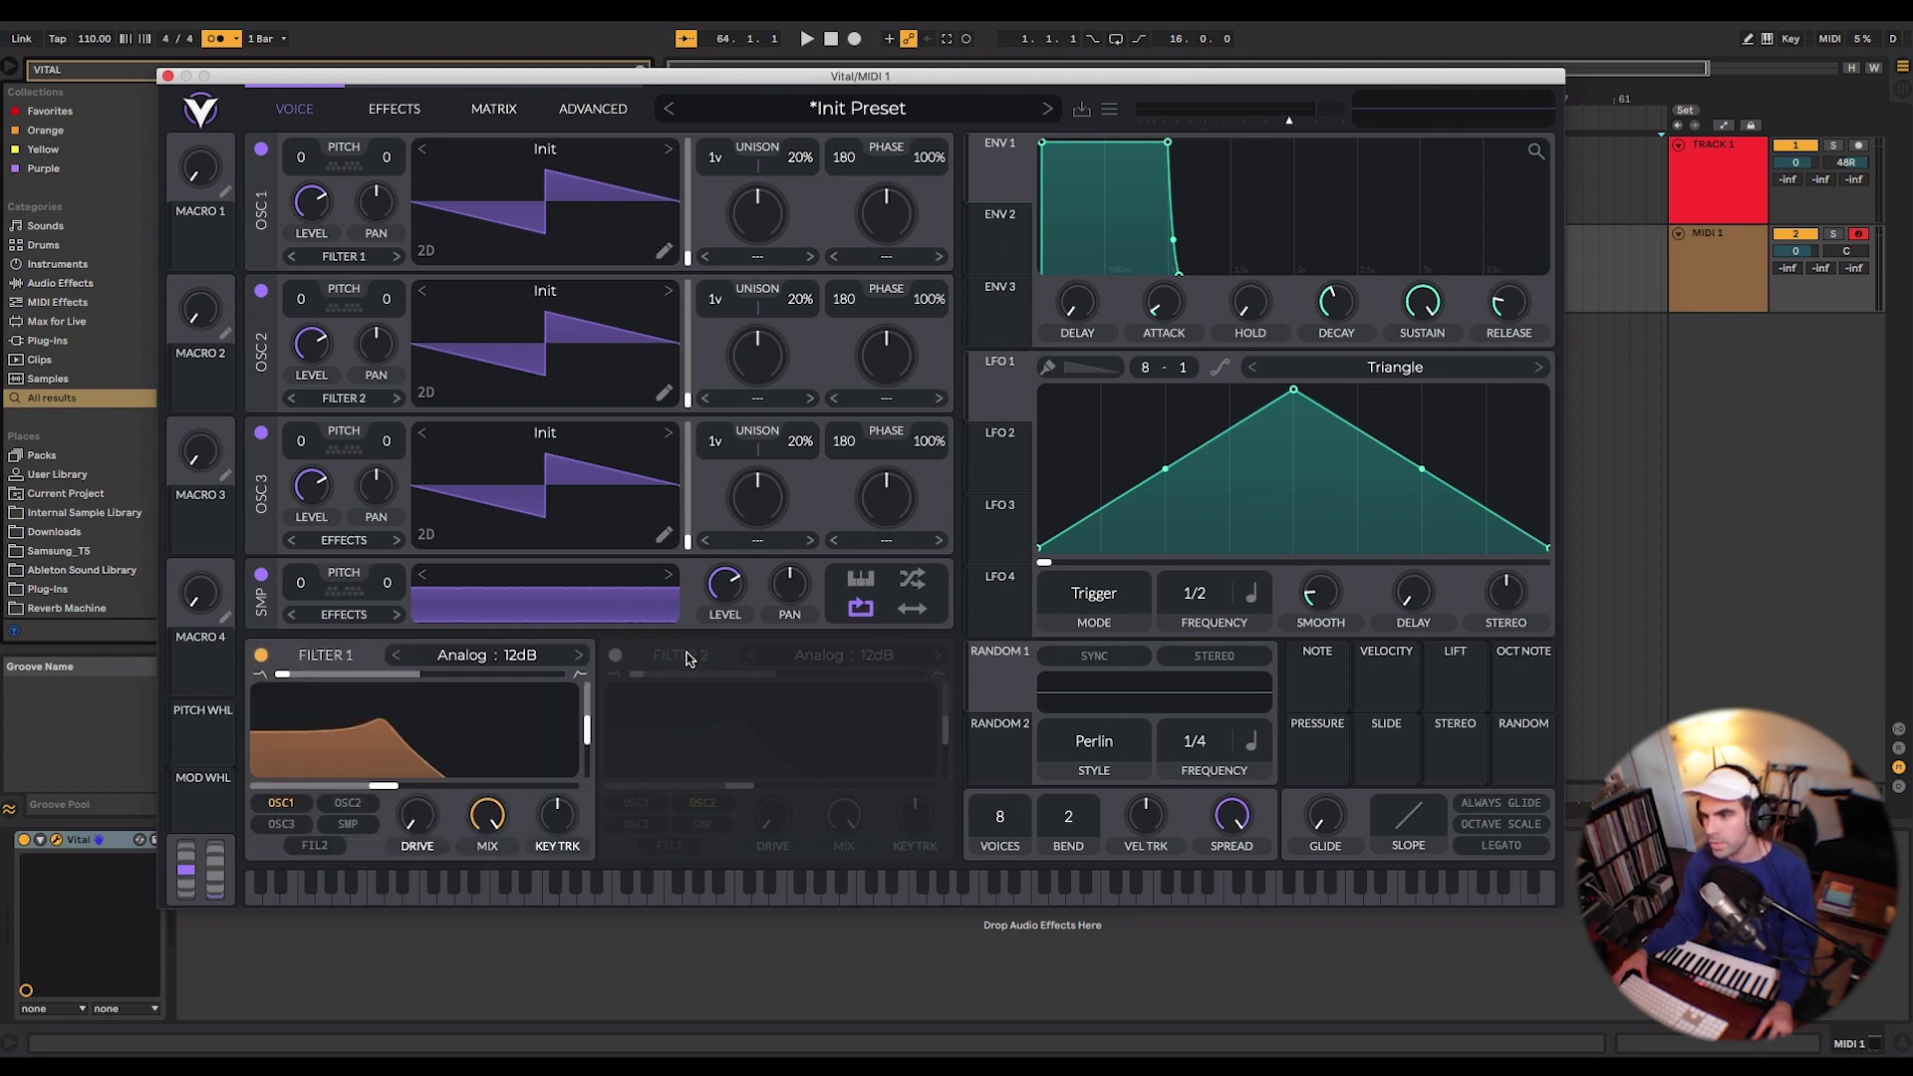
left_click(615, 655)
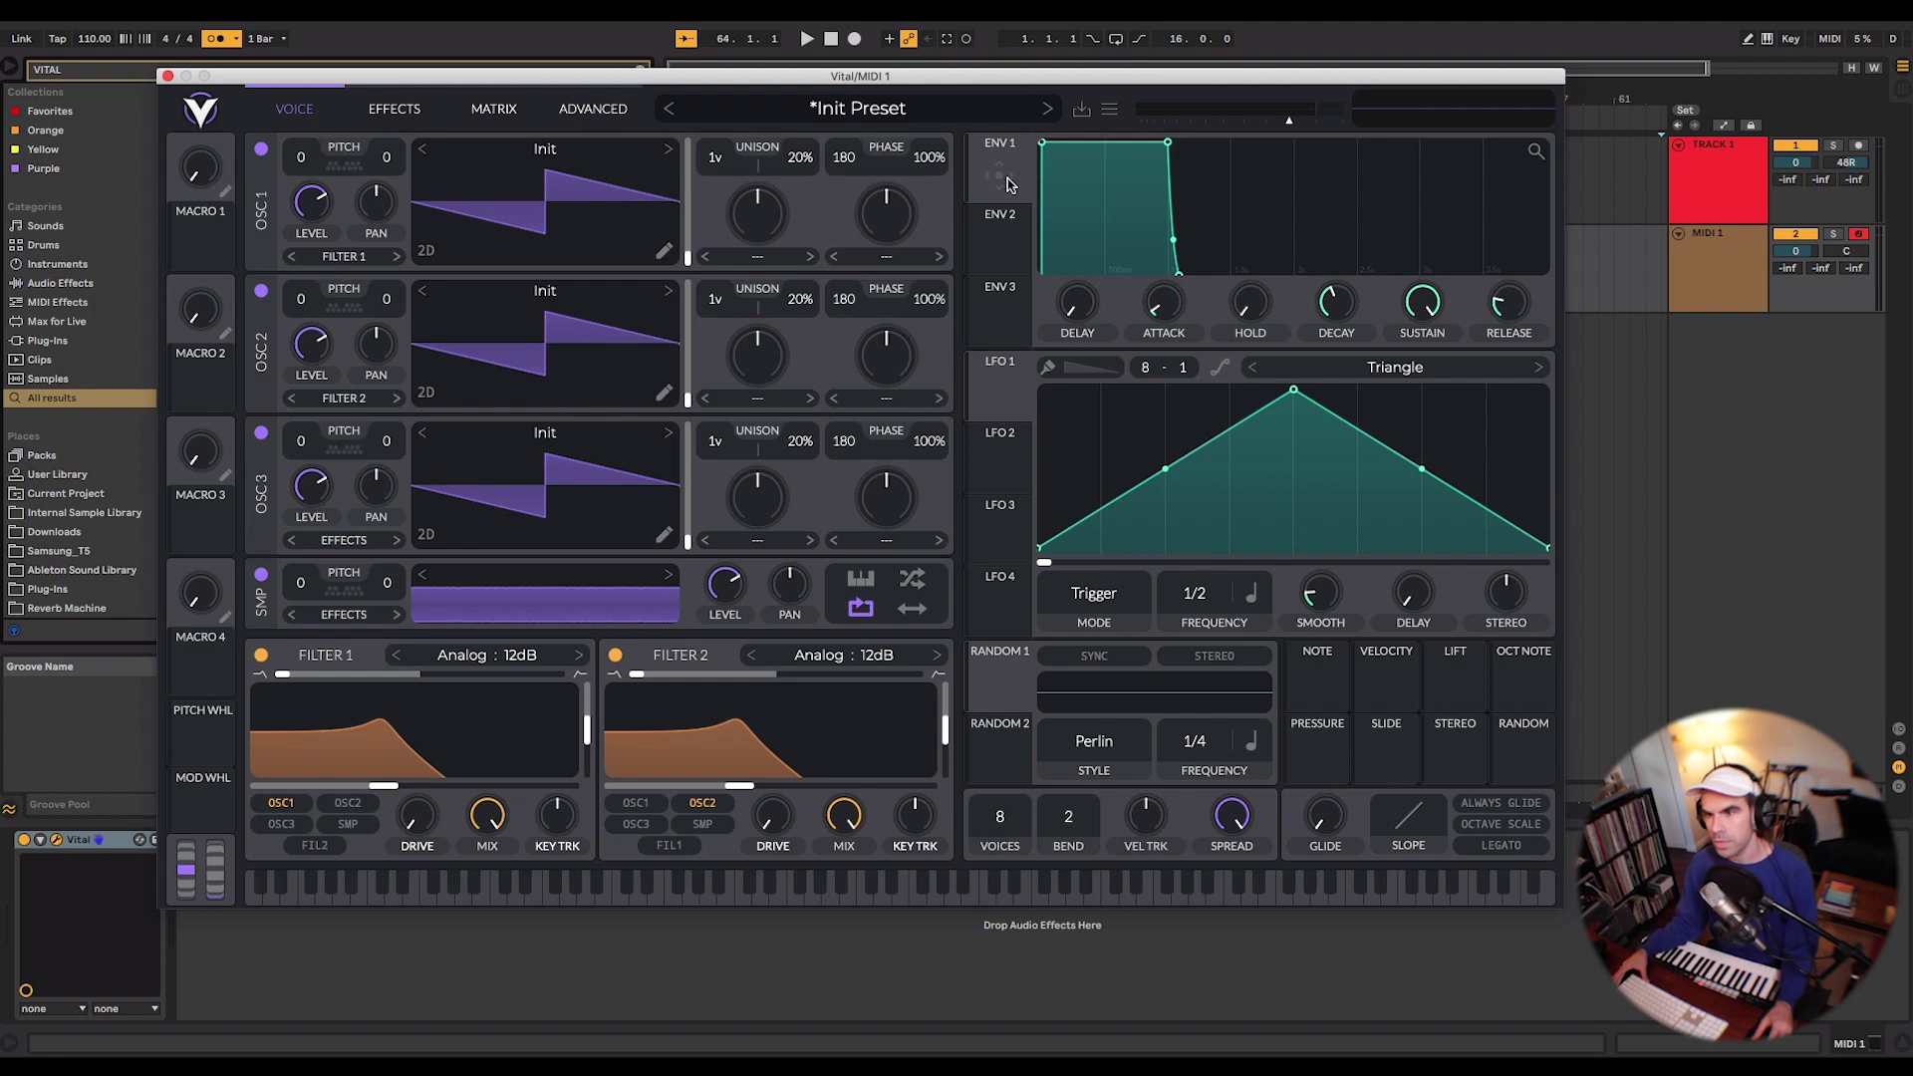
Route LFO 4 to oscillator 3's phase, drop voice spread to 0% and set glide to 0.025 s.
left_click_drag(1007, 179, 1016, 236)
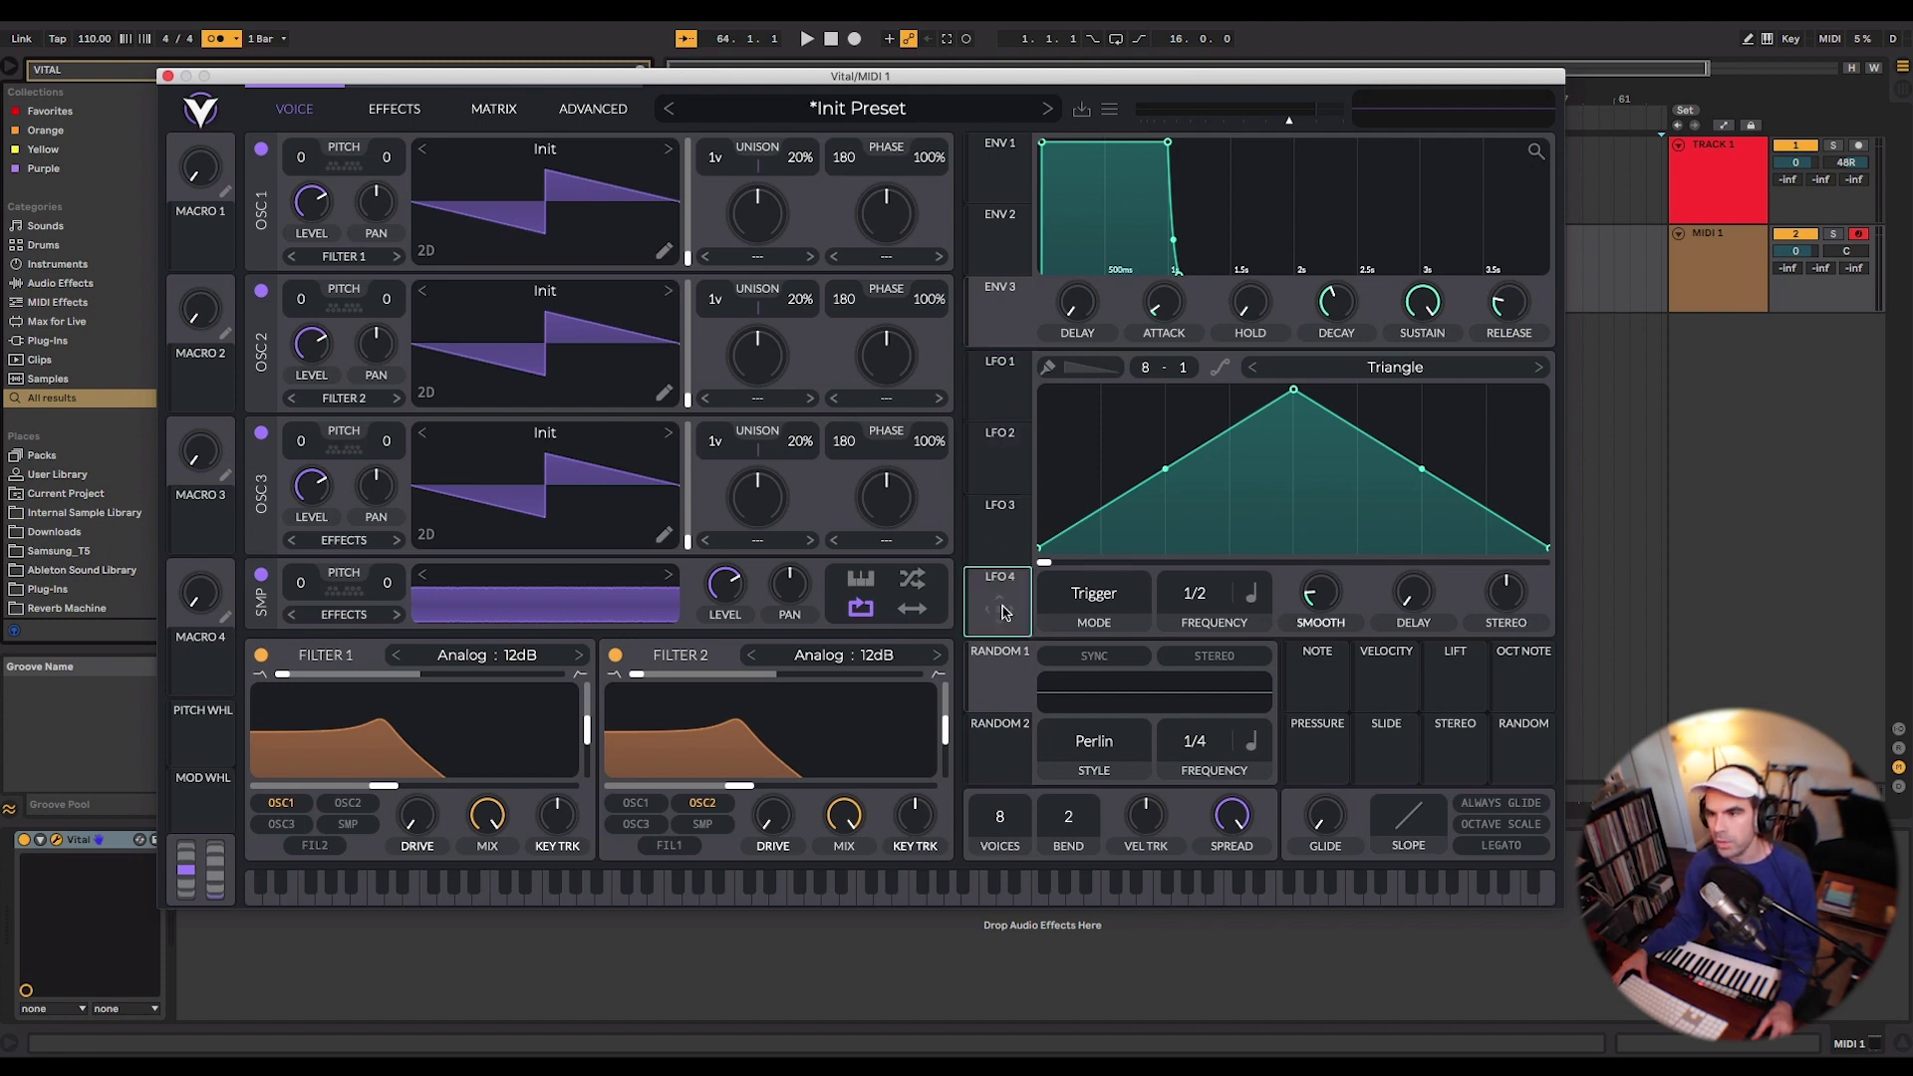
left_click_drag(1003, 611, 885, 495)
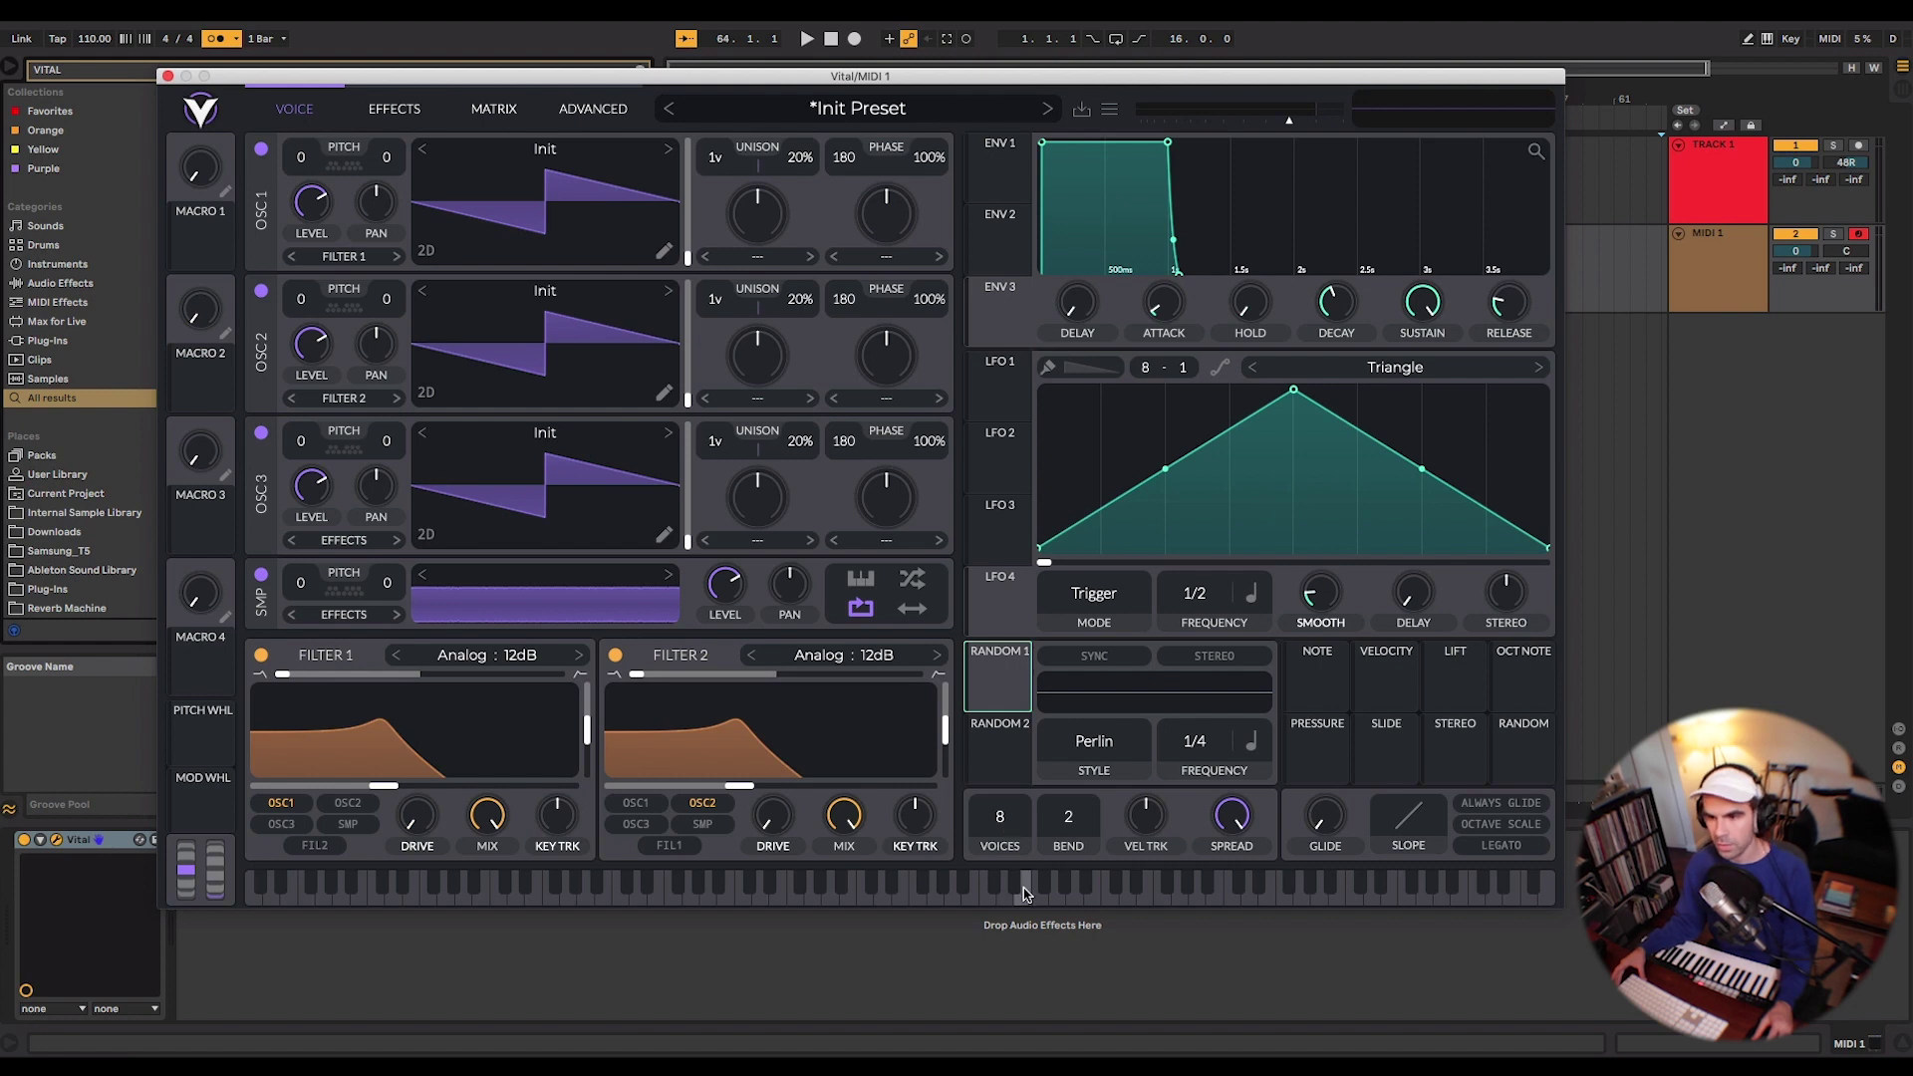
mouse_move(1226, 870)
left_click_drag(1225, 870, 1247, 1039)
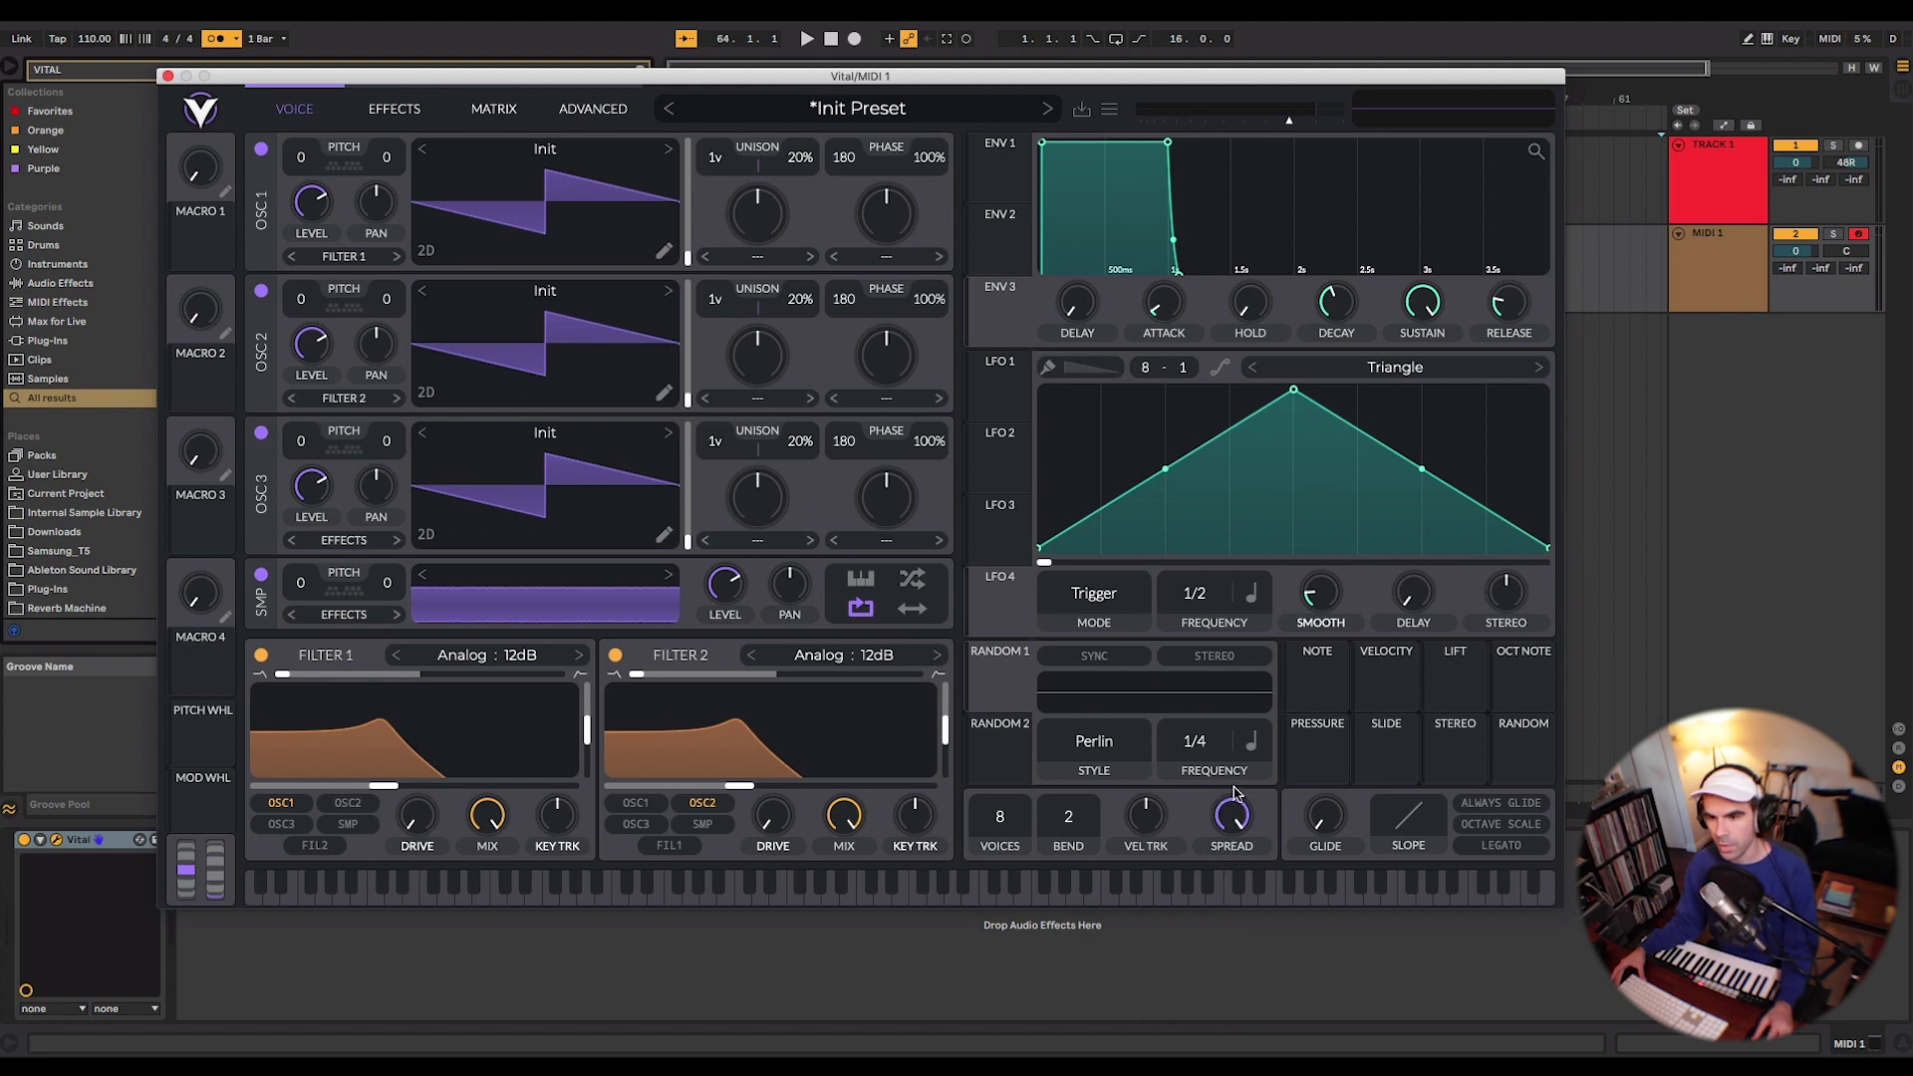
left_click_drag(1323, 829, 1329, 789)
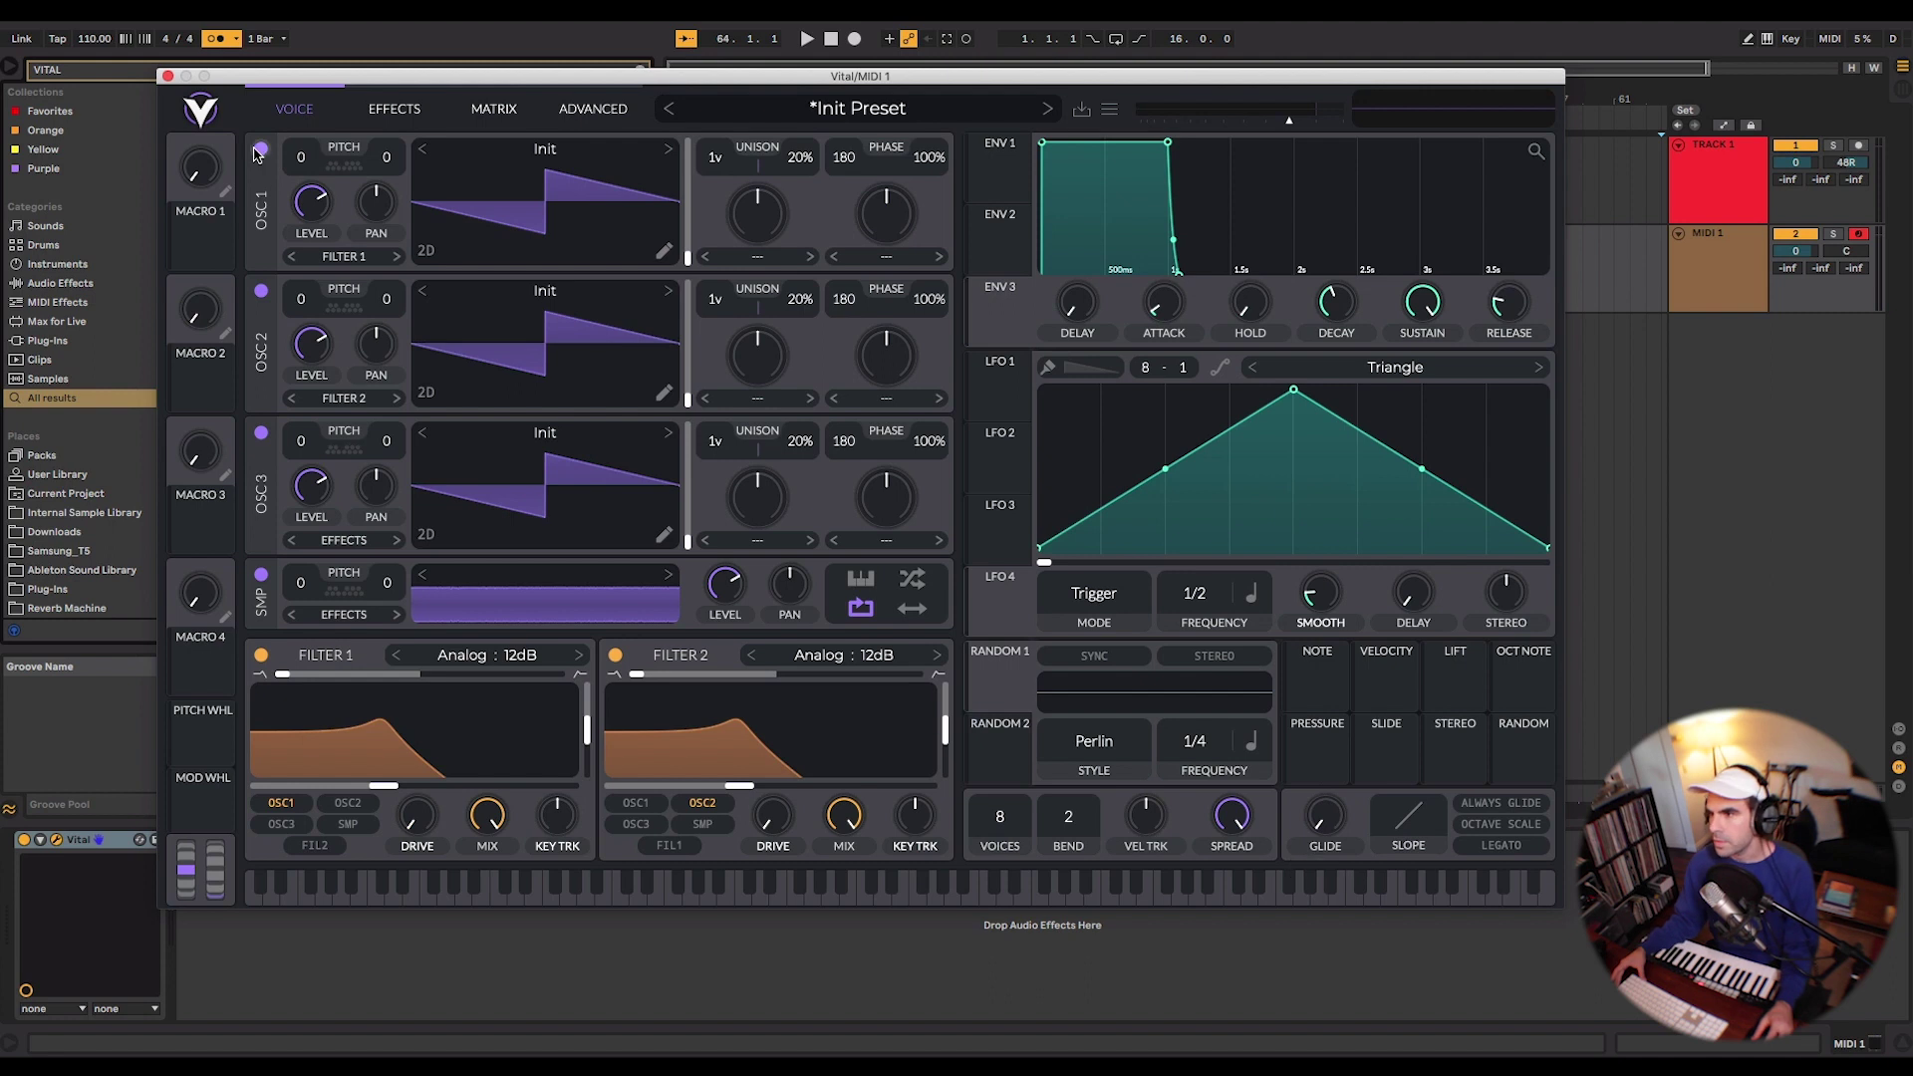
mouse_move(206, 151)
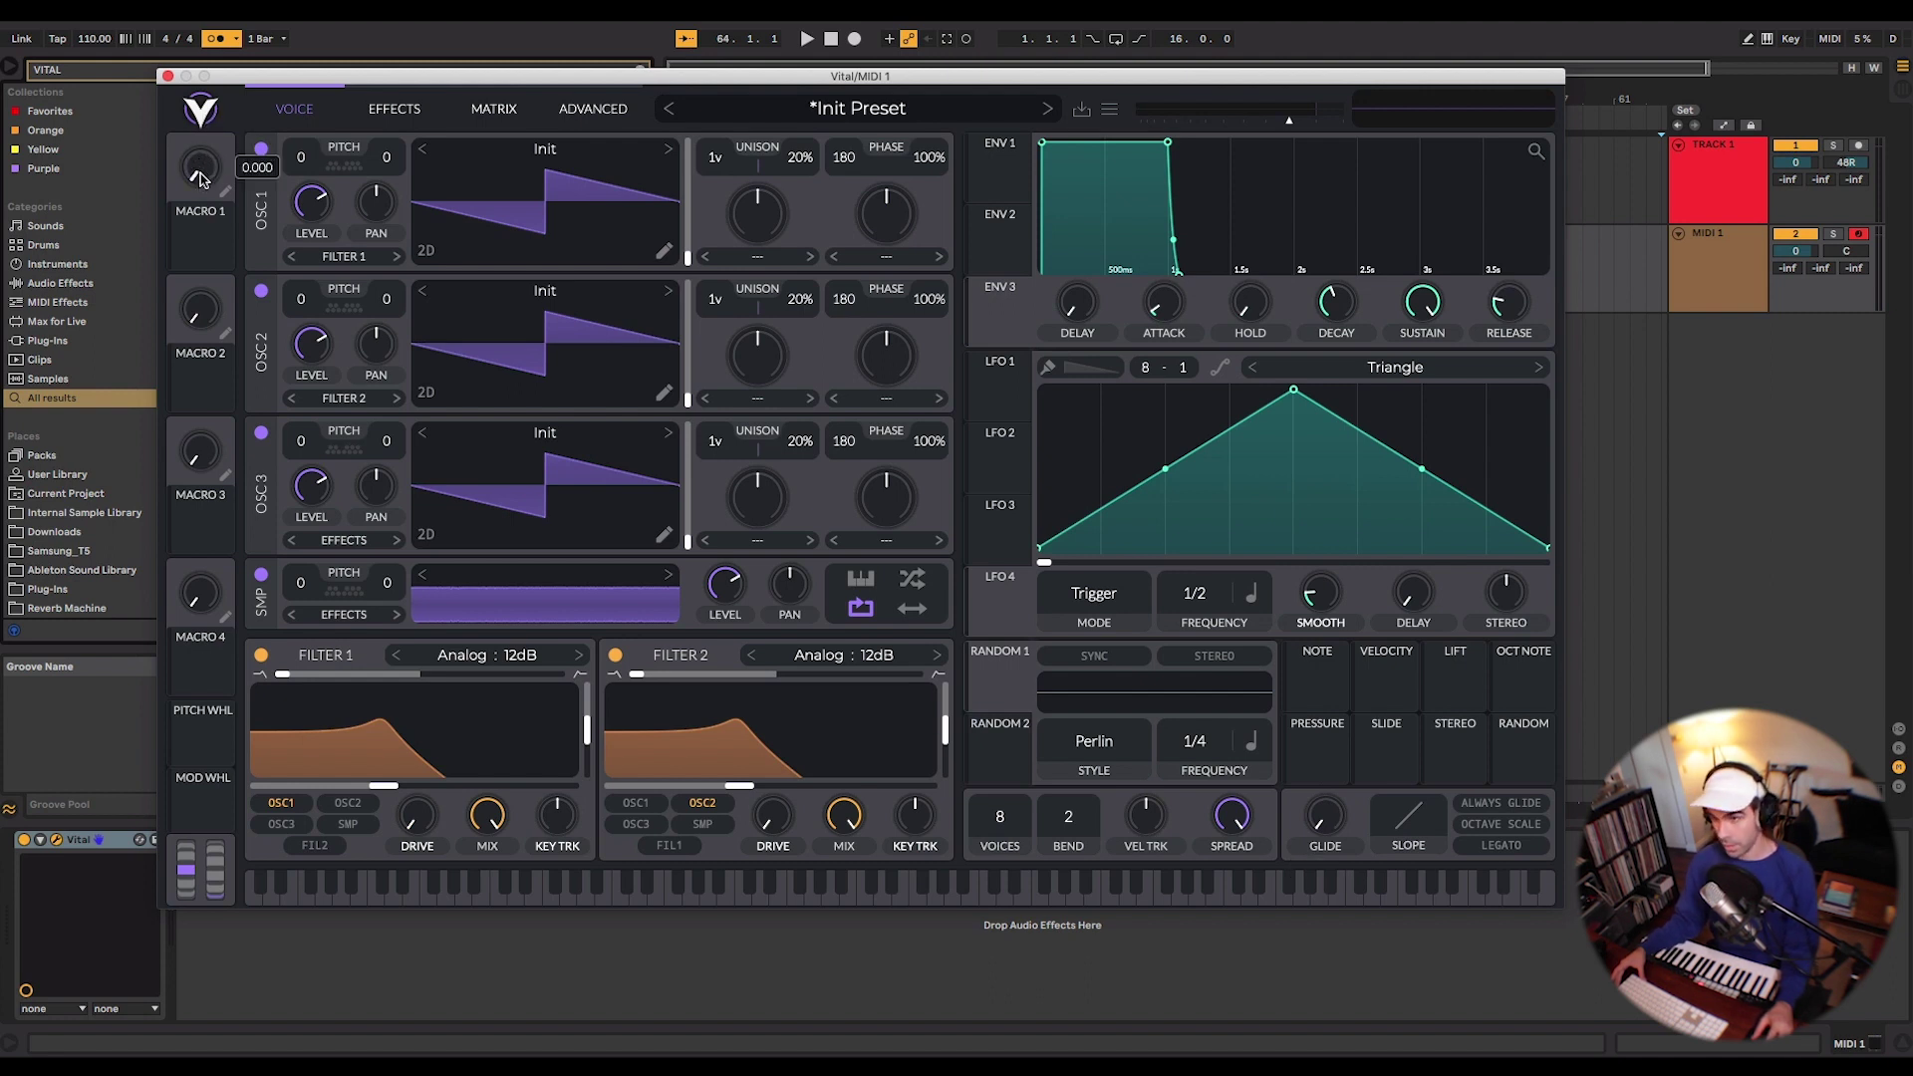
left_click(1002, 324)
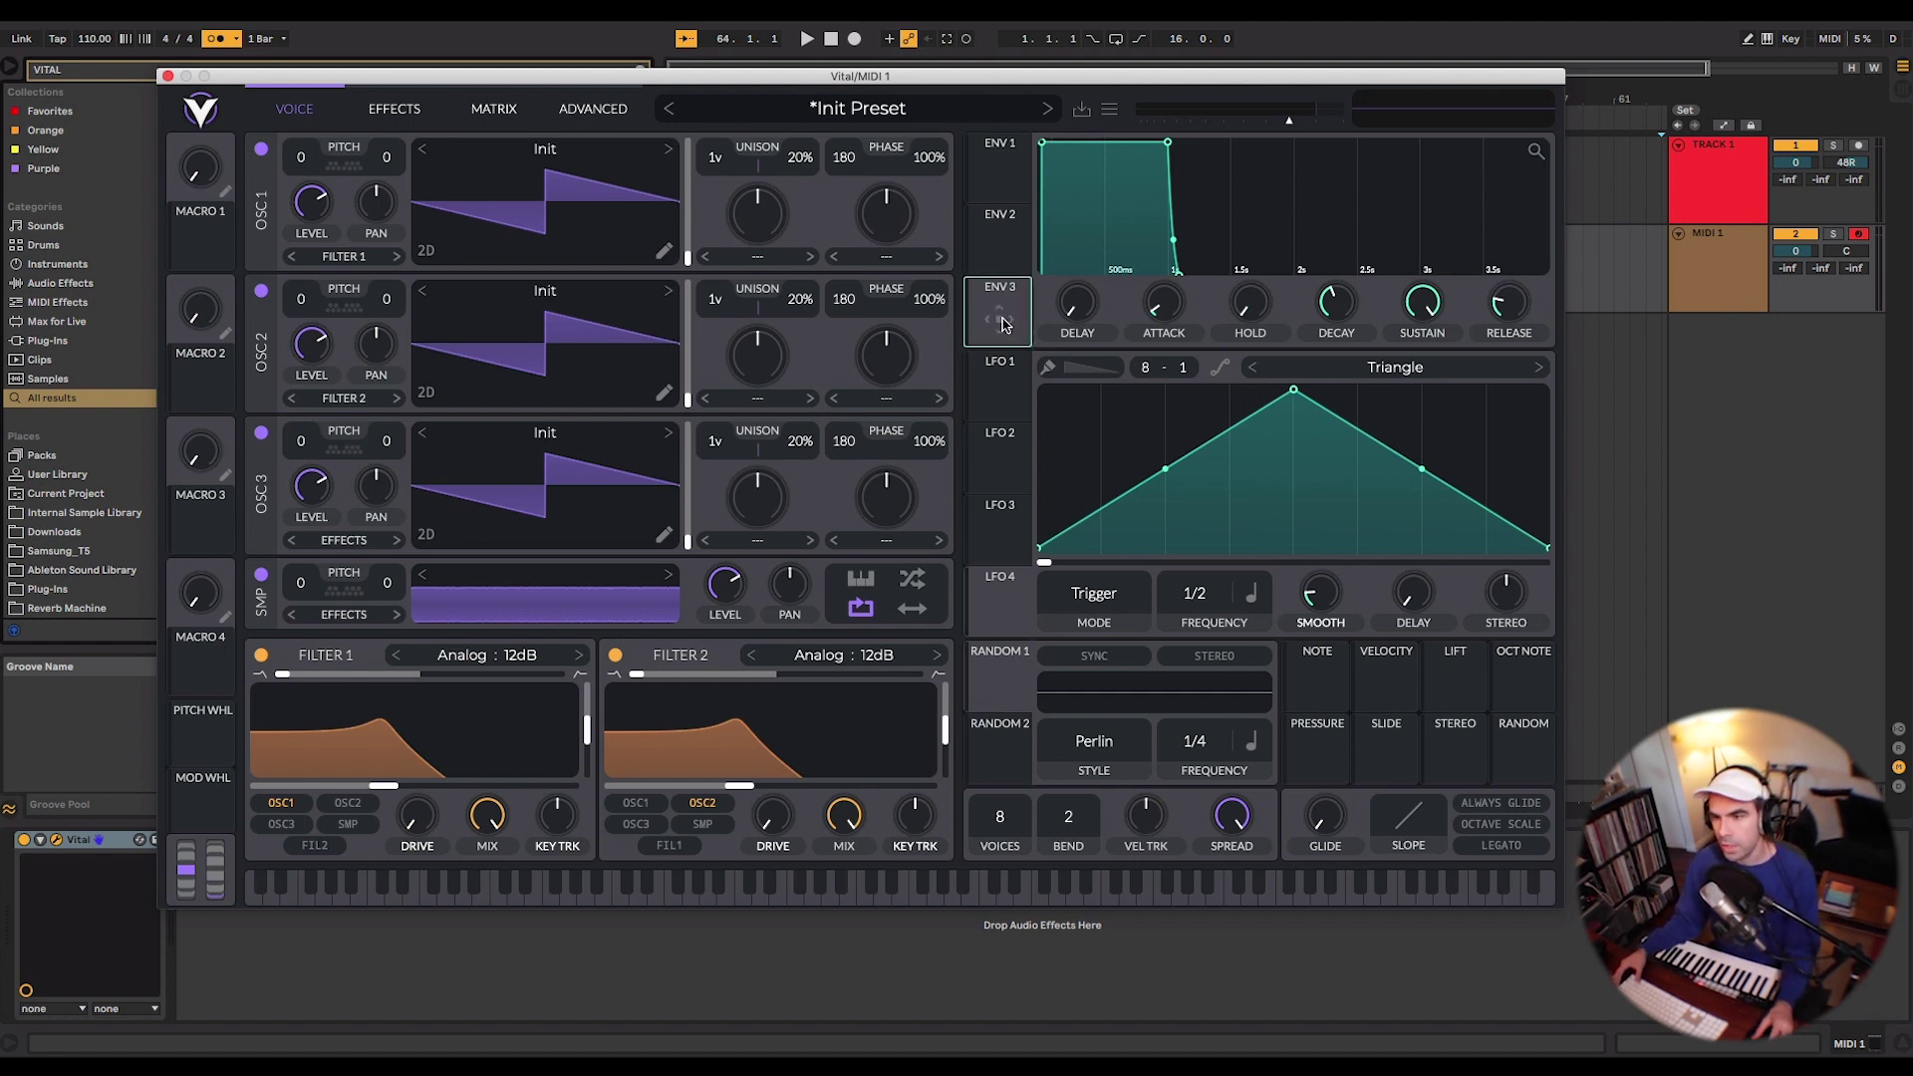
left_click_drag(972, 299, 892, 218)
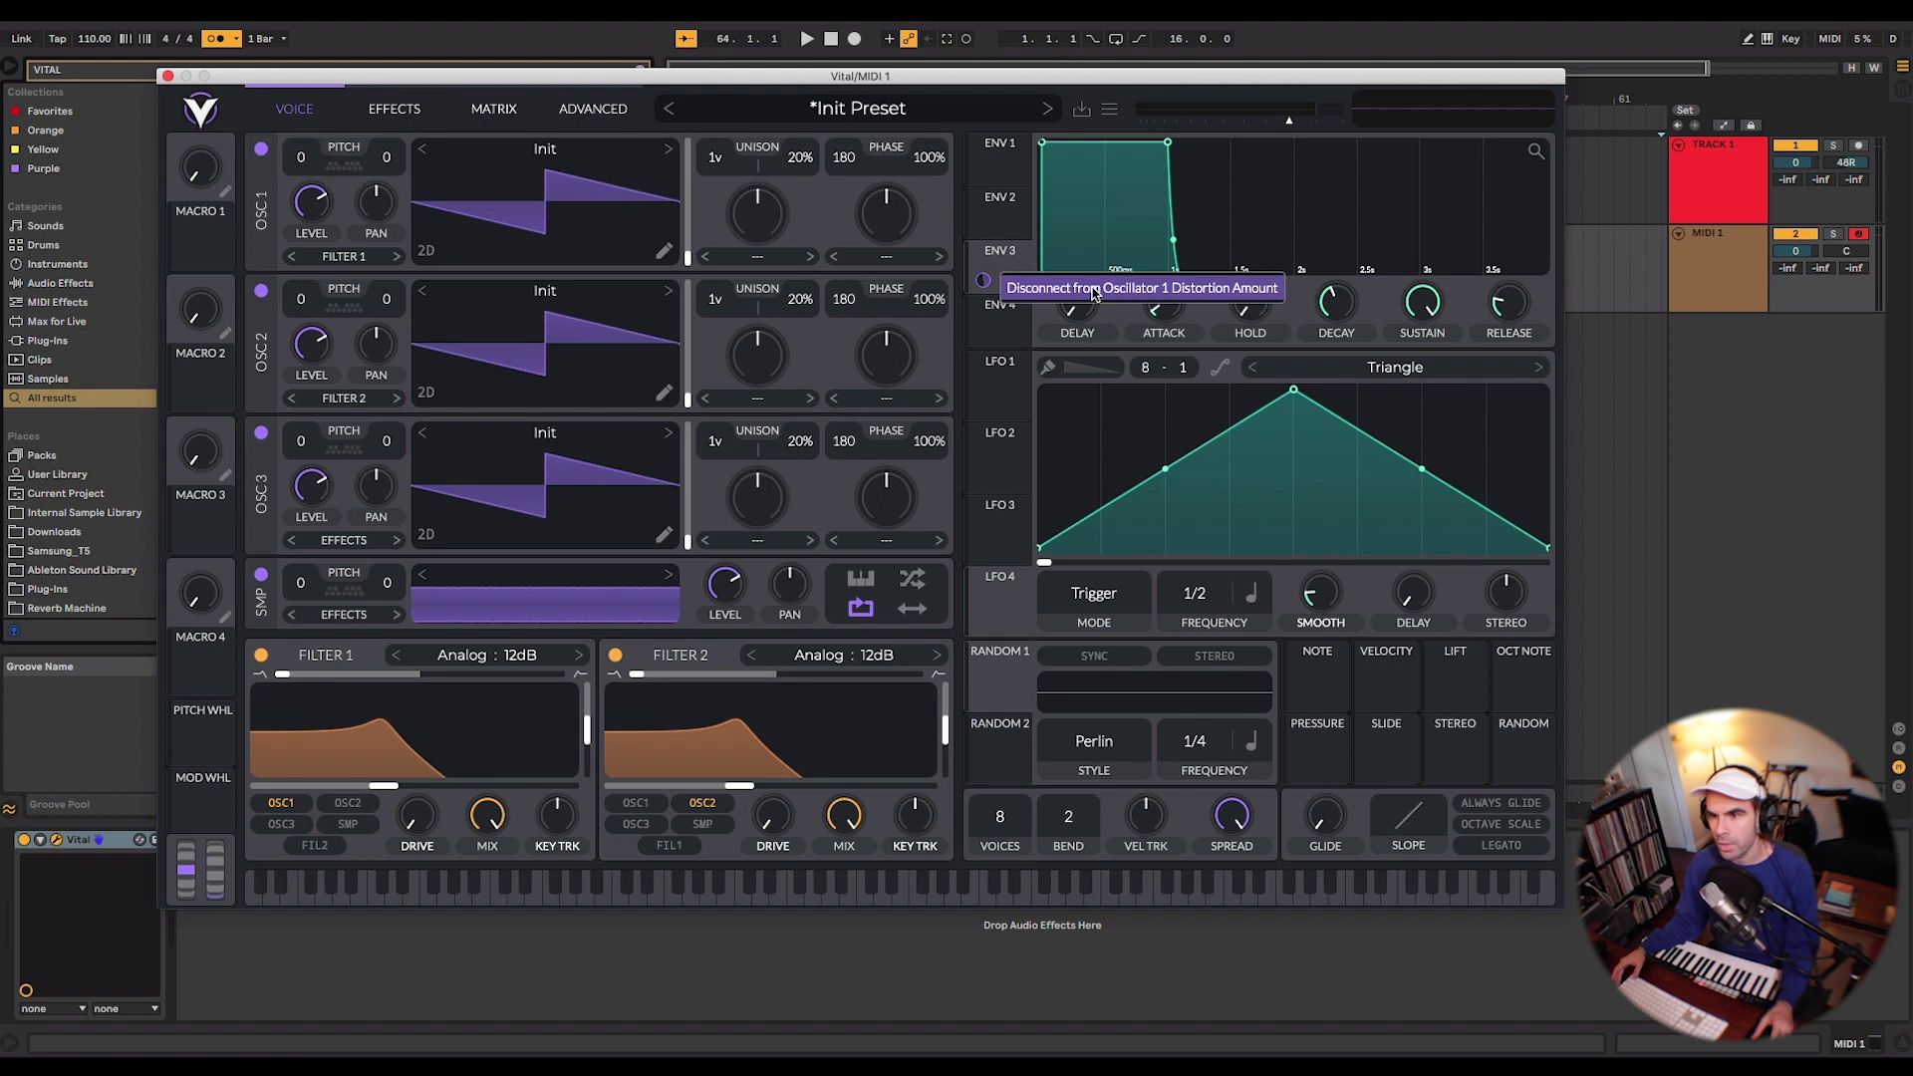
left_click(1093, 289)
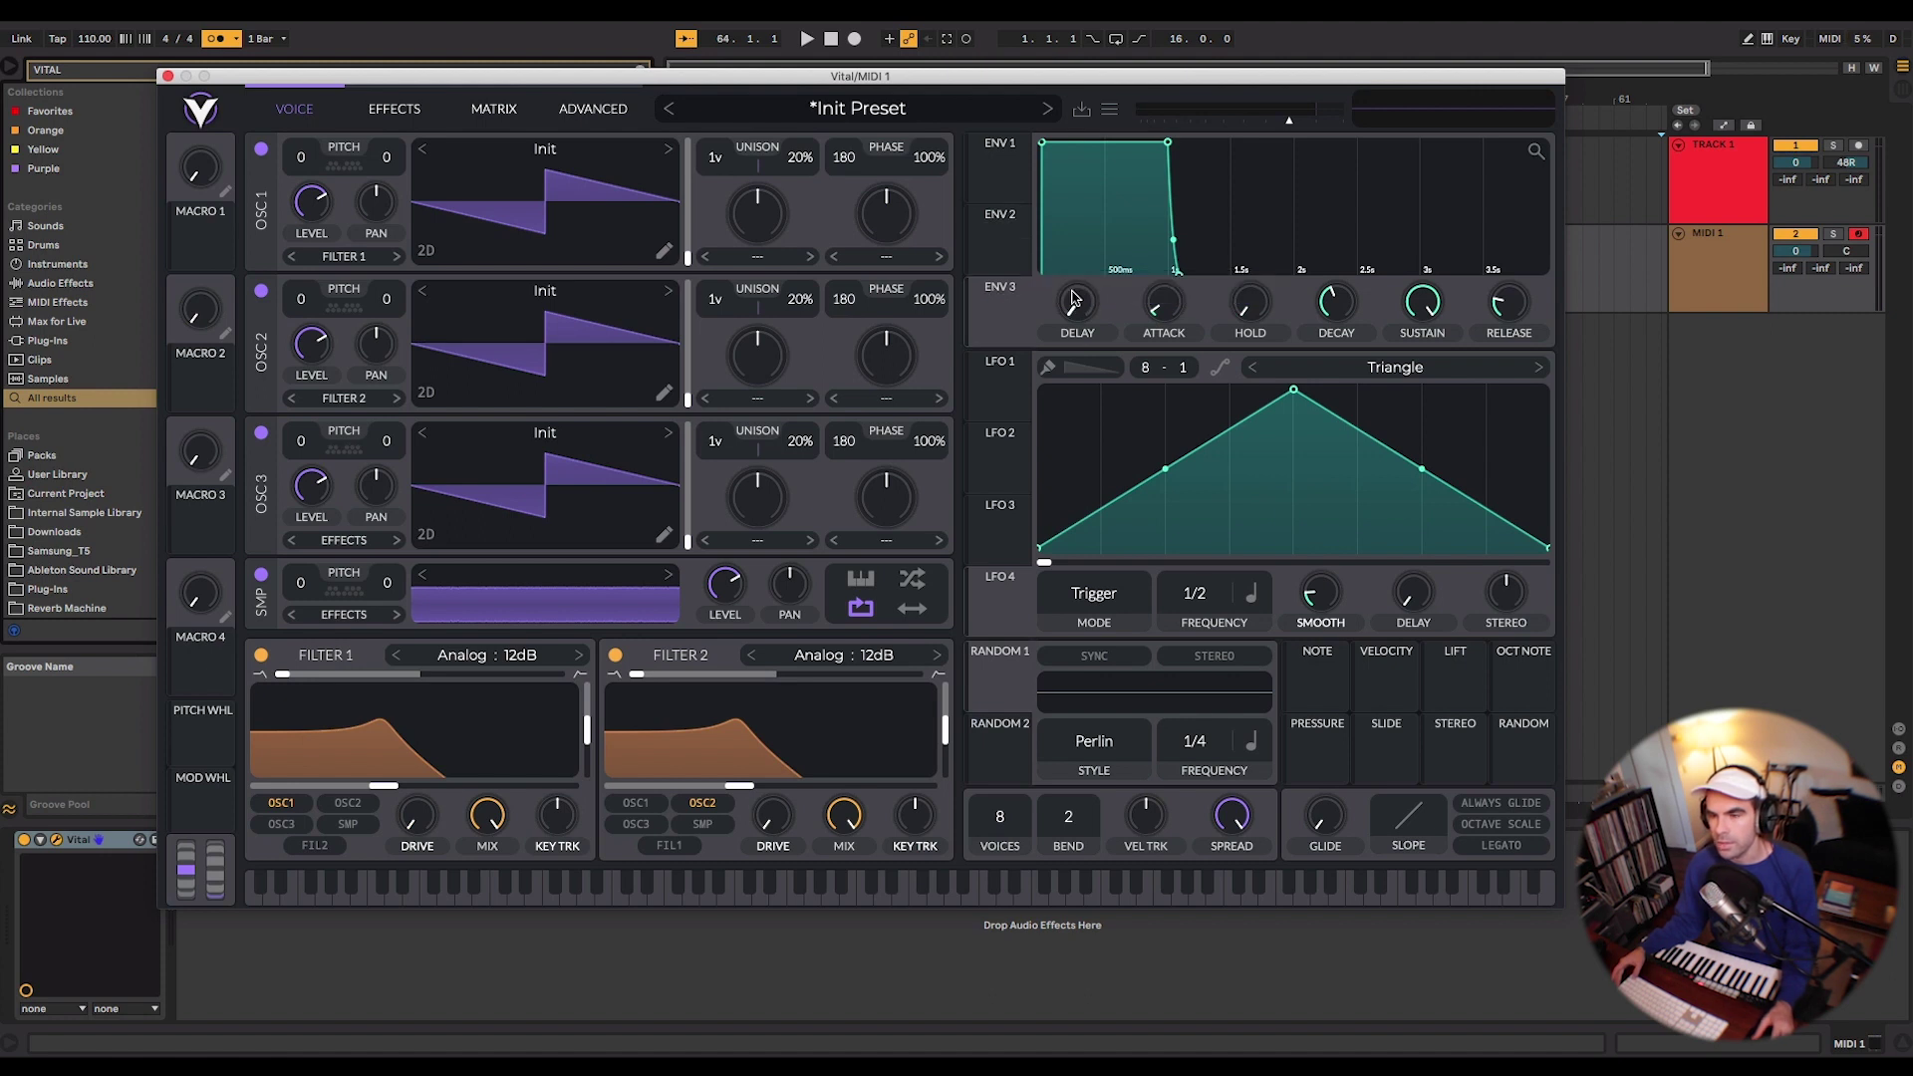
Switch off OSC 2, OSC 3, the sampler, Filter 1 and Filter 2.
left_click(261, 291)
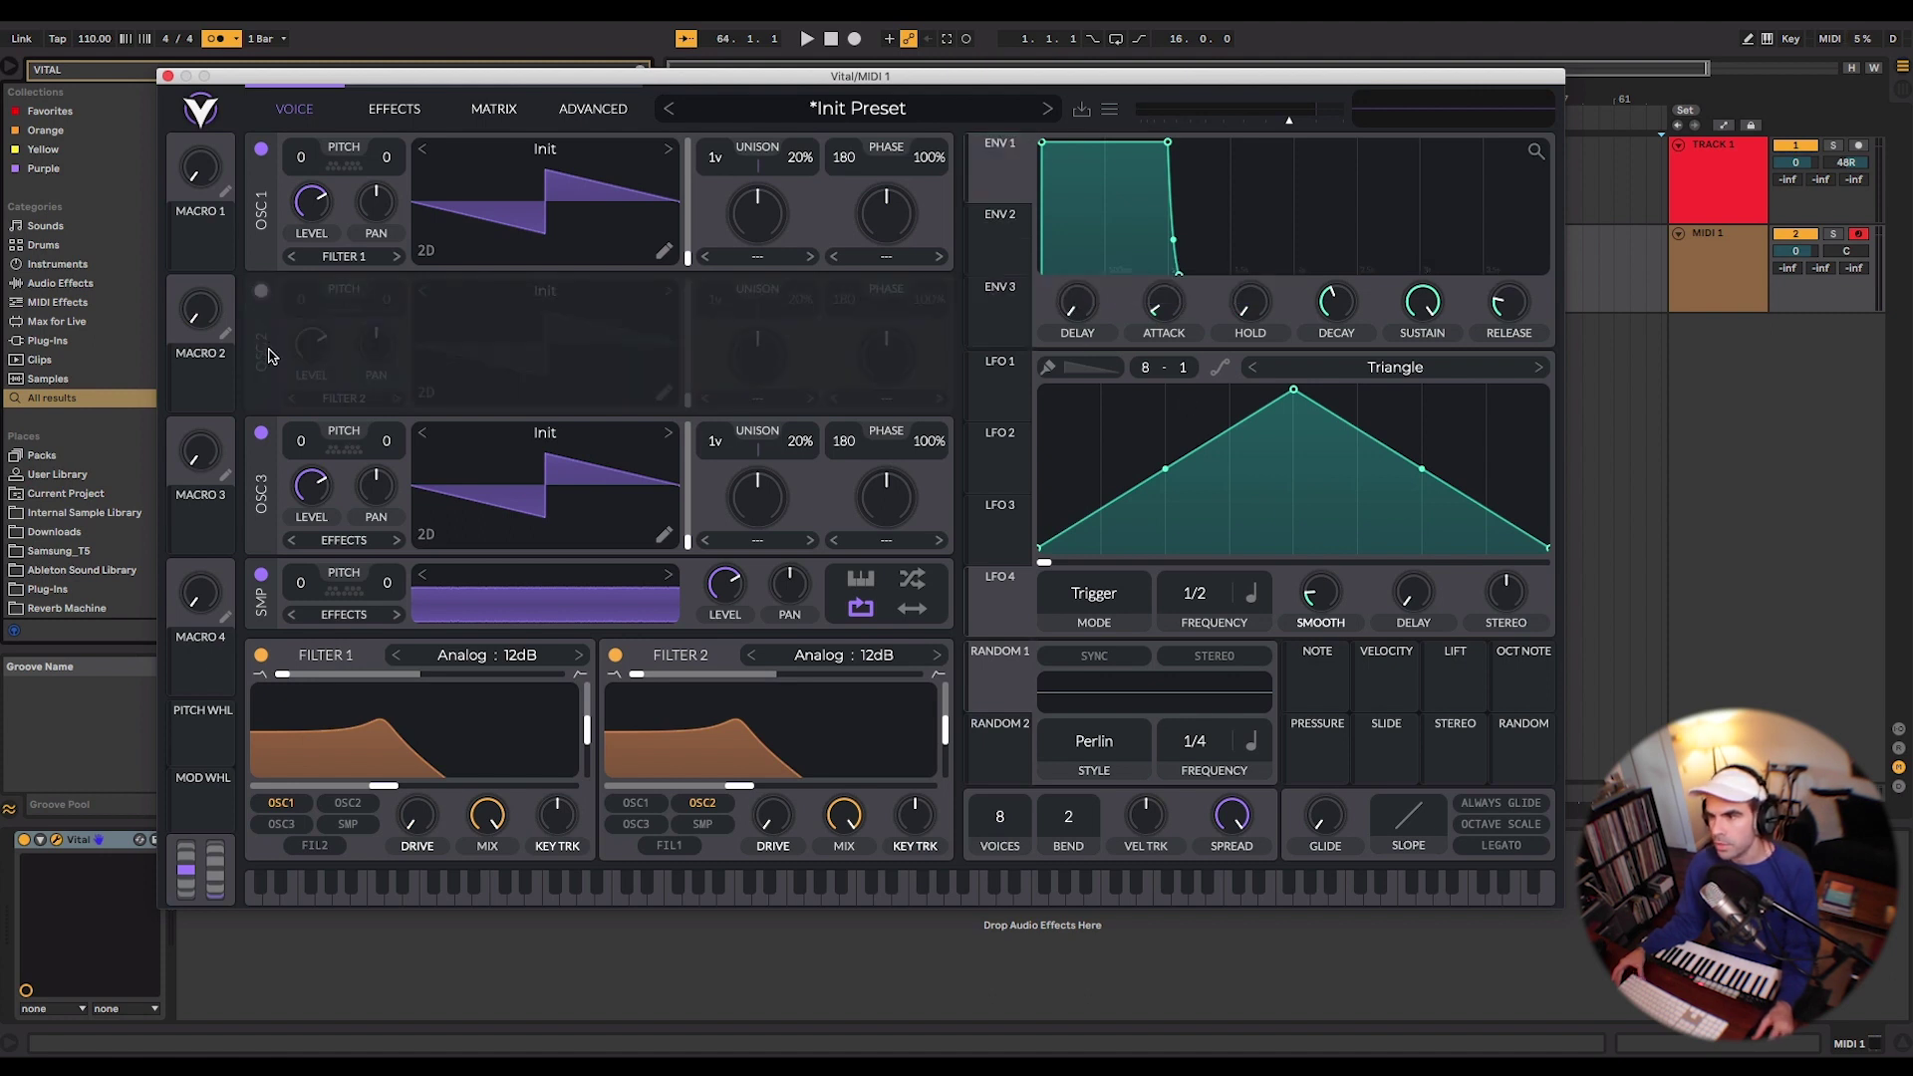
left_click(261, 432)
left_click(262, 574)
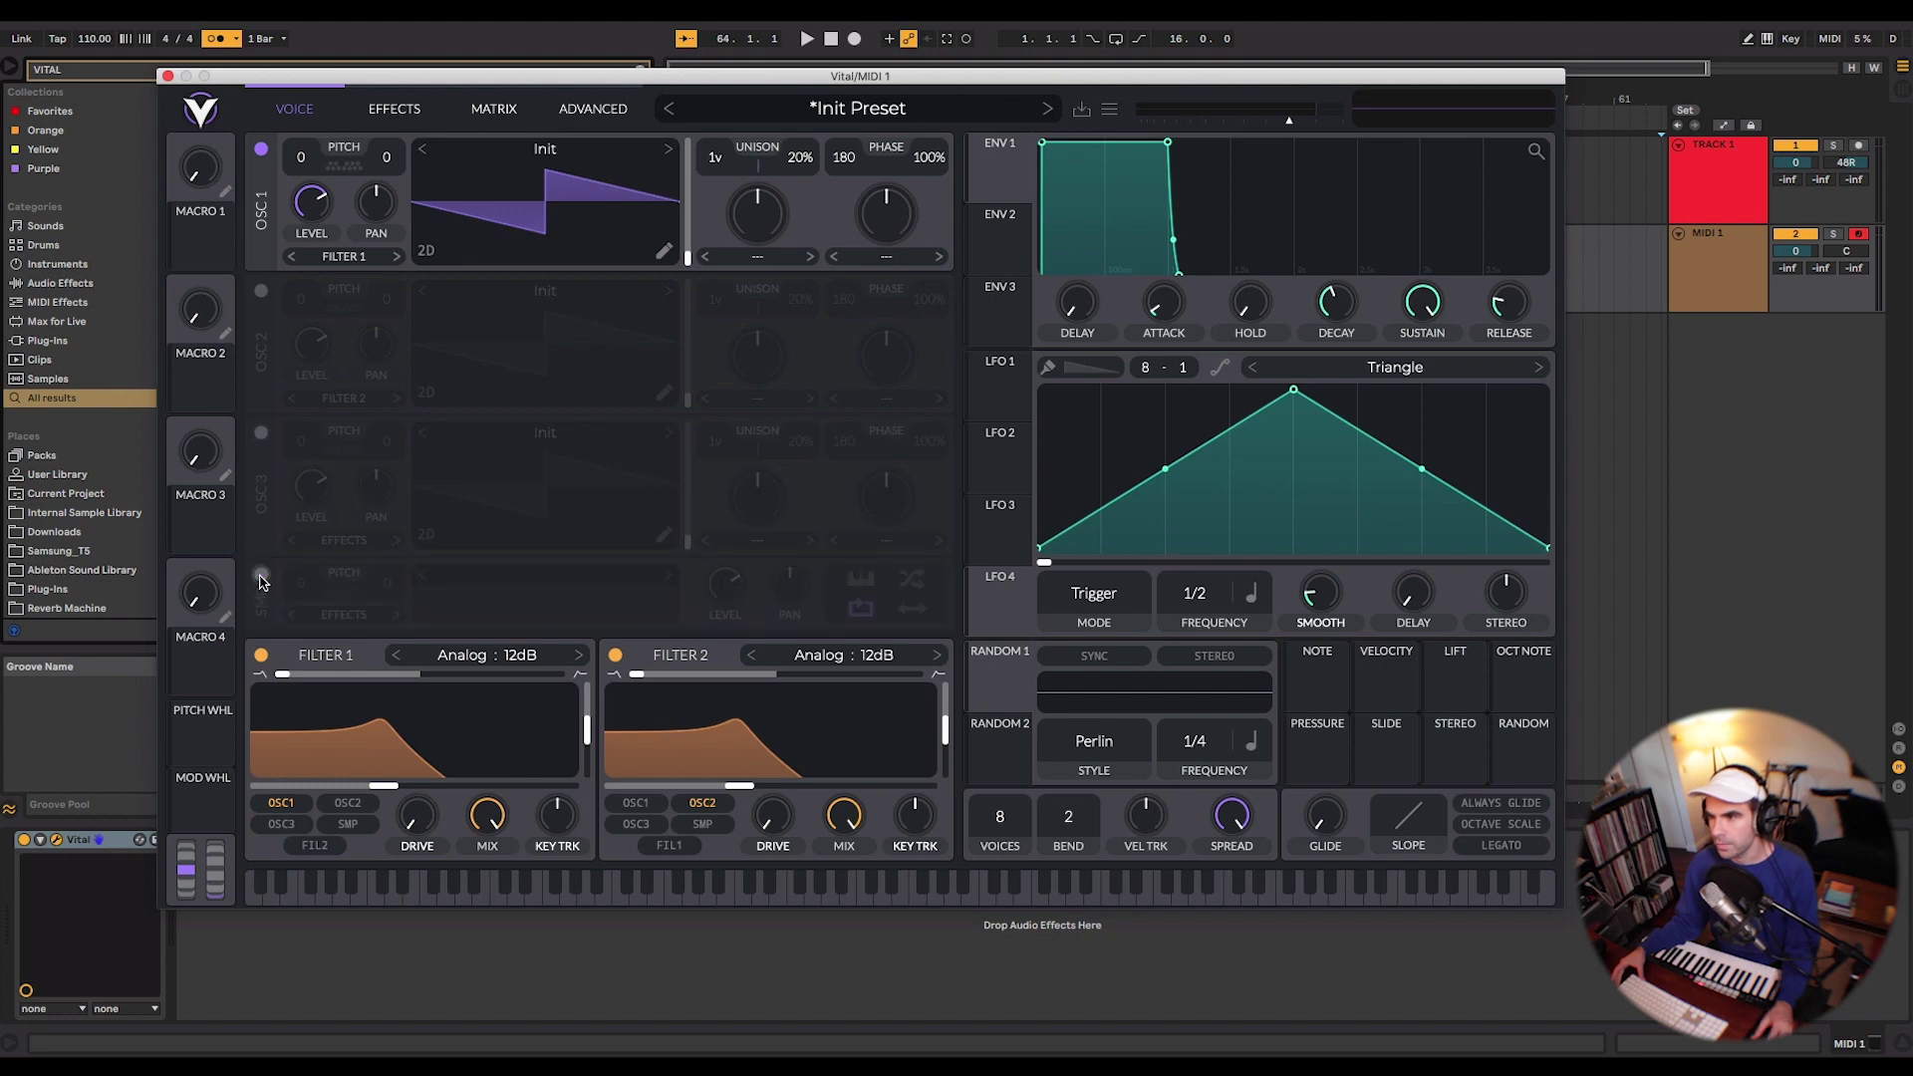
left_click(261, 655)
left_click(616, 655)
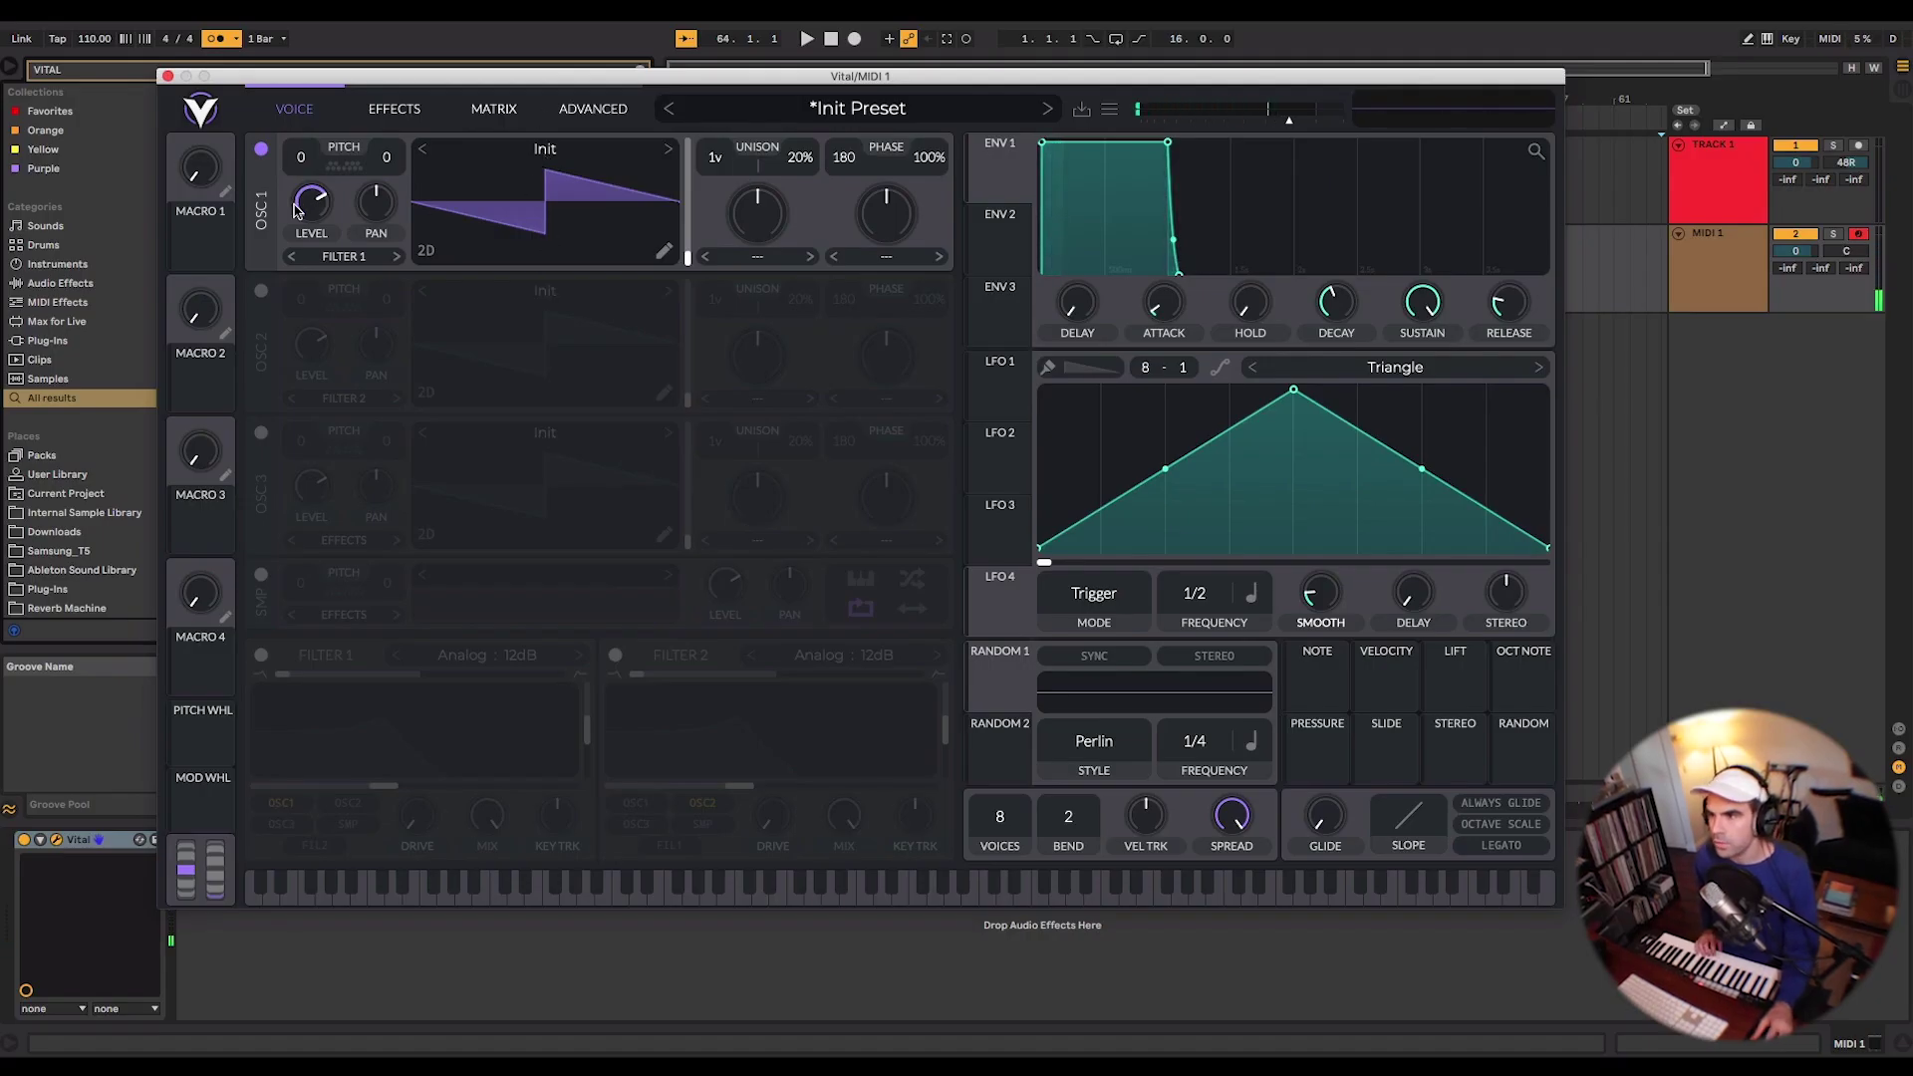
Pan oscillator 1 fully right, transpose it up 7 semitones and tune it to -48.
mouse_move(309, 206)
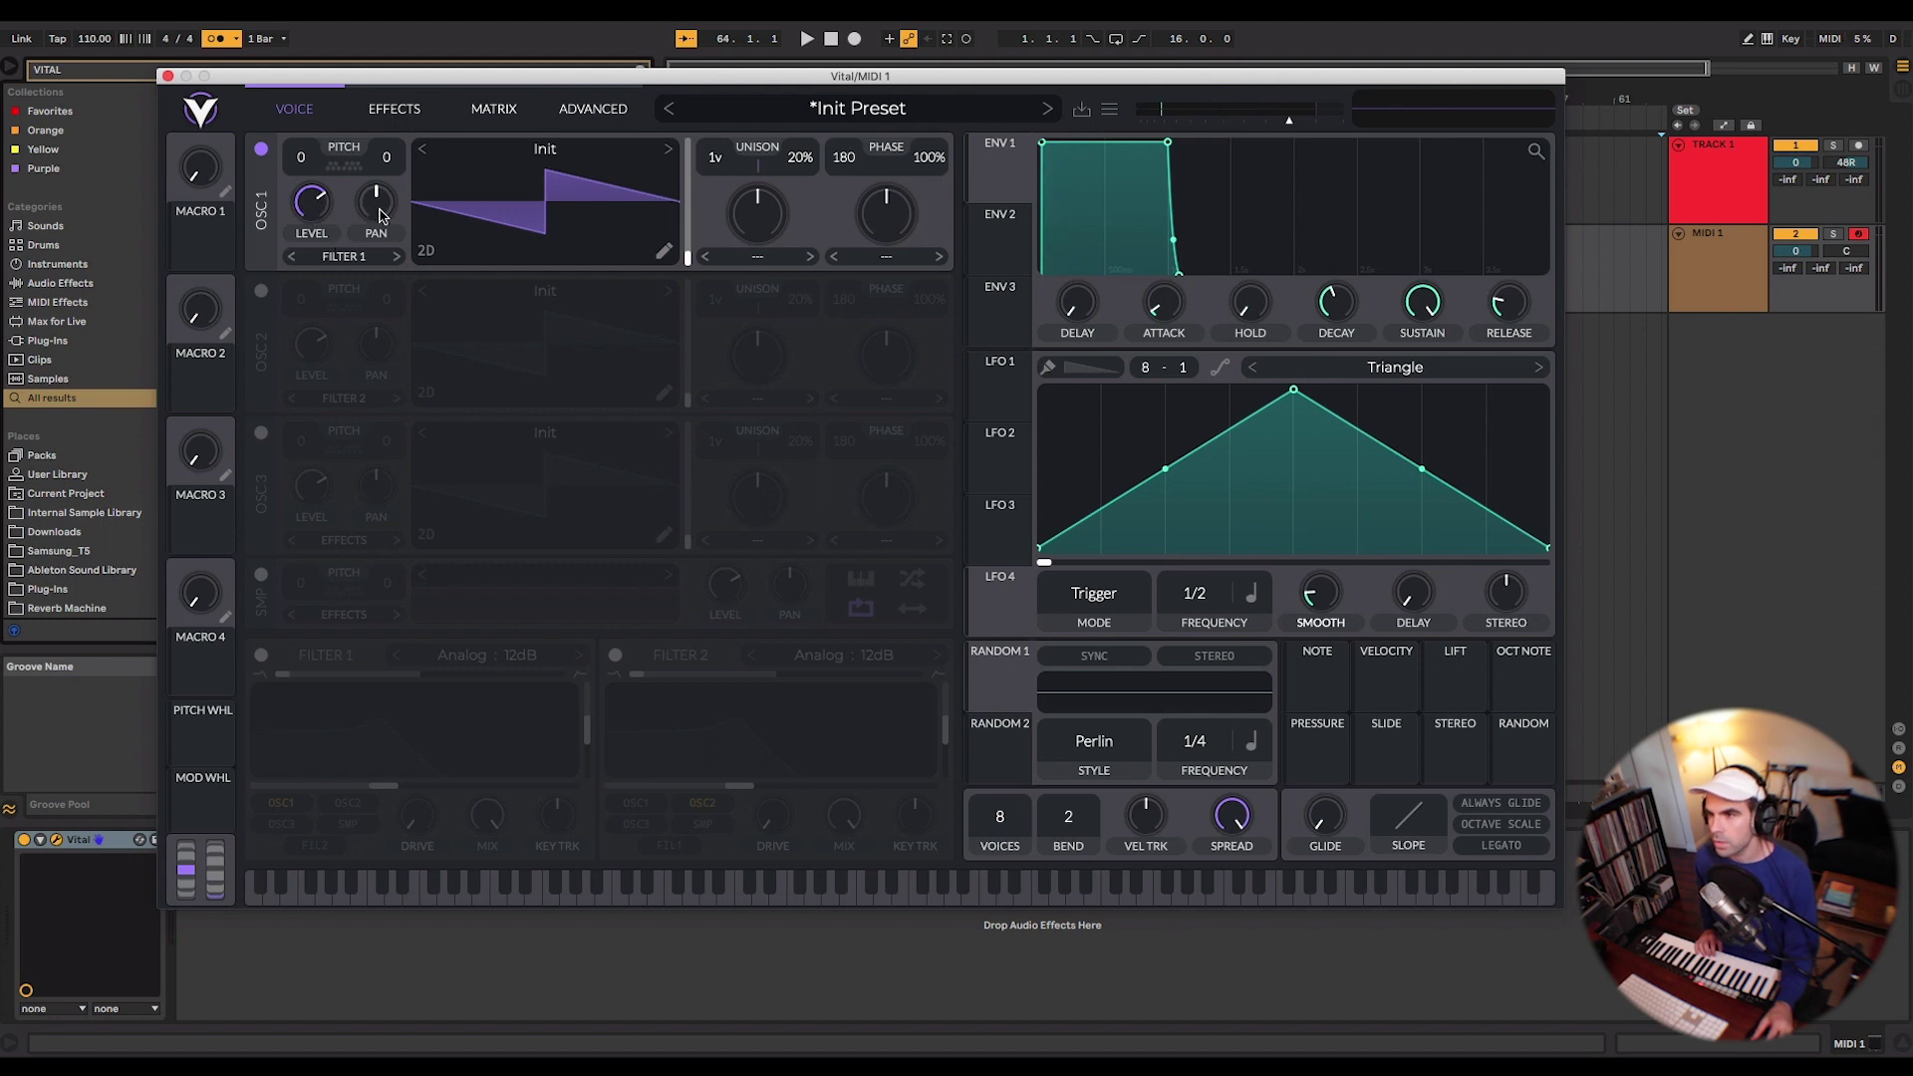
mouse_move(375, 205)
left_mouse_down()
mouse_move(374, 77)
mouse_move(378, 199)
left_mouse_up()
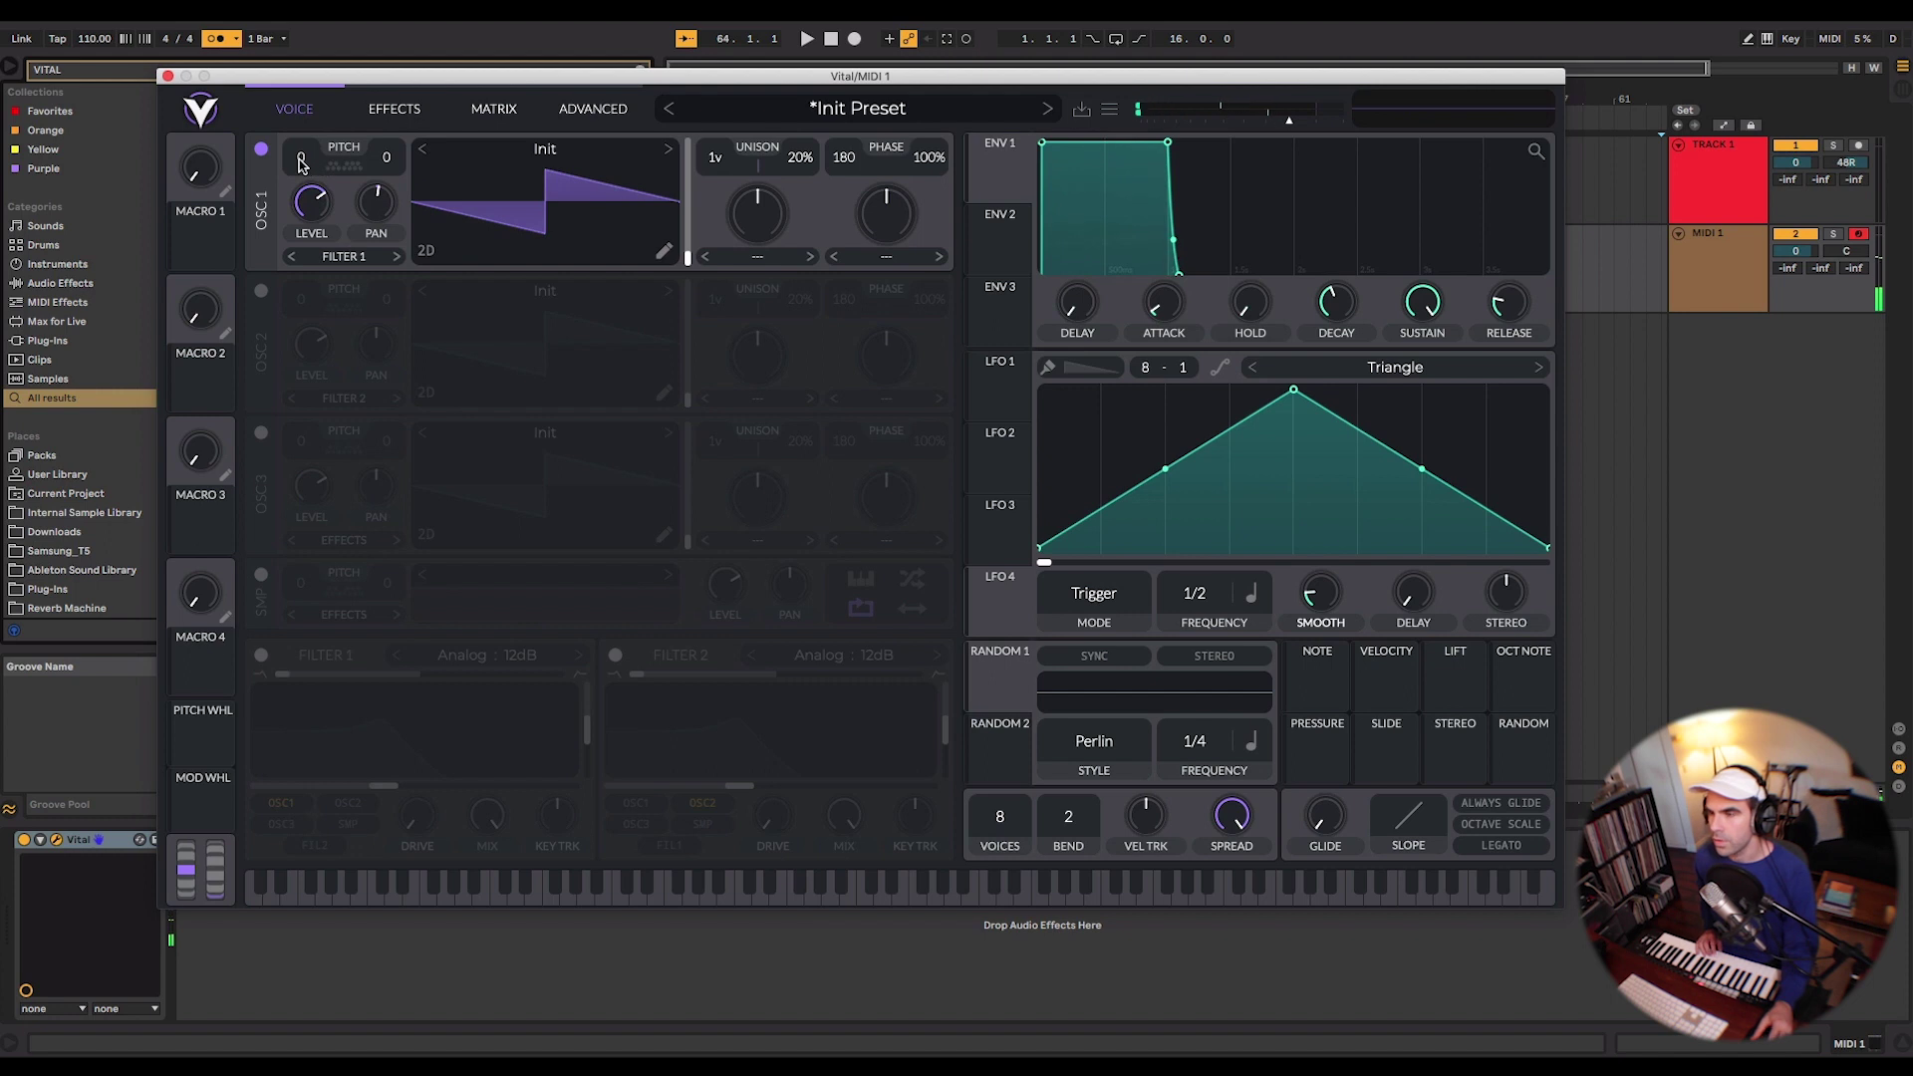
mouse_move(301, 165)
left_mouse_down()
mouse_move(294, 95)
mouse_move(304, 170)
left_mouse_up()
left_click_drag(392, 167, 397, 73)
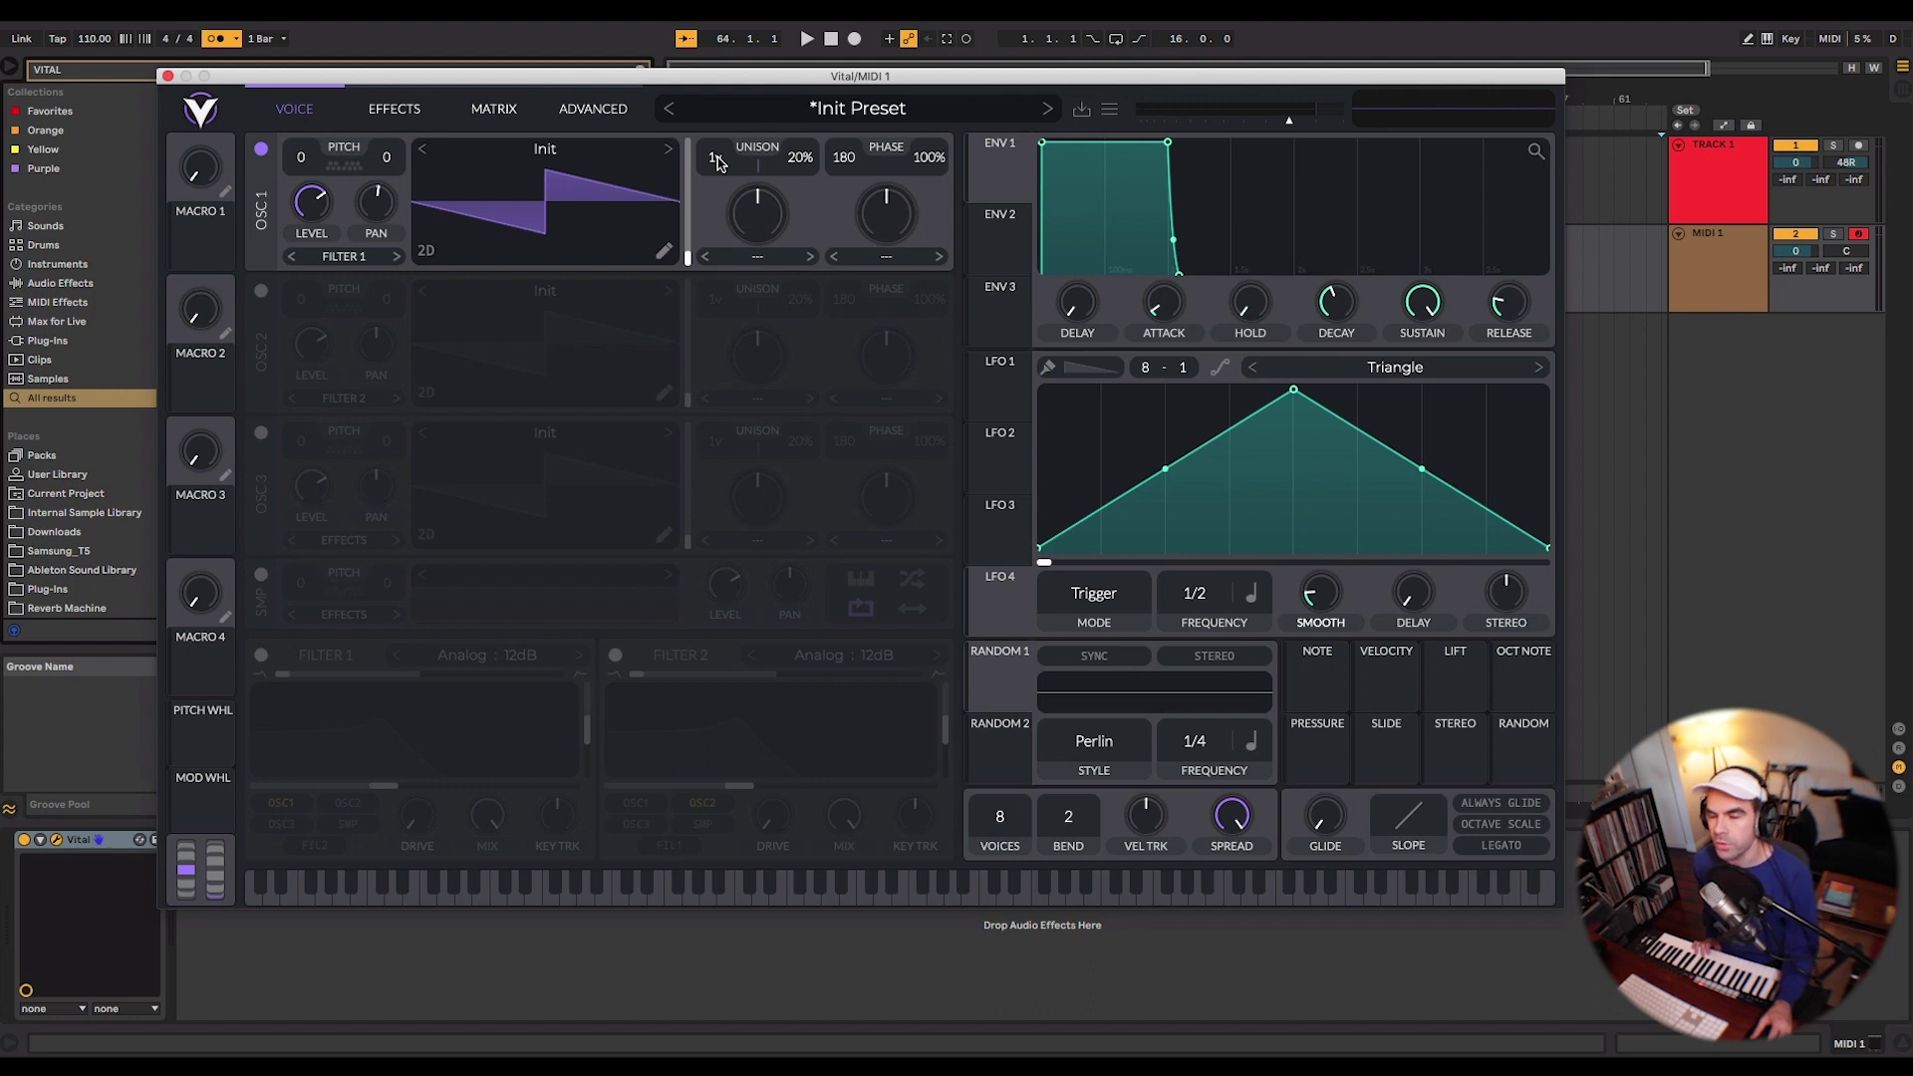
Try oscillator 1 unison at 4 voices with 12% detune, then reset both to defaults.
left_click_drag(718, 161, 808, 100)
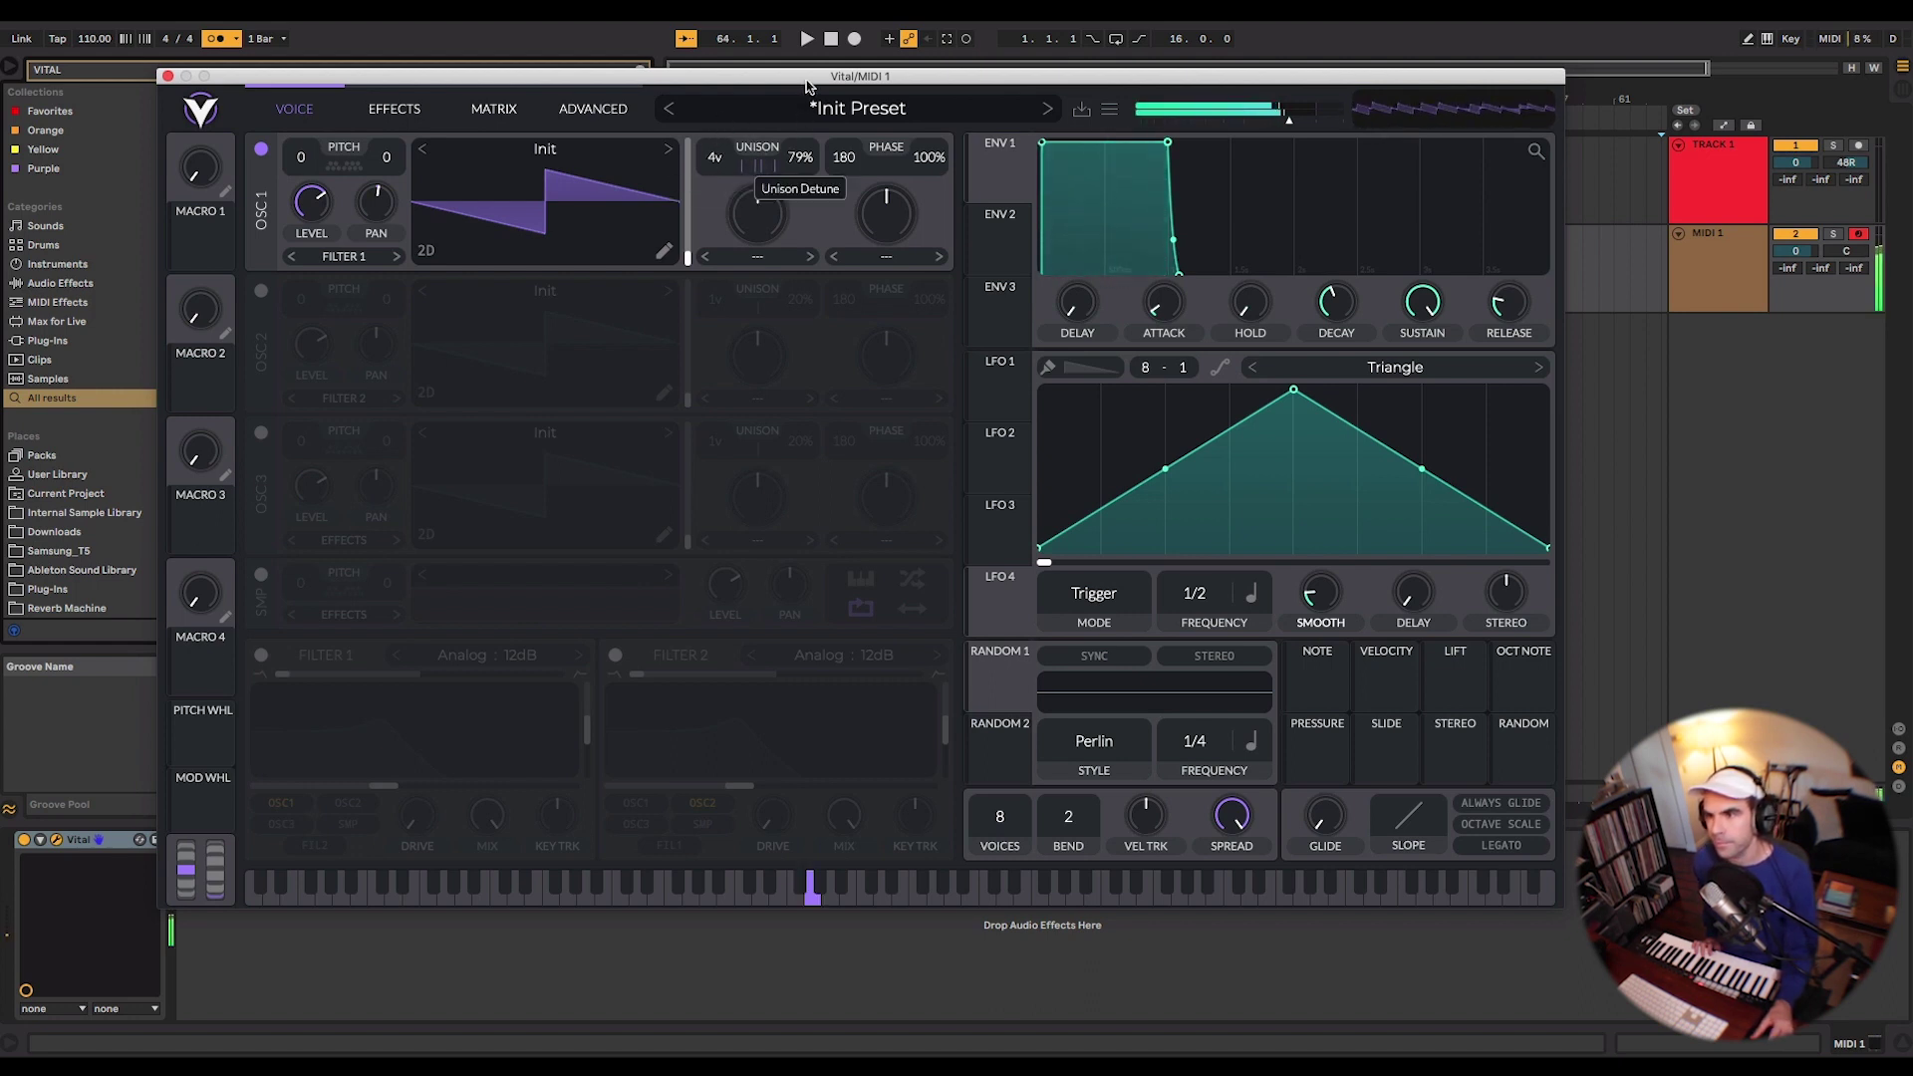
left_click_drag(808, 172, 809, 199)
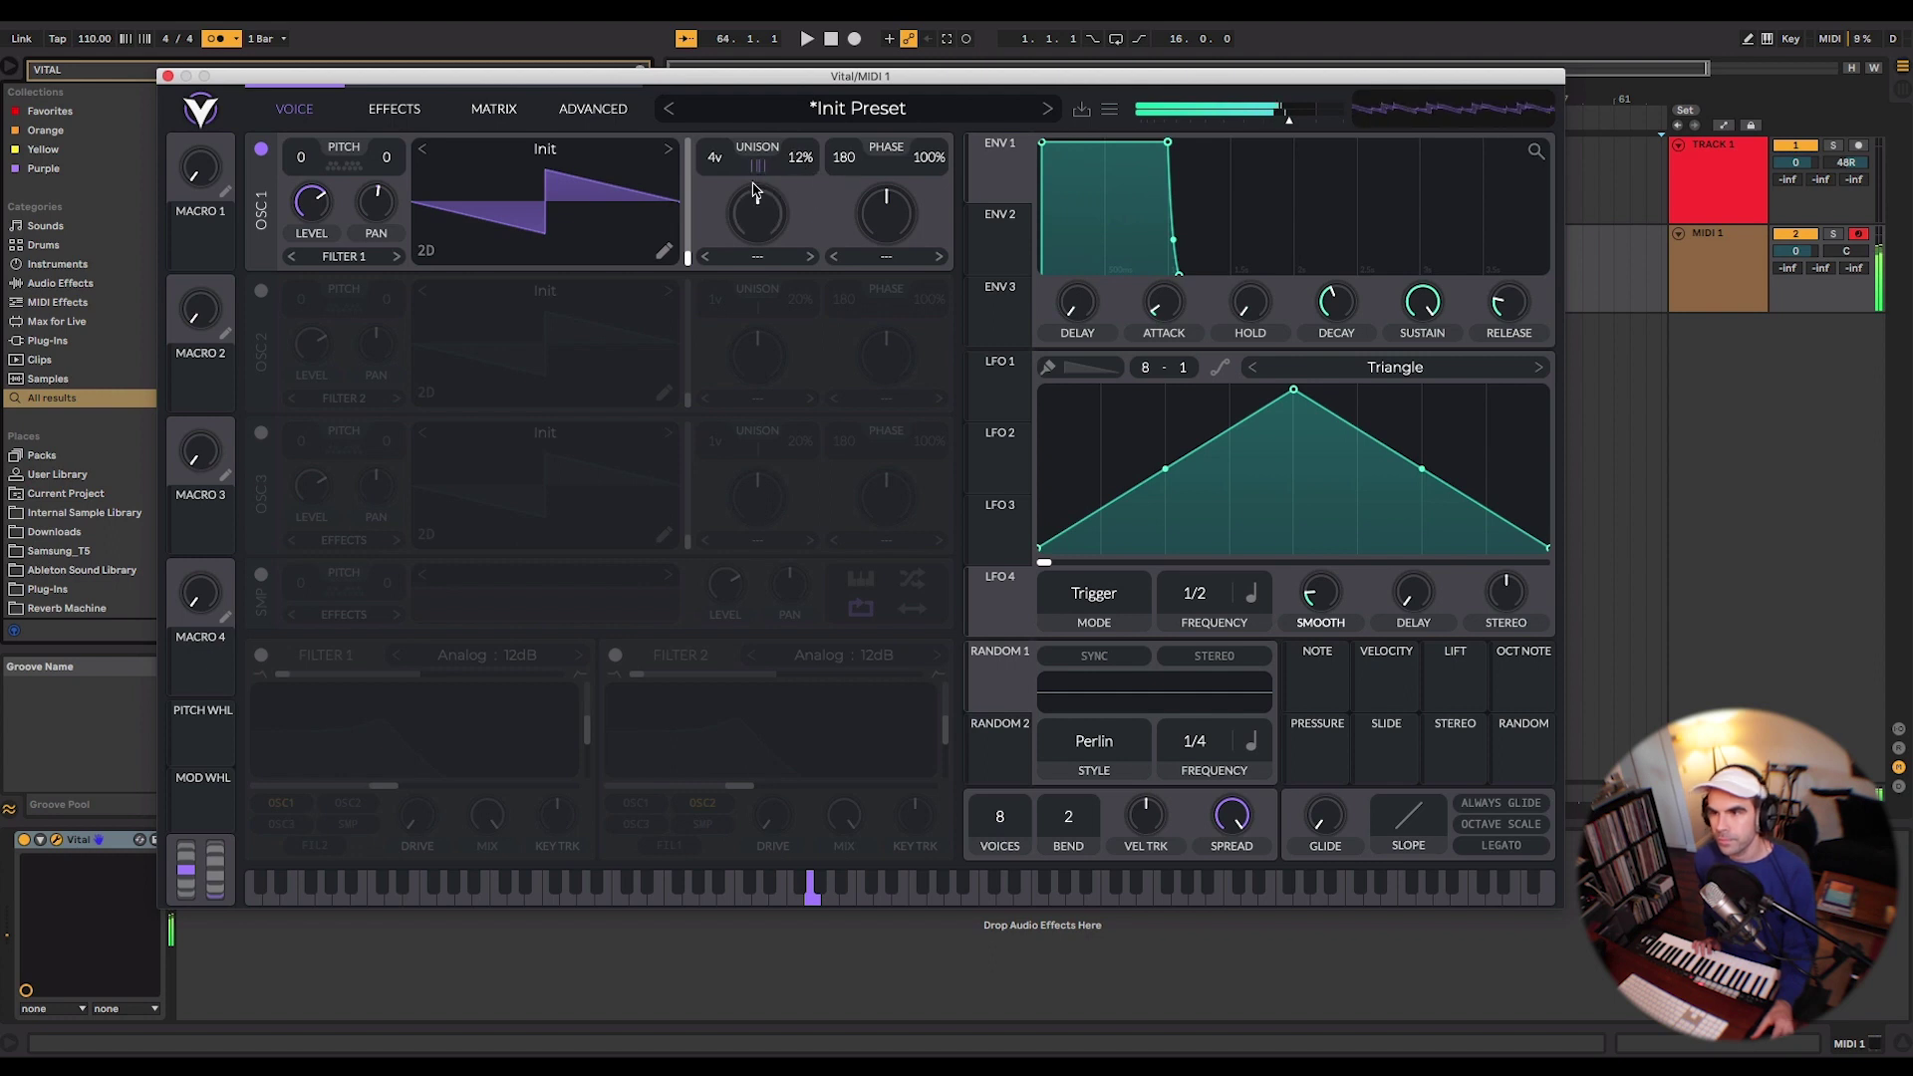
double_click(718, 165)
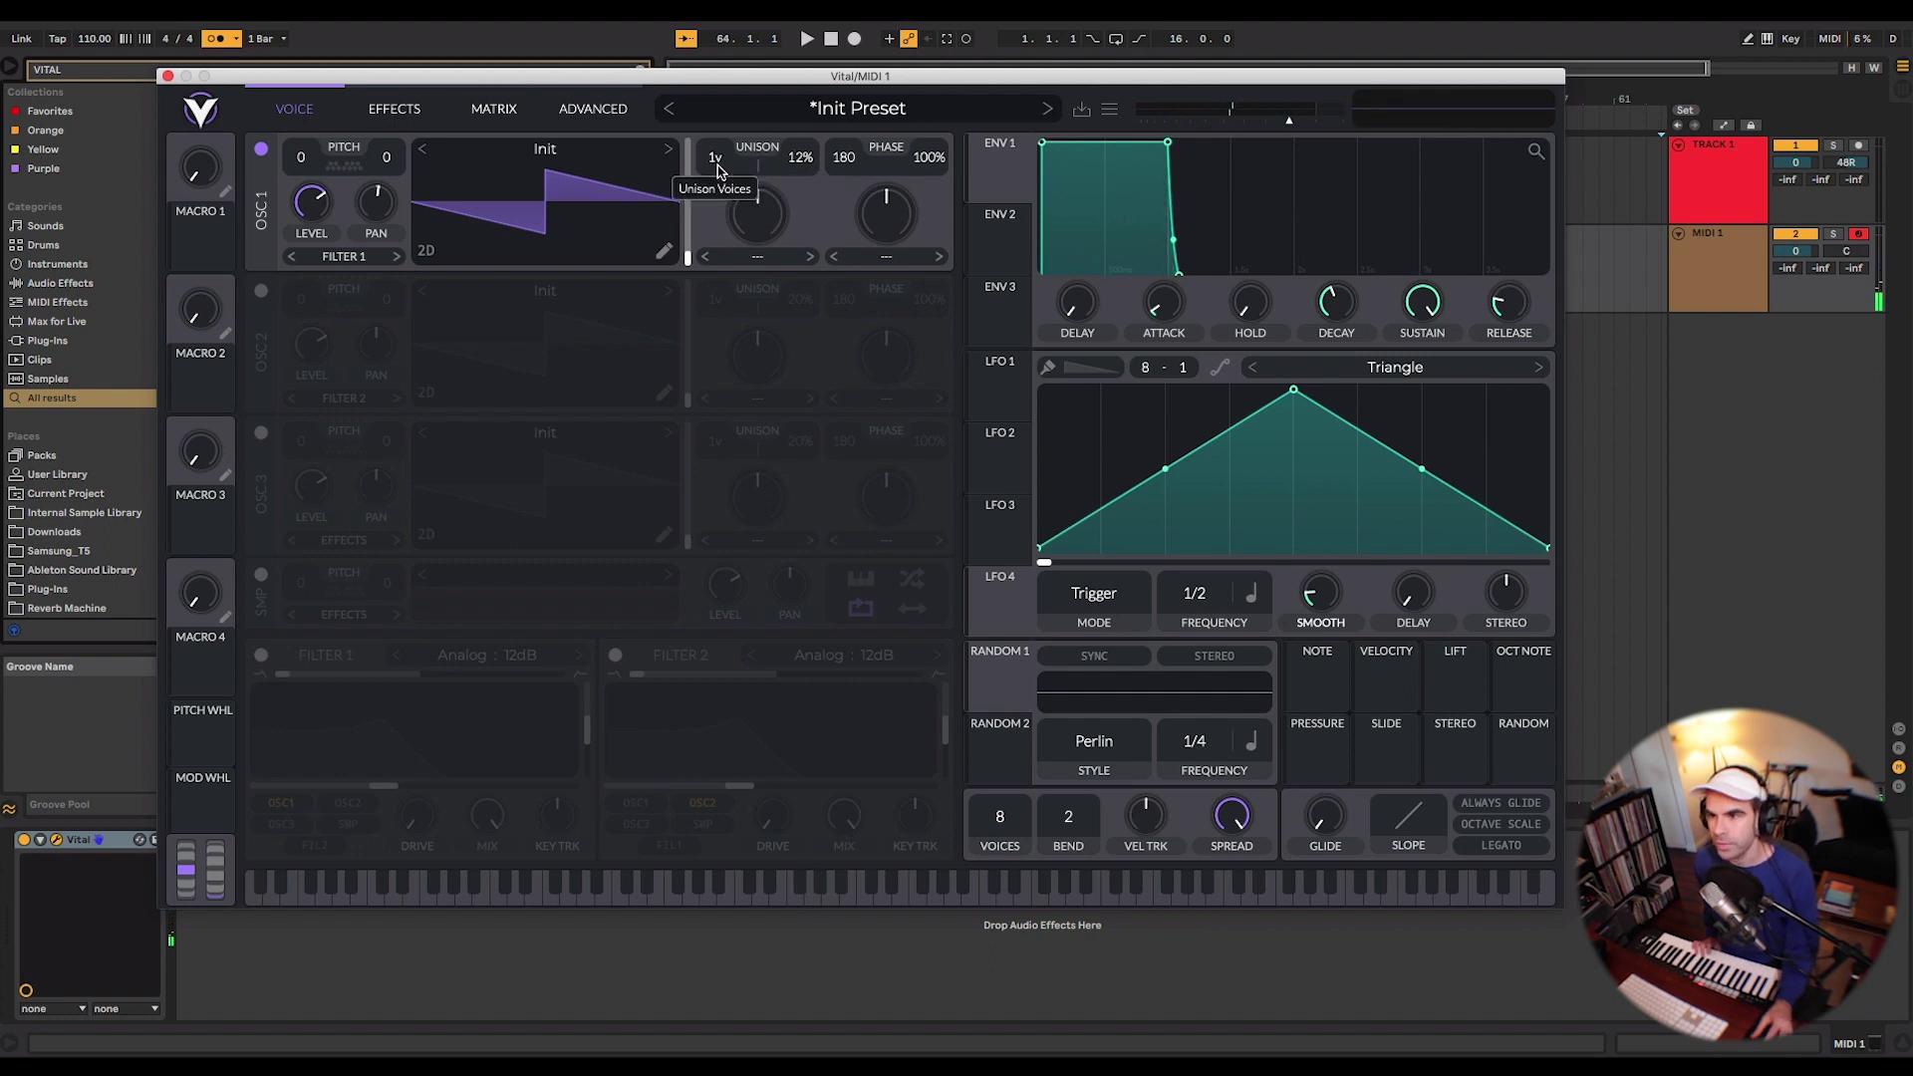
double_click(794, 164)
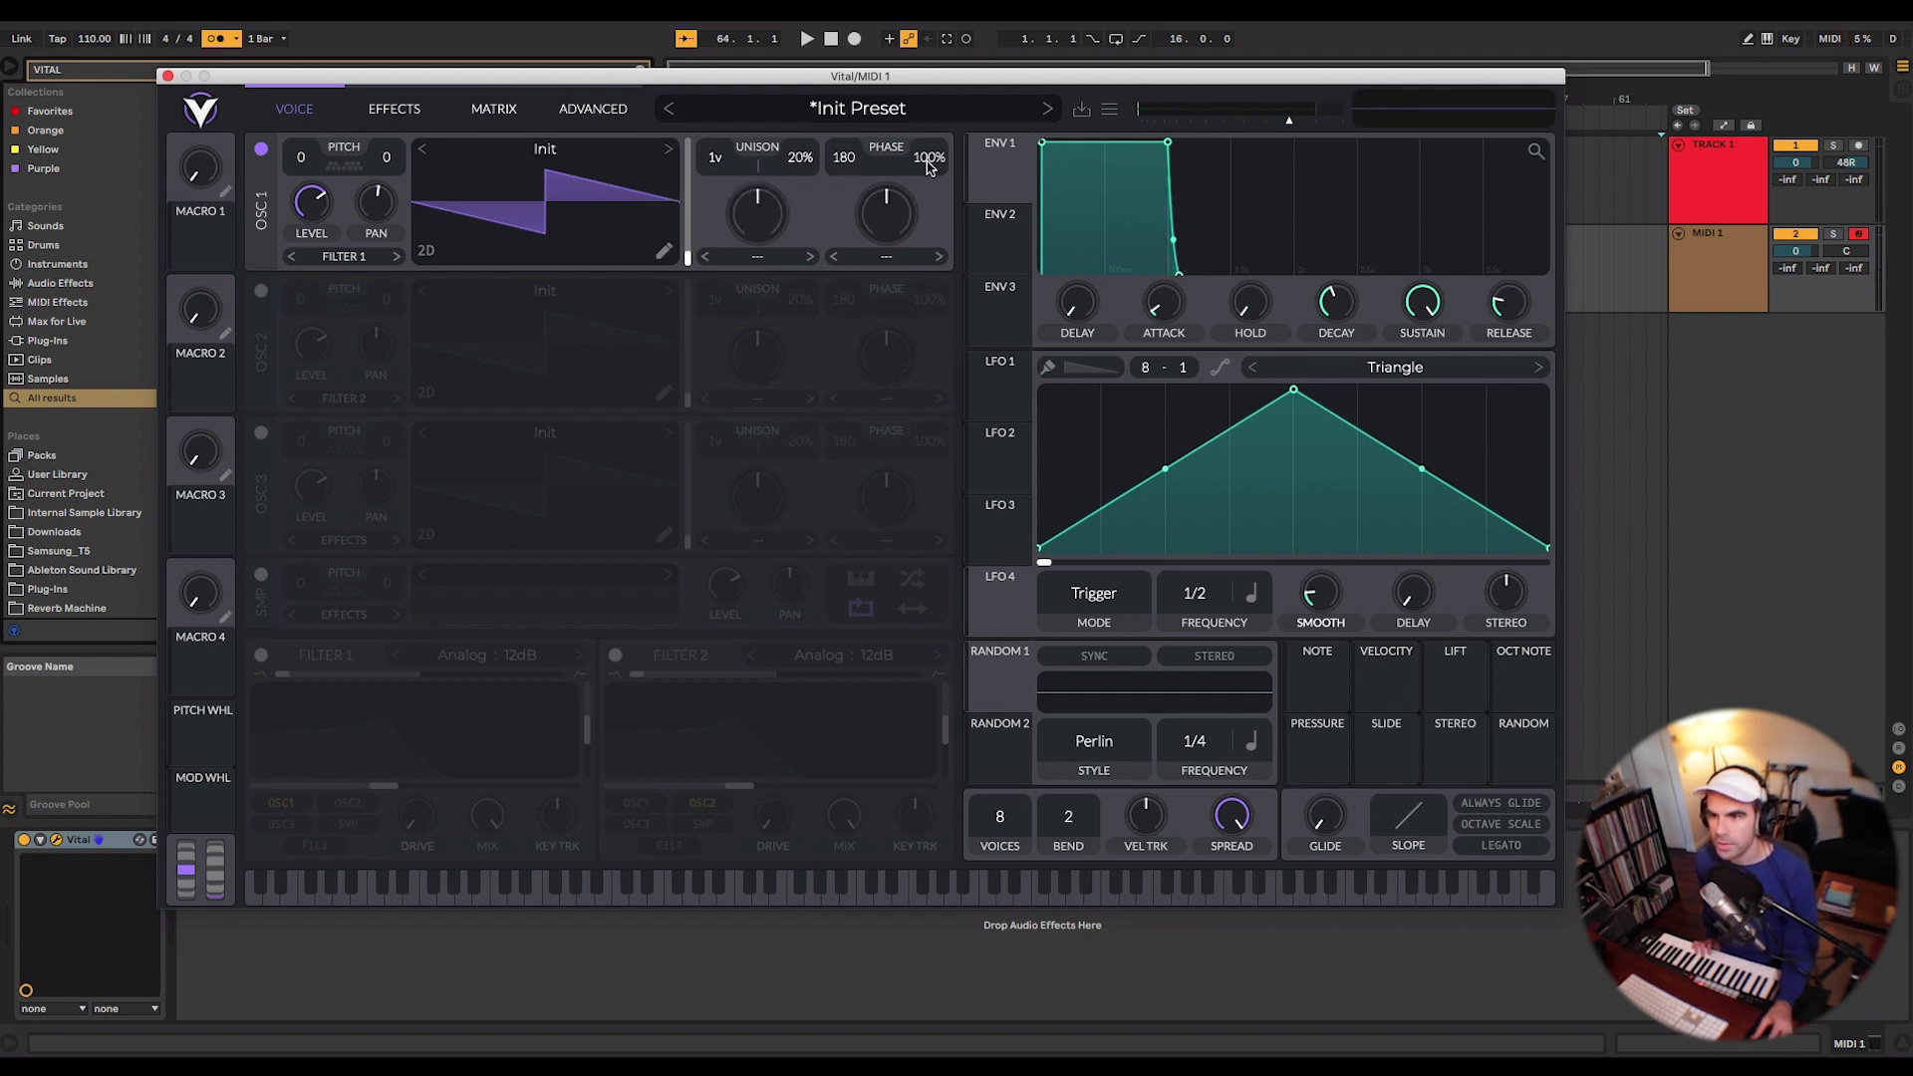
Try Vocode spectral morph at 0%, then Formant Scale at 100%.
left_click(769, 257)
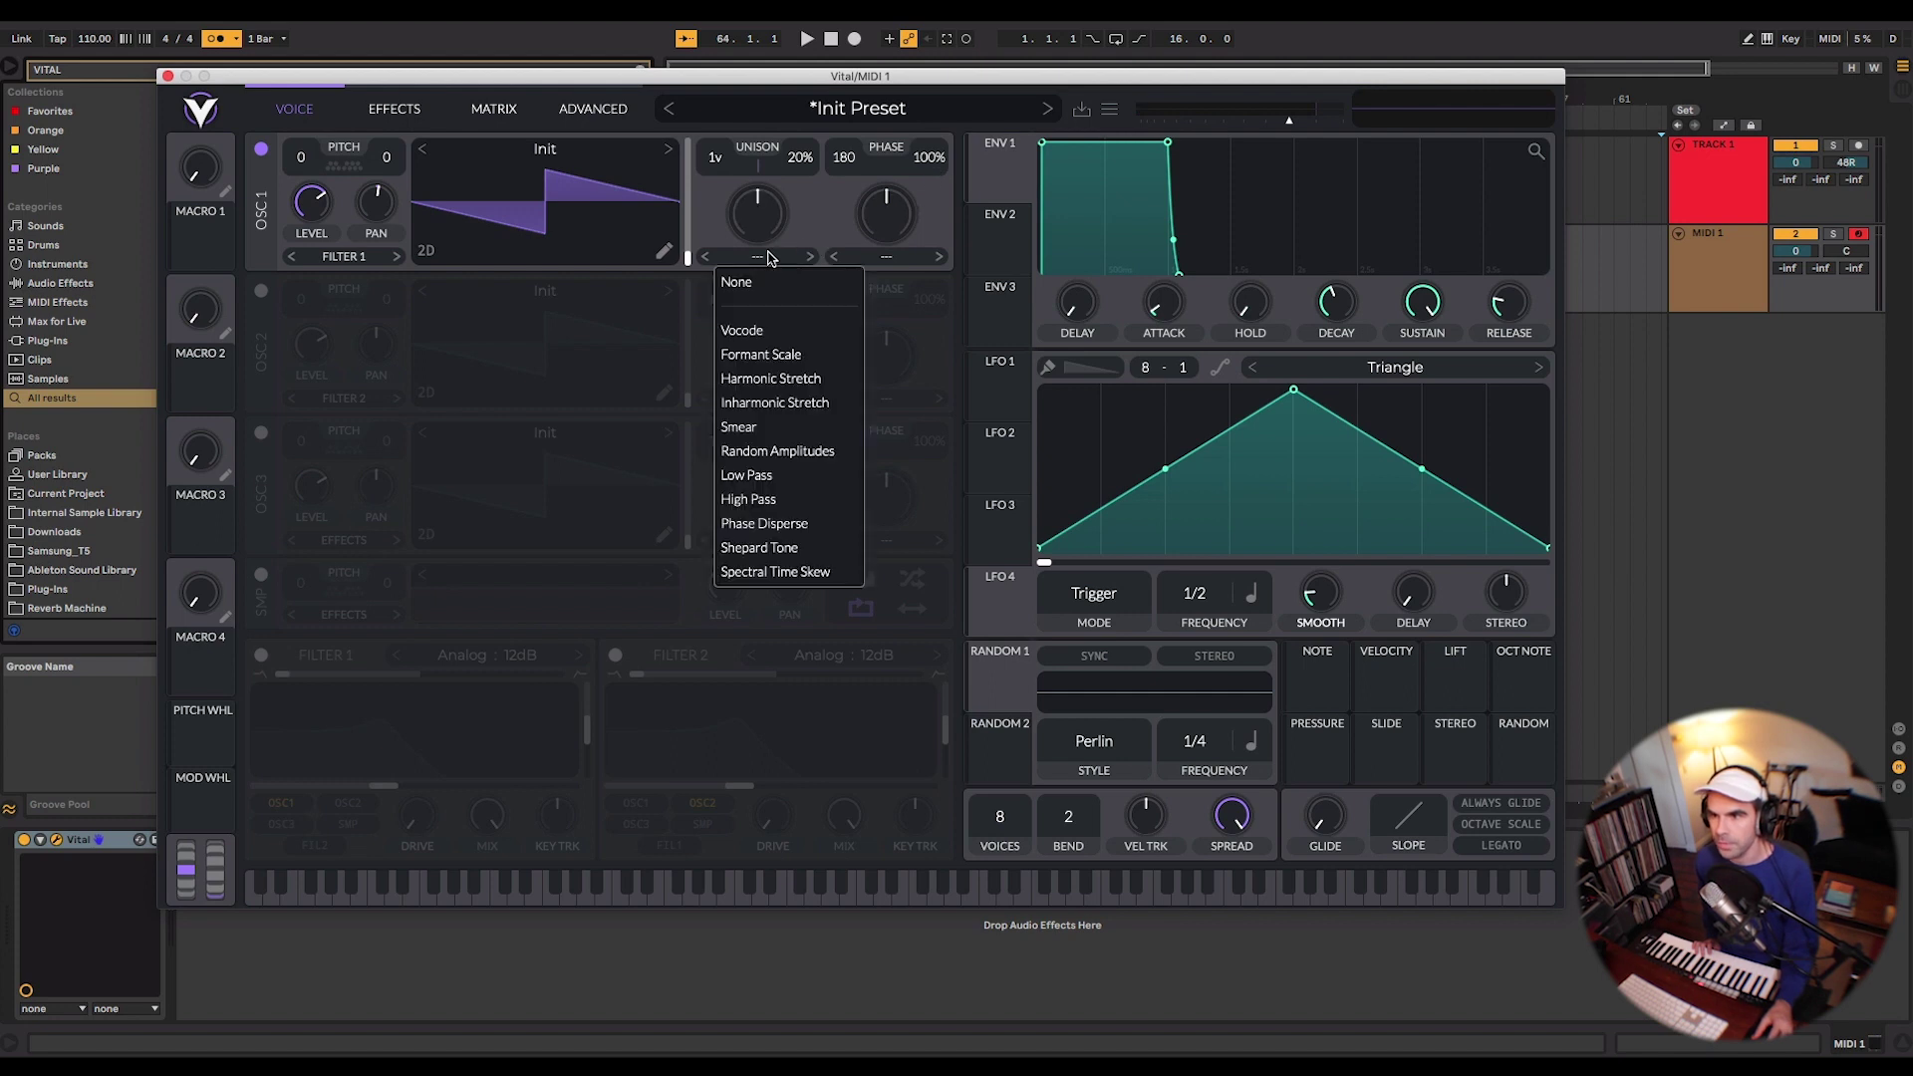
left_click(777, 334)
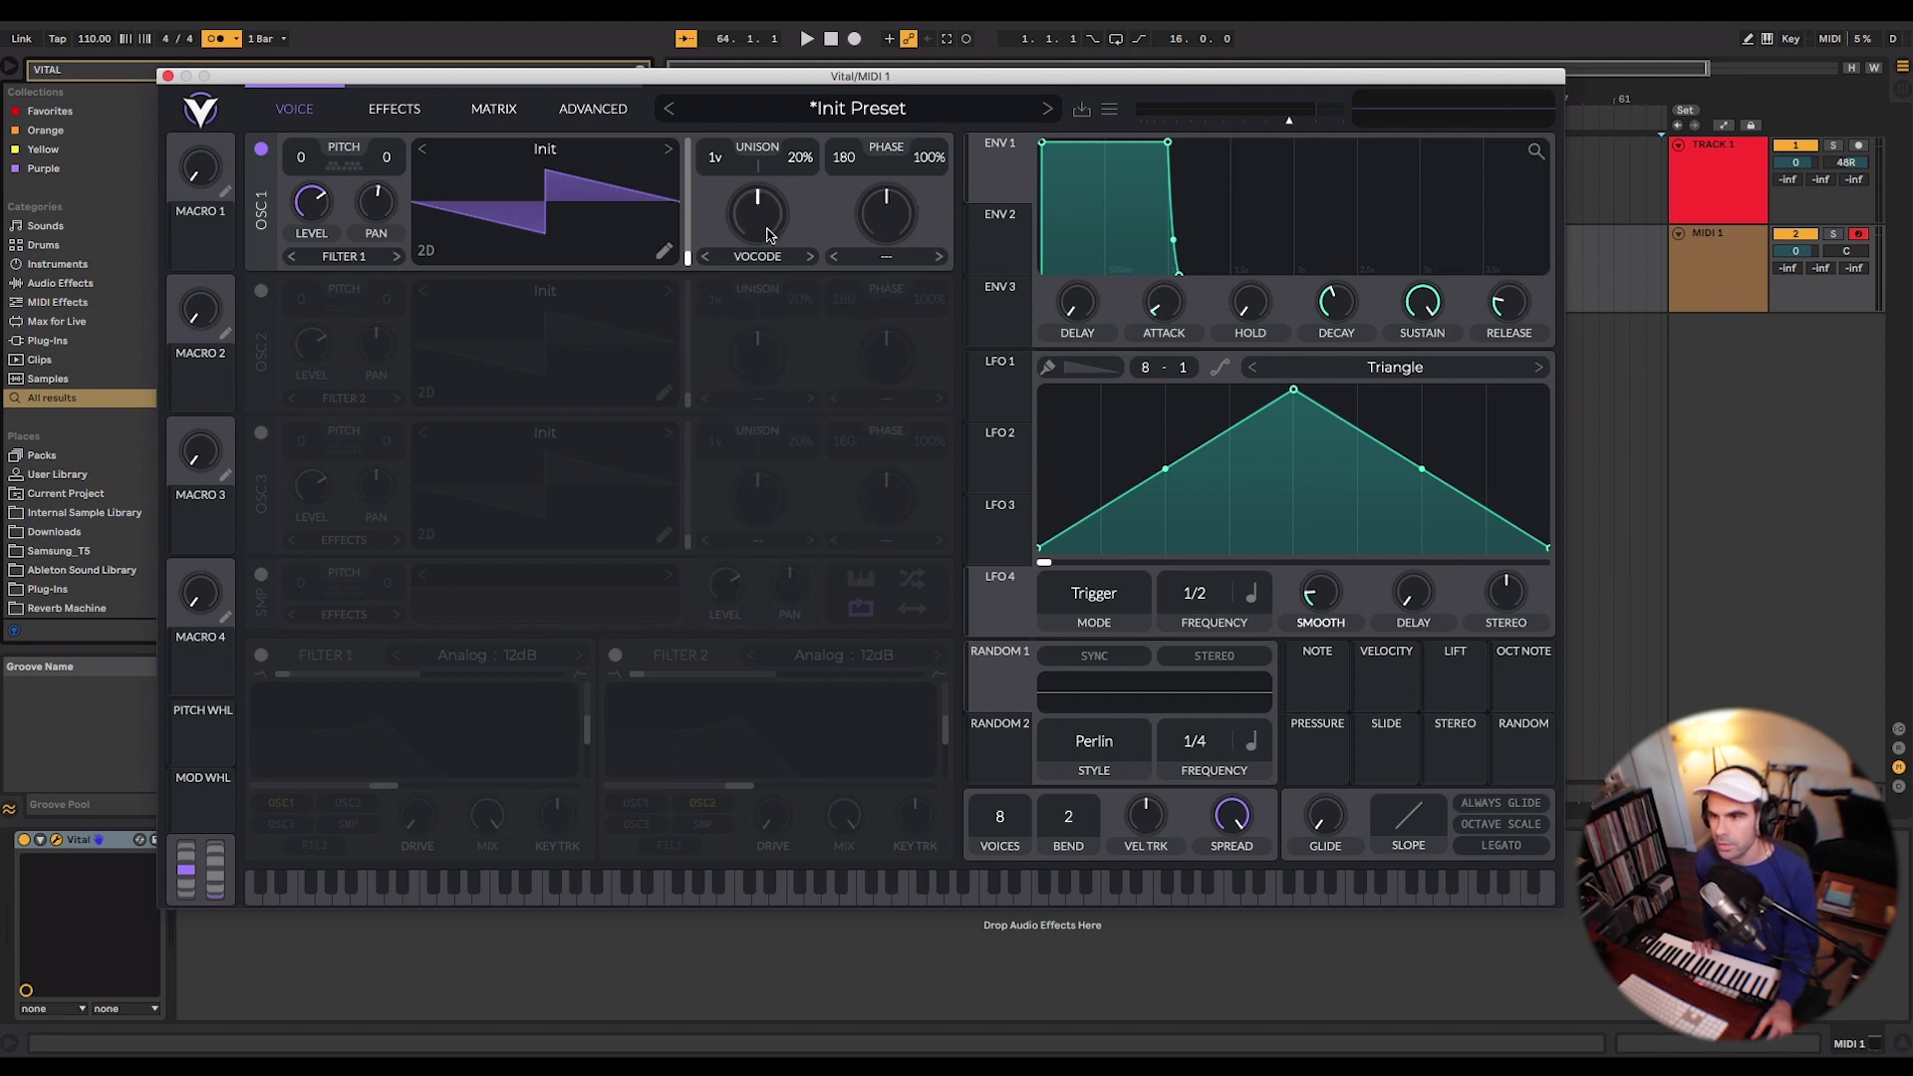
left_click_drag(754, 232, 773, 290)
left_click(807, 263)
mouse_move(760, 220)
left_mouse_down()
mouse_move(767, 60)
mouse_move(771, 252)
left_mouse_up()
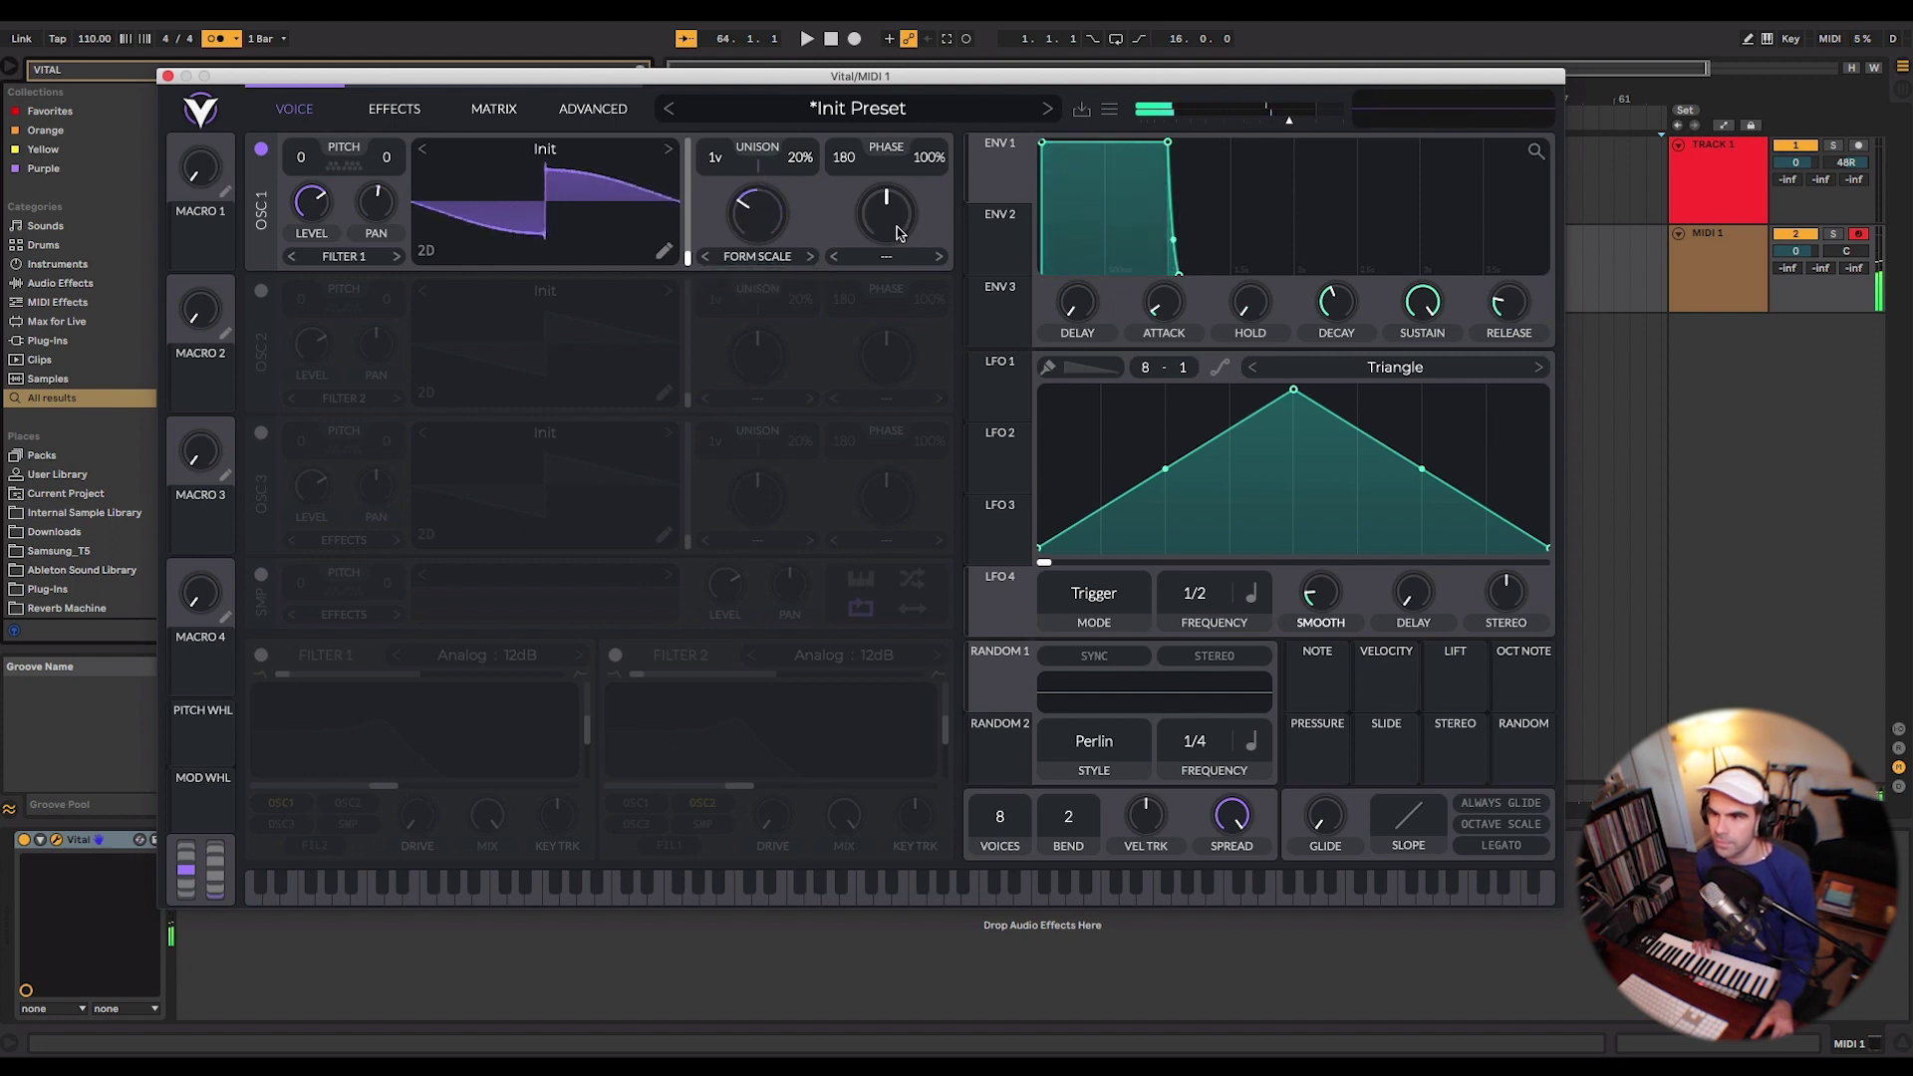
Set Formant wave morphing to 59% and modulate oscillator 1's phase with LFO 1.
left_click(895, 258)
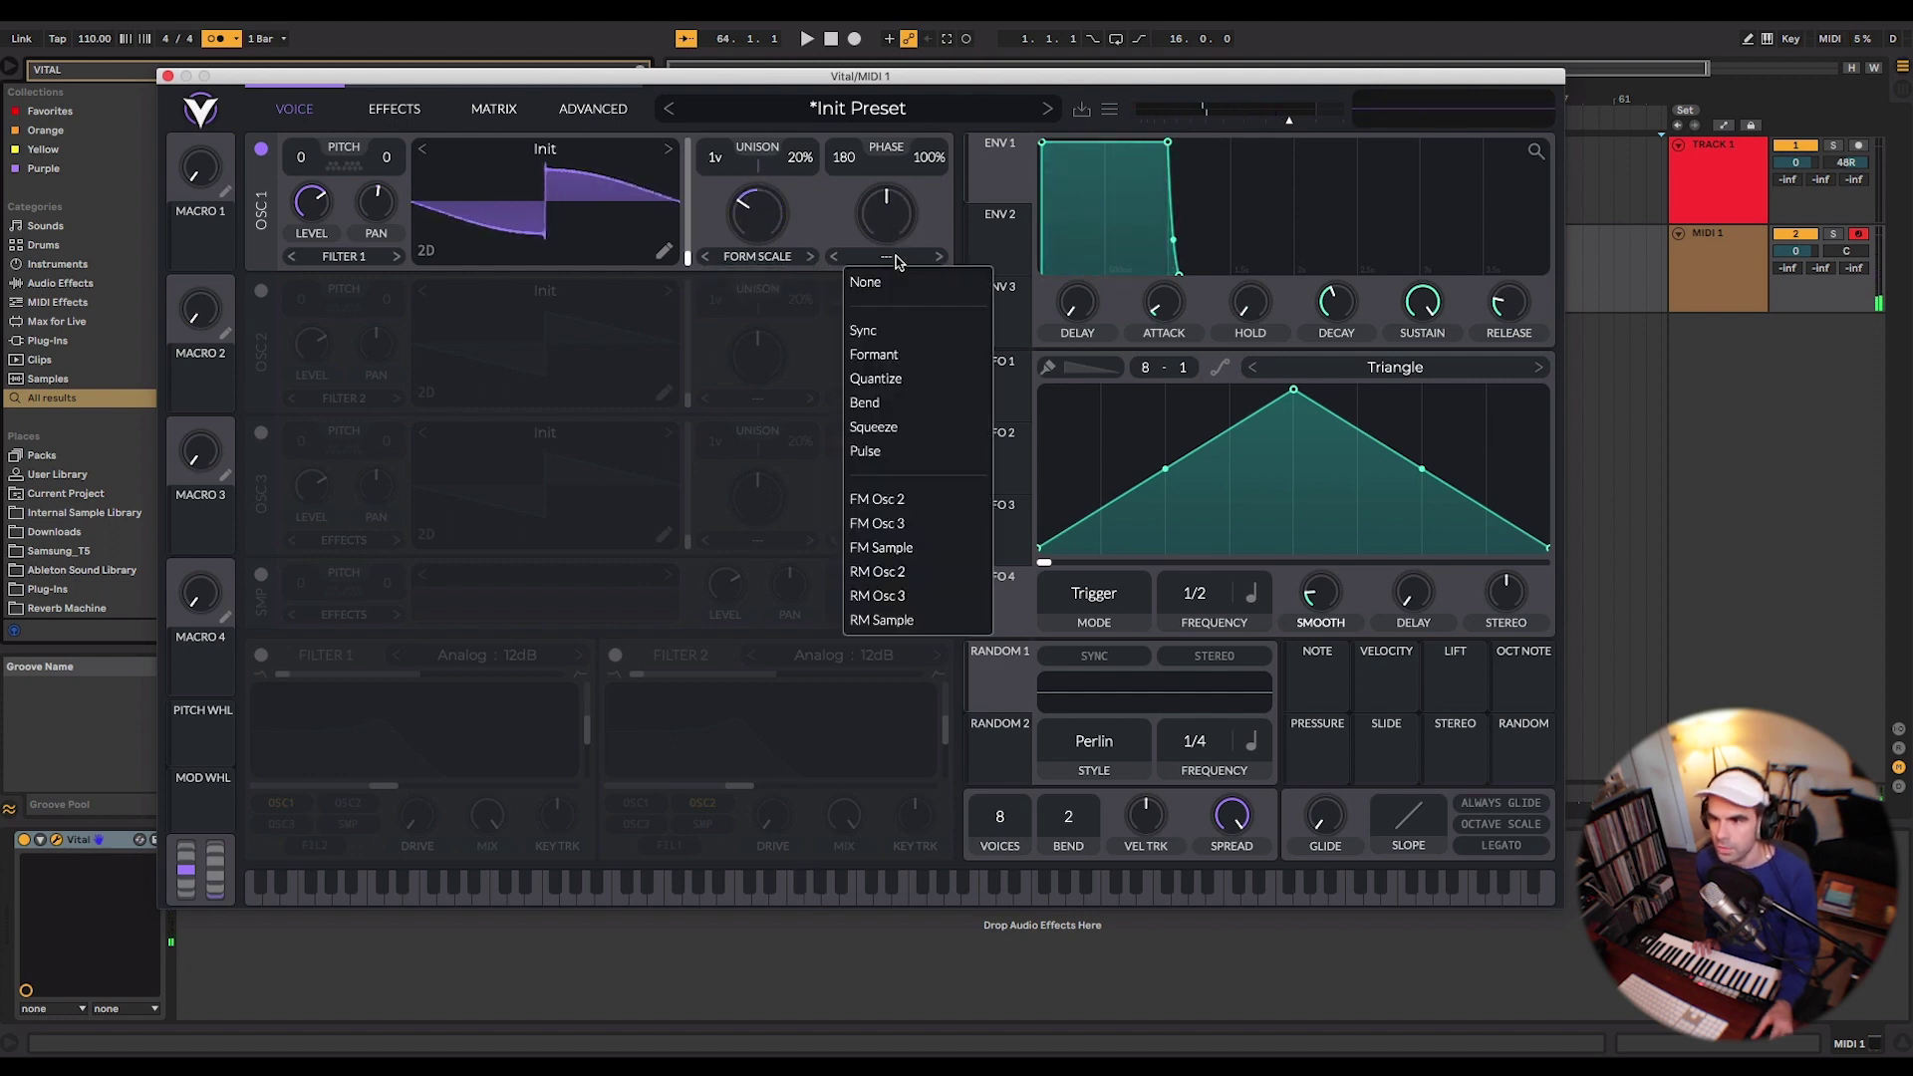
left_click(912, 355)
mouse_move(884, 213)
left_mouse_down()
mouse_move(881, 324)
mouse_move(893, 195)
left_mouse_up()
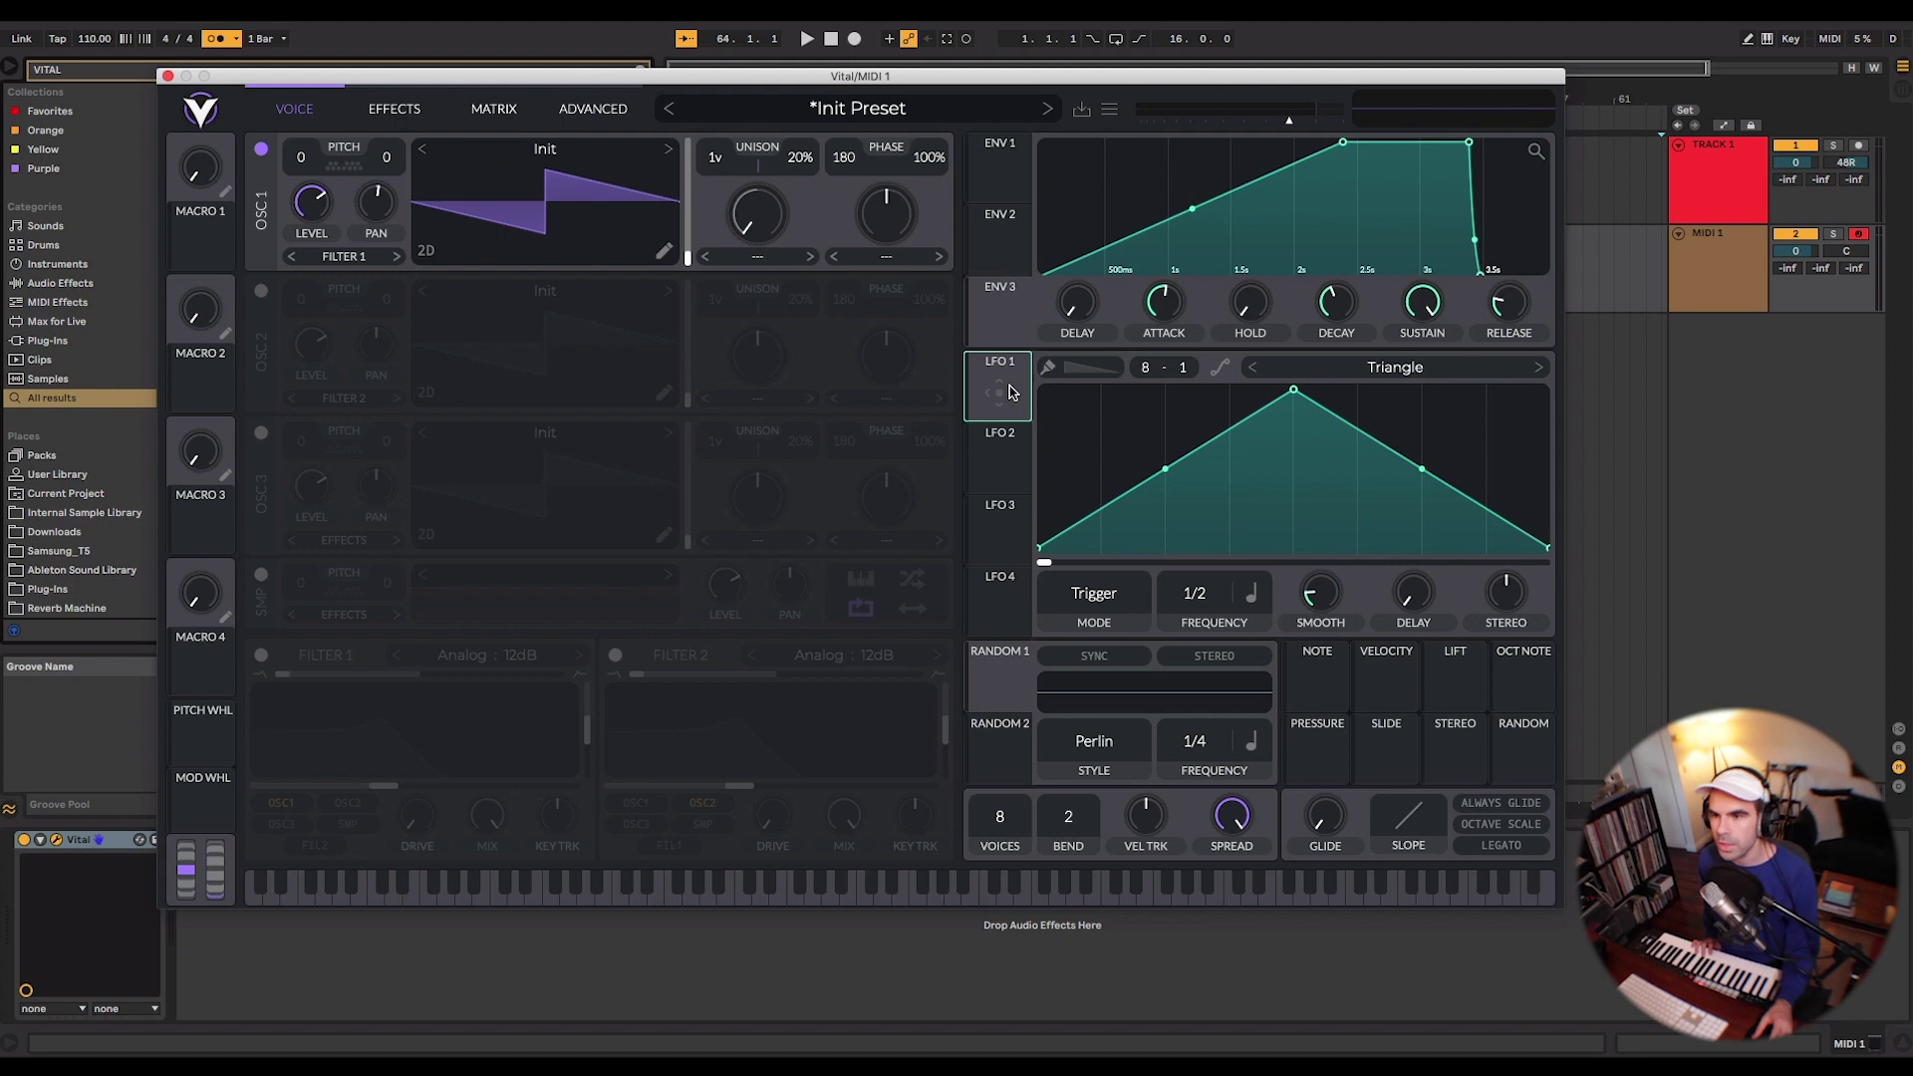
left_click_drag(1013, 398, 886, 215)
Switch oscillator 1's warp to Sync, then back to None, and nudge the synth window.
left_click(910, 264)
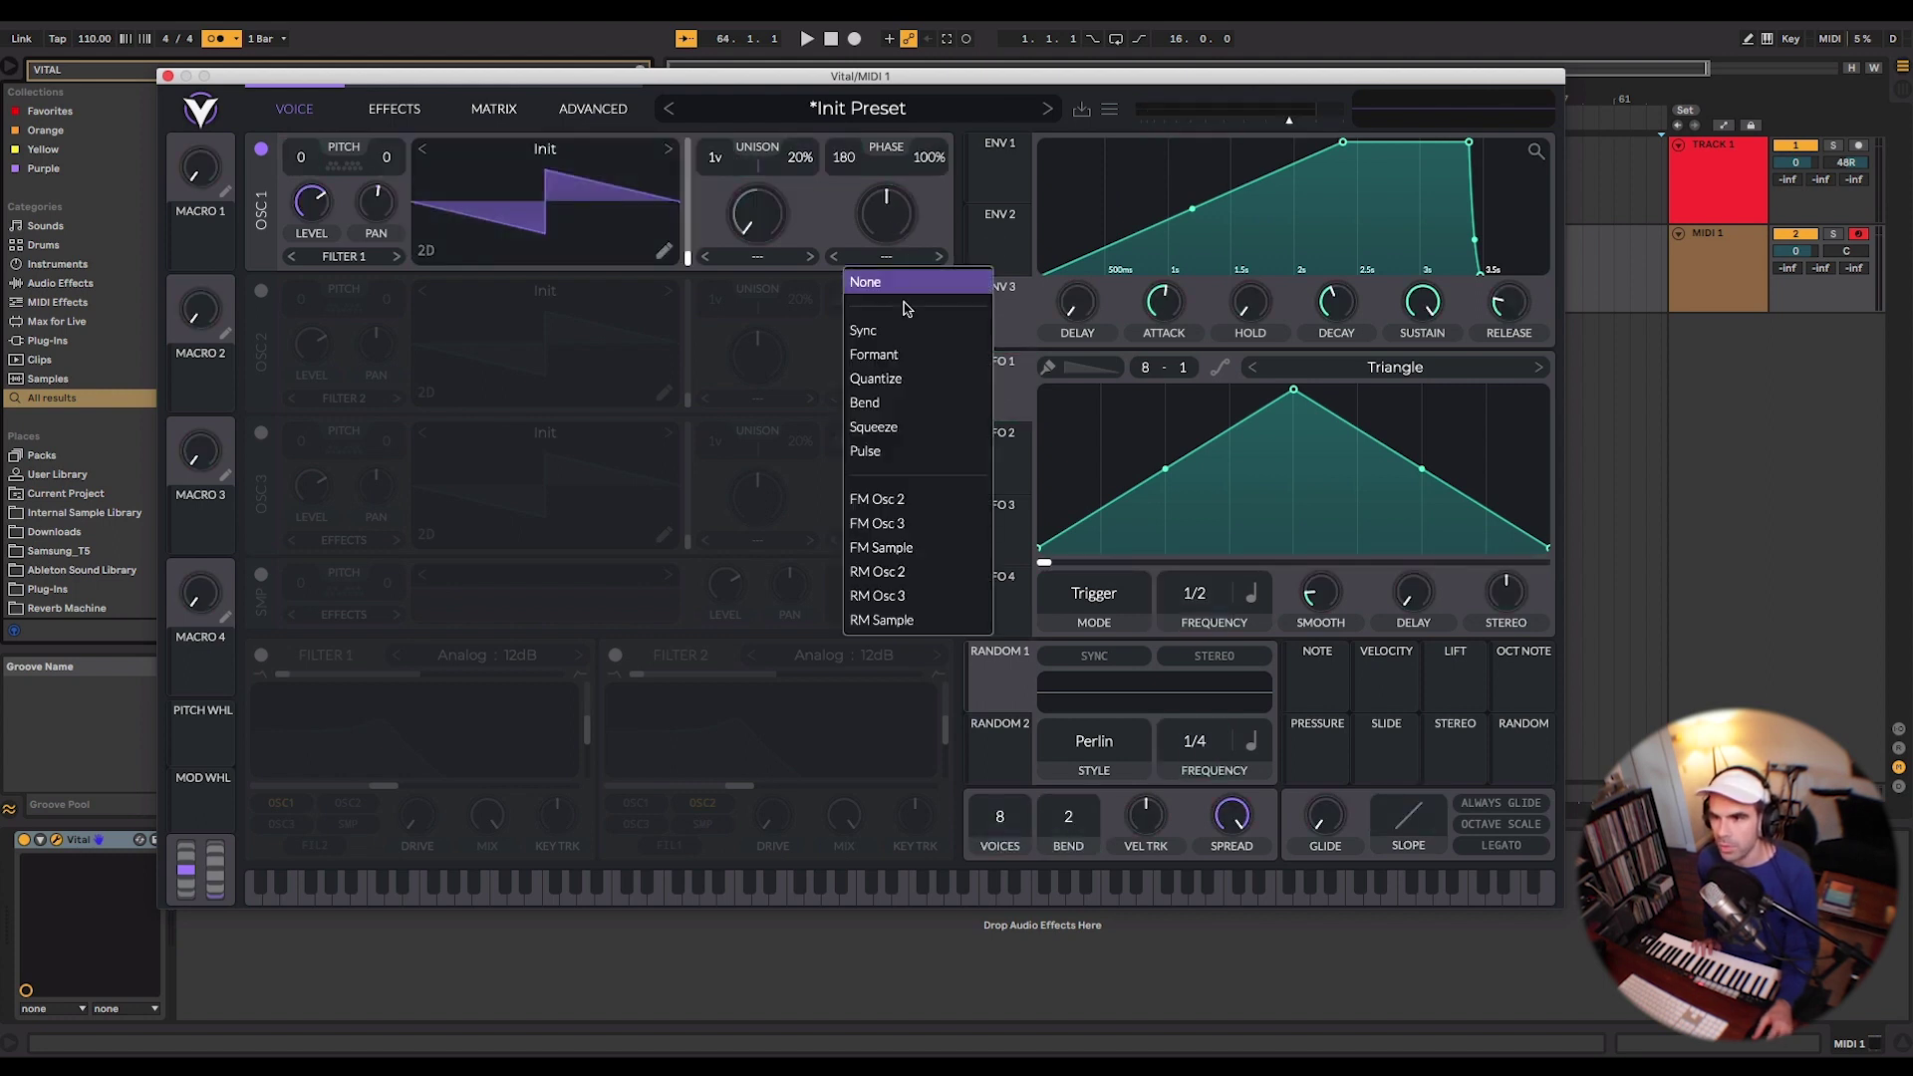
left_click(905, 327)
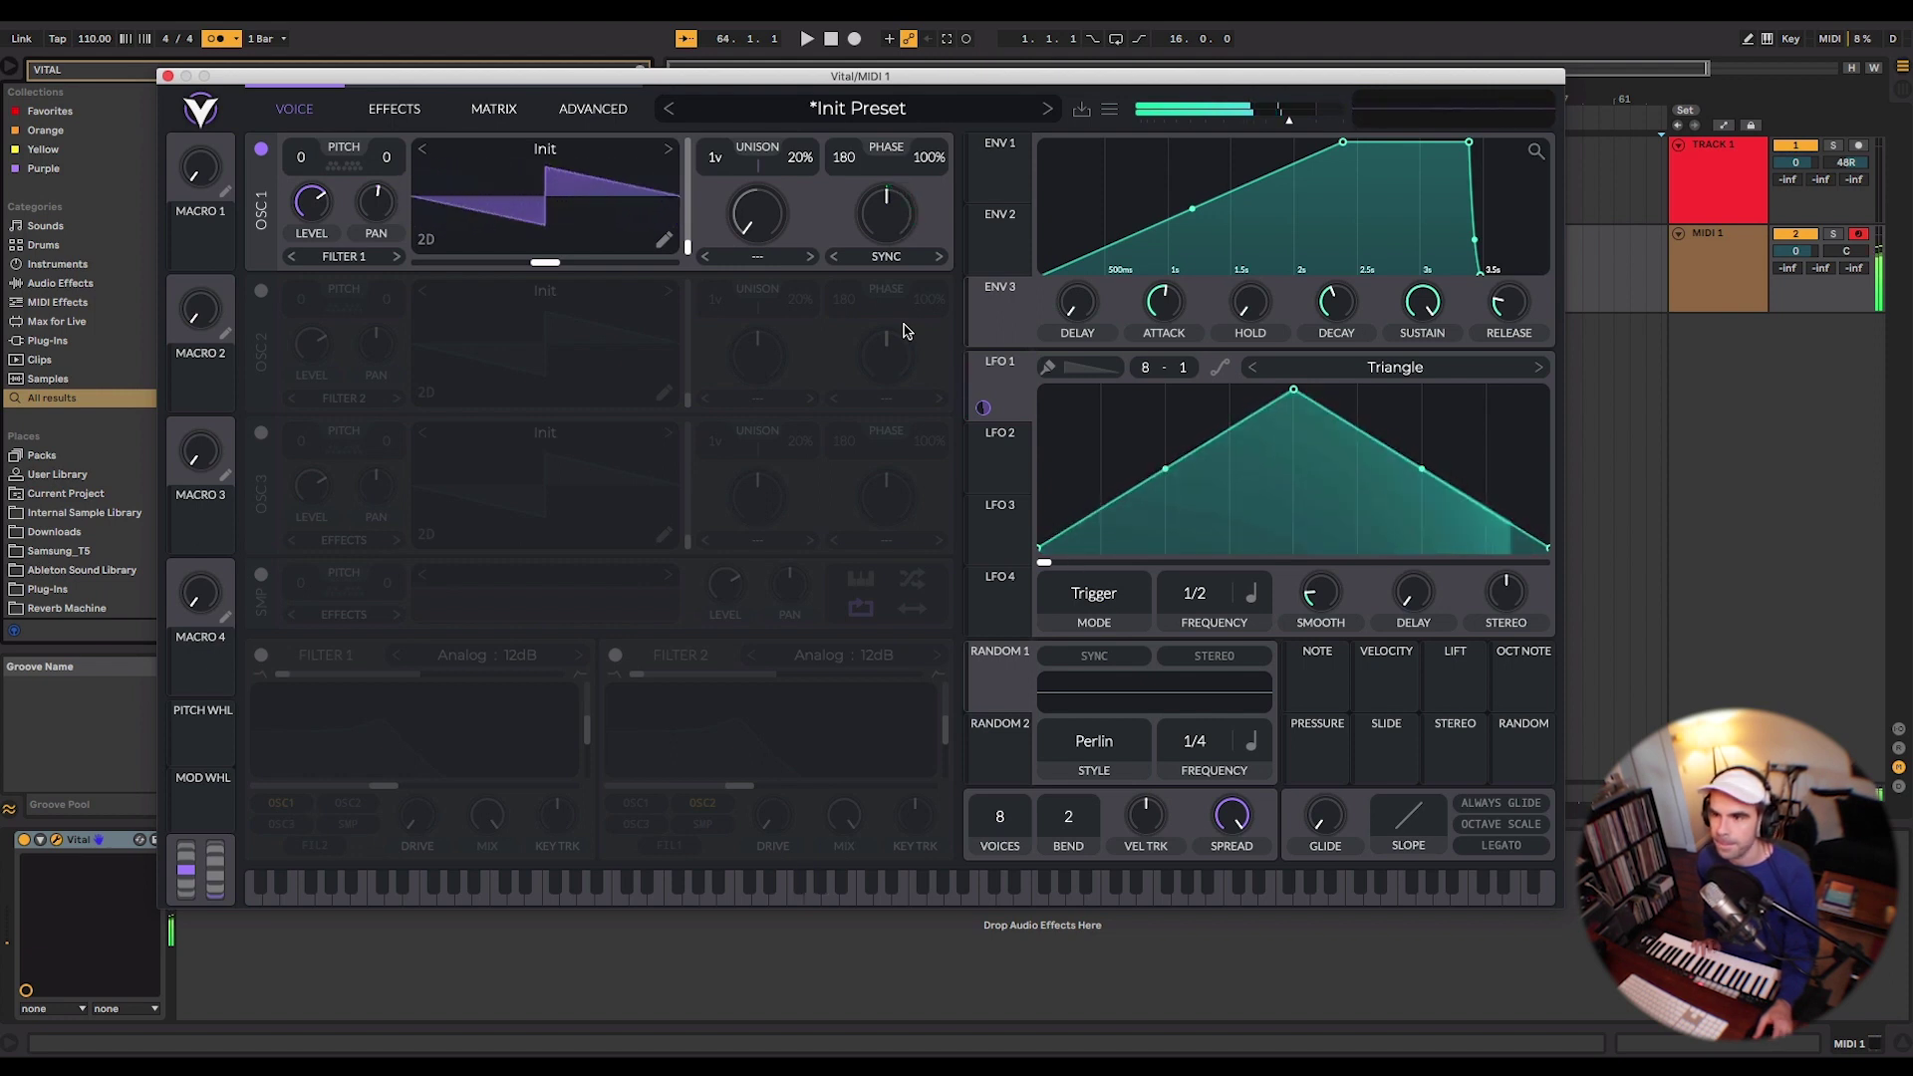
left_click(916, 255)
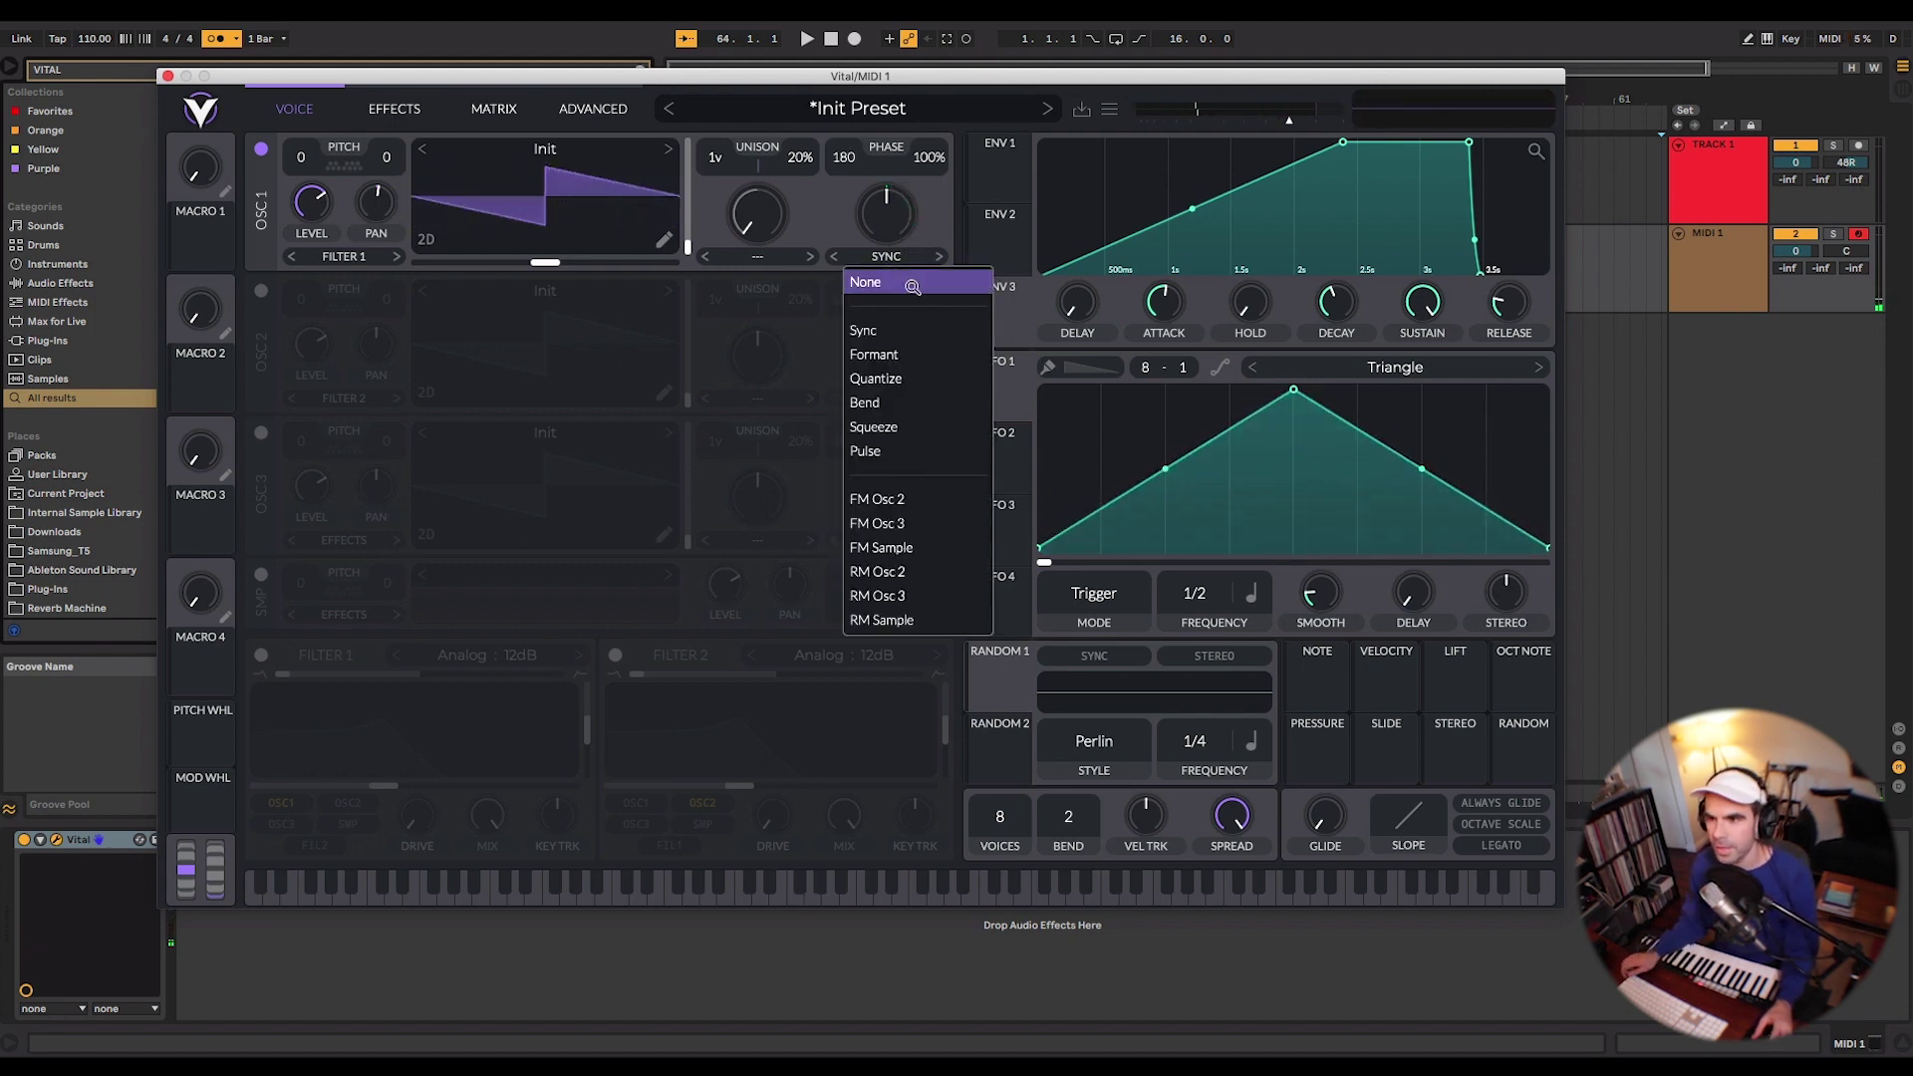
left_click(912, 284)
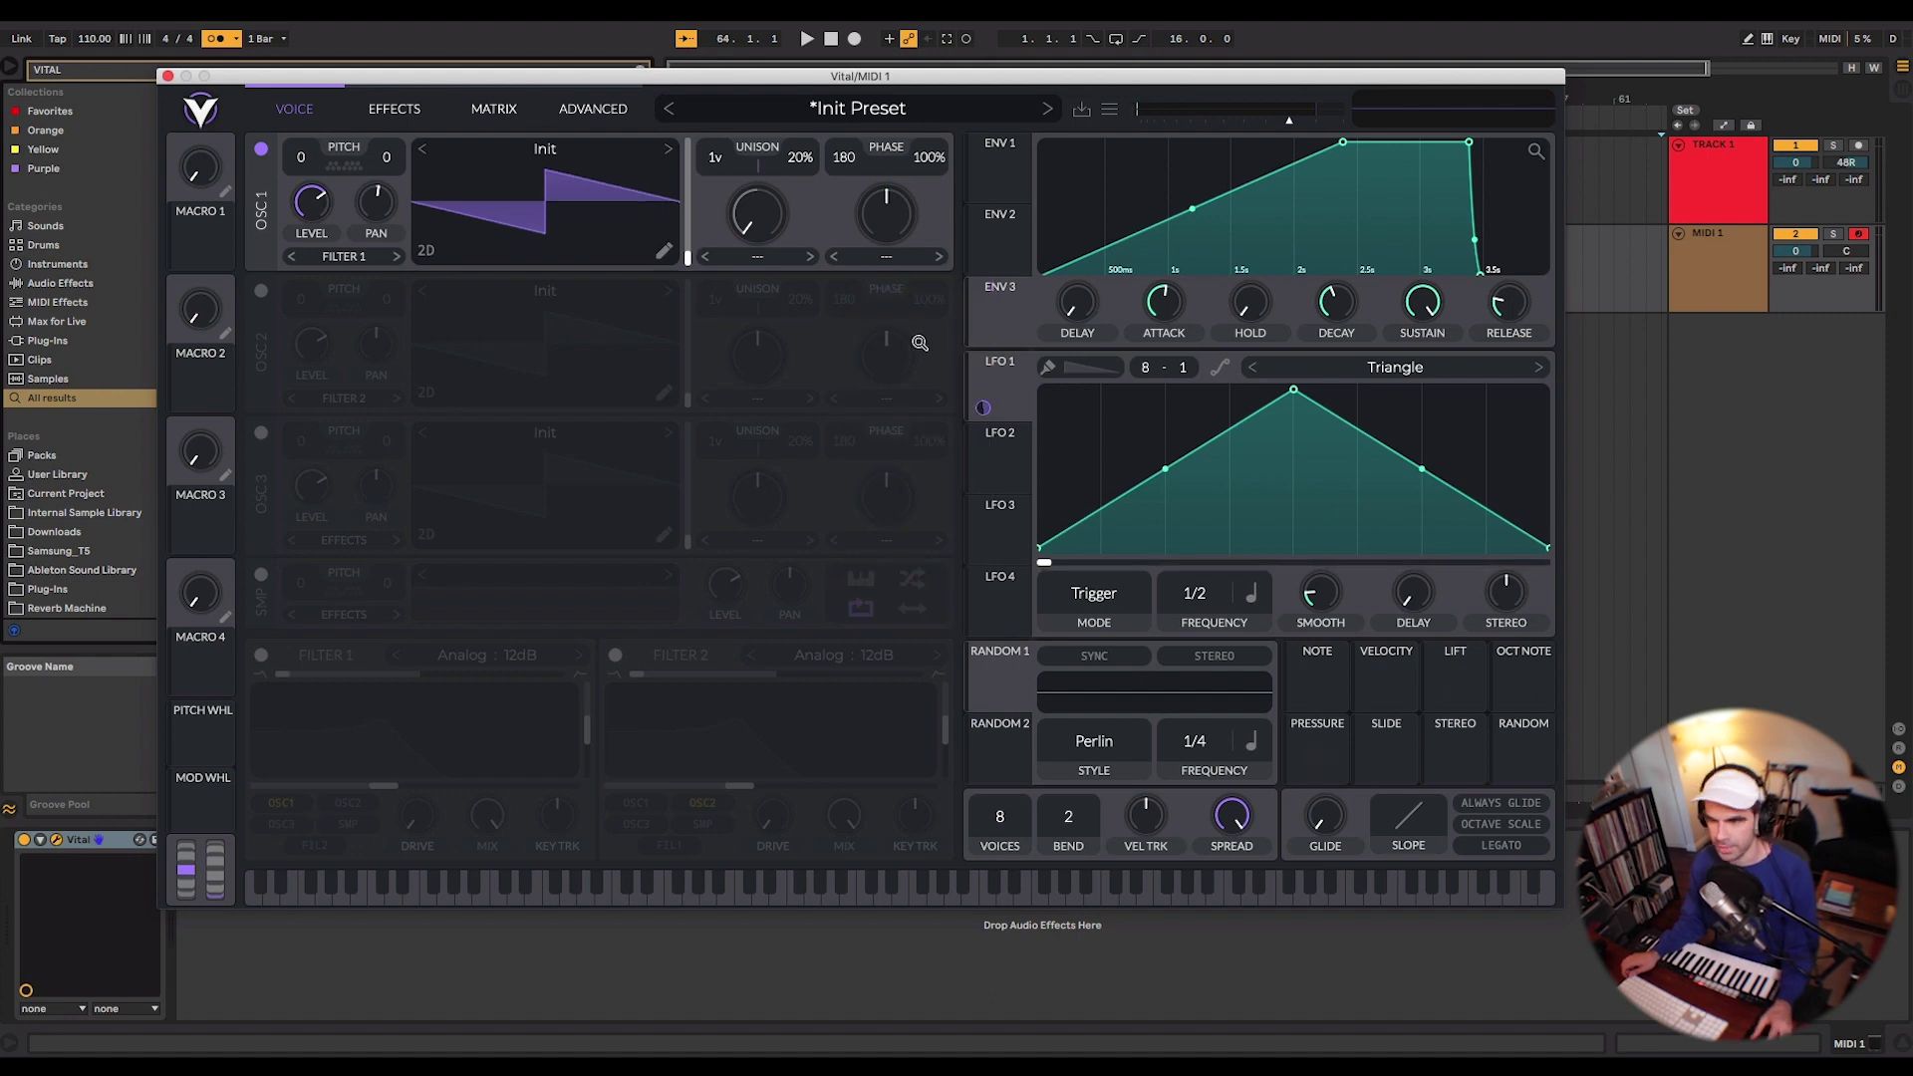
left_click_drag(661, 80, 673, 70)
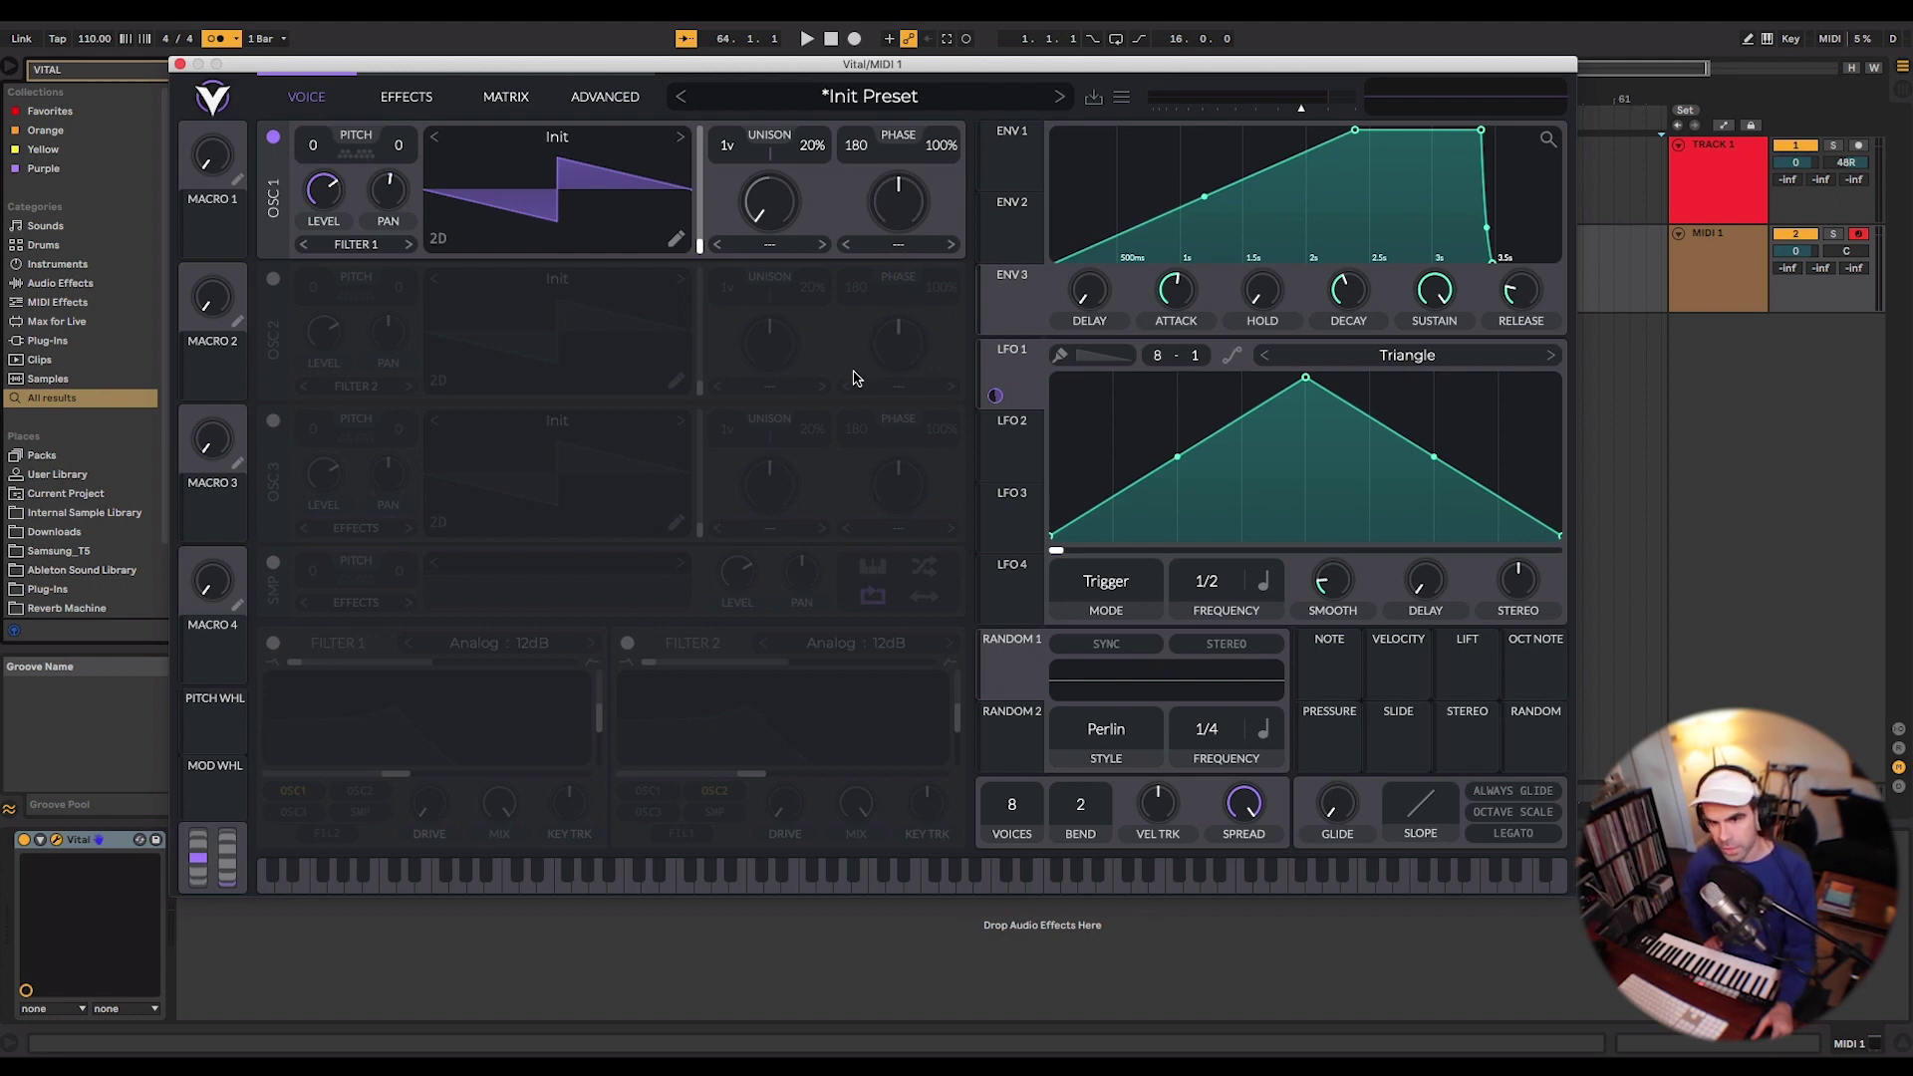
Open the Preset Browser from the preset name display.
left_click(855, 100)
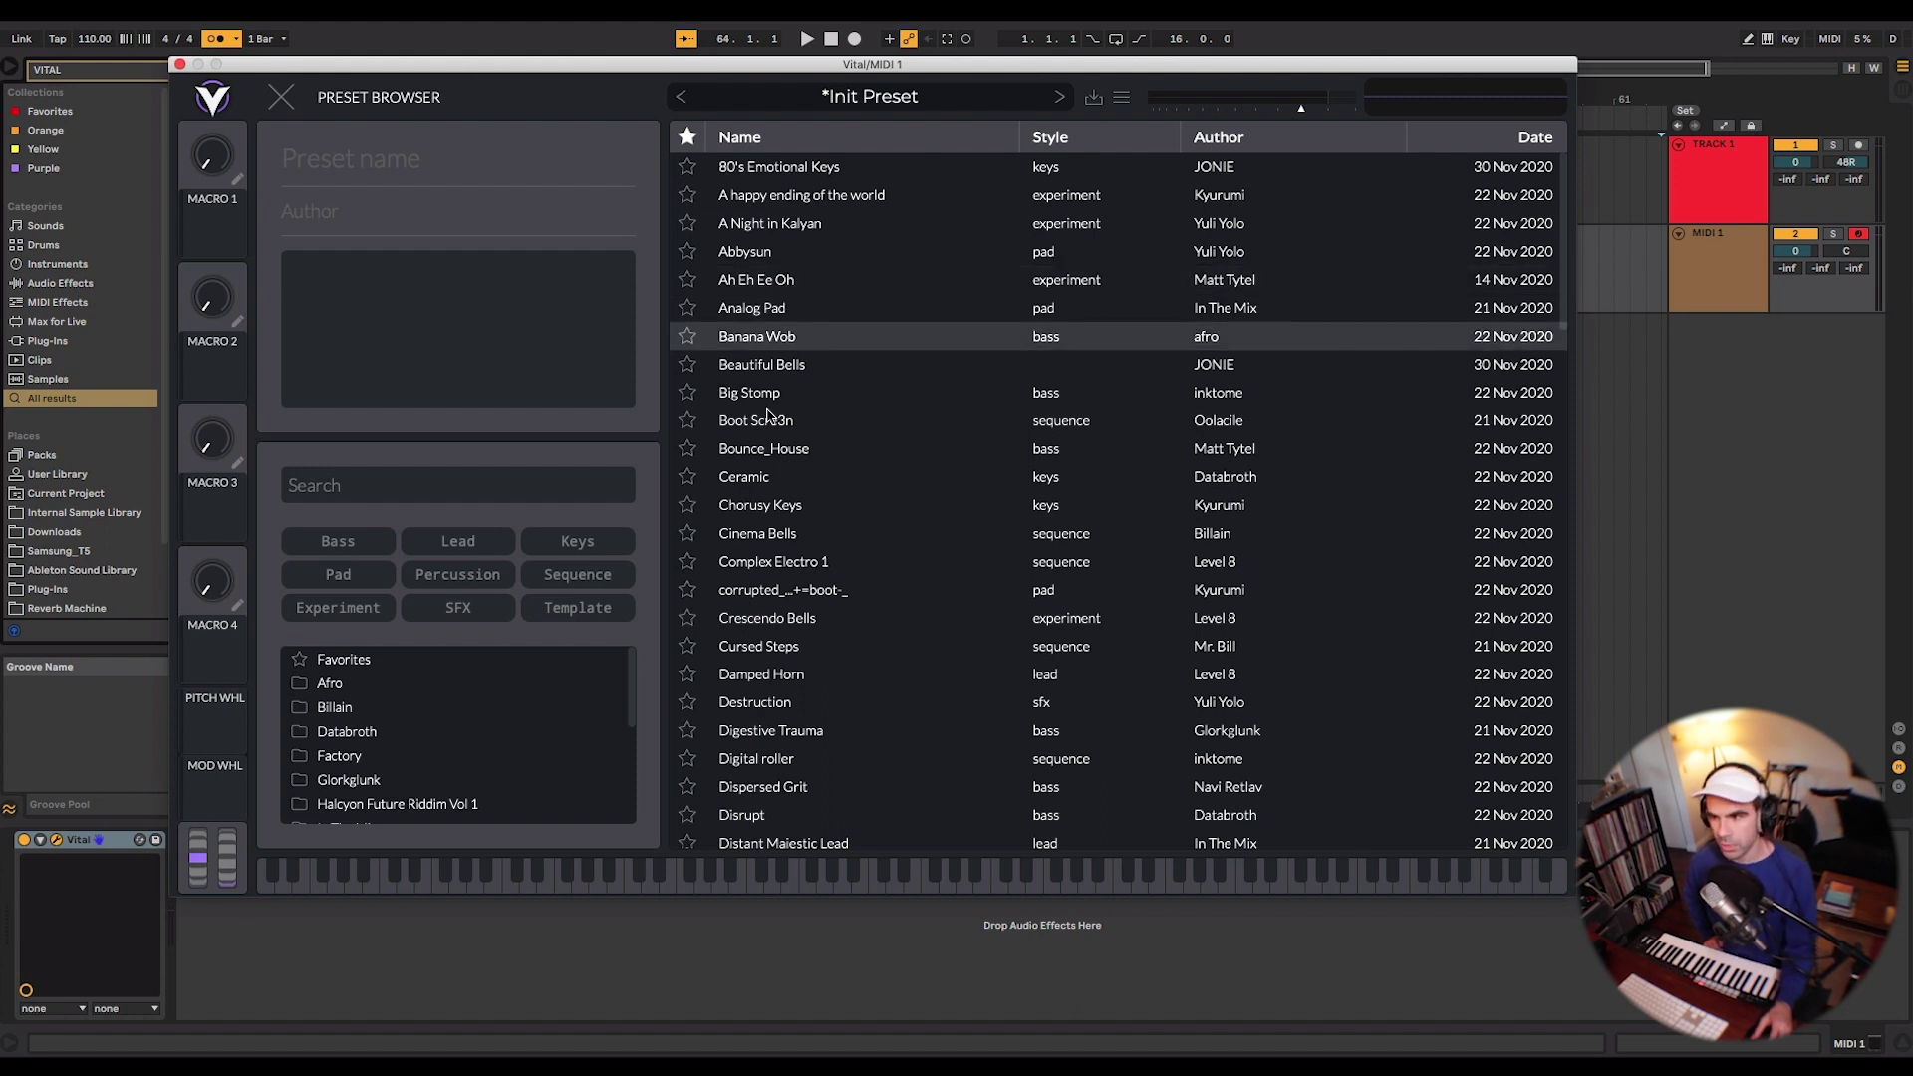
Search presets for 'TEXT', load Text To Wavetable Template and close the browser.
left_click(361, 488)
type("TEXT")
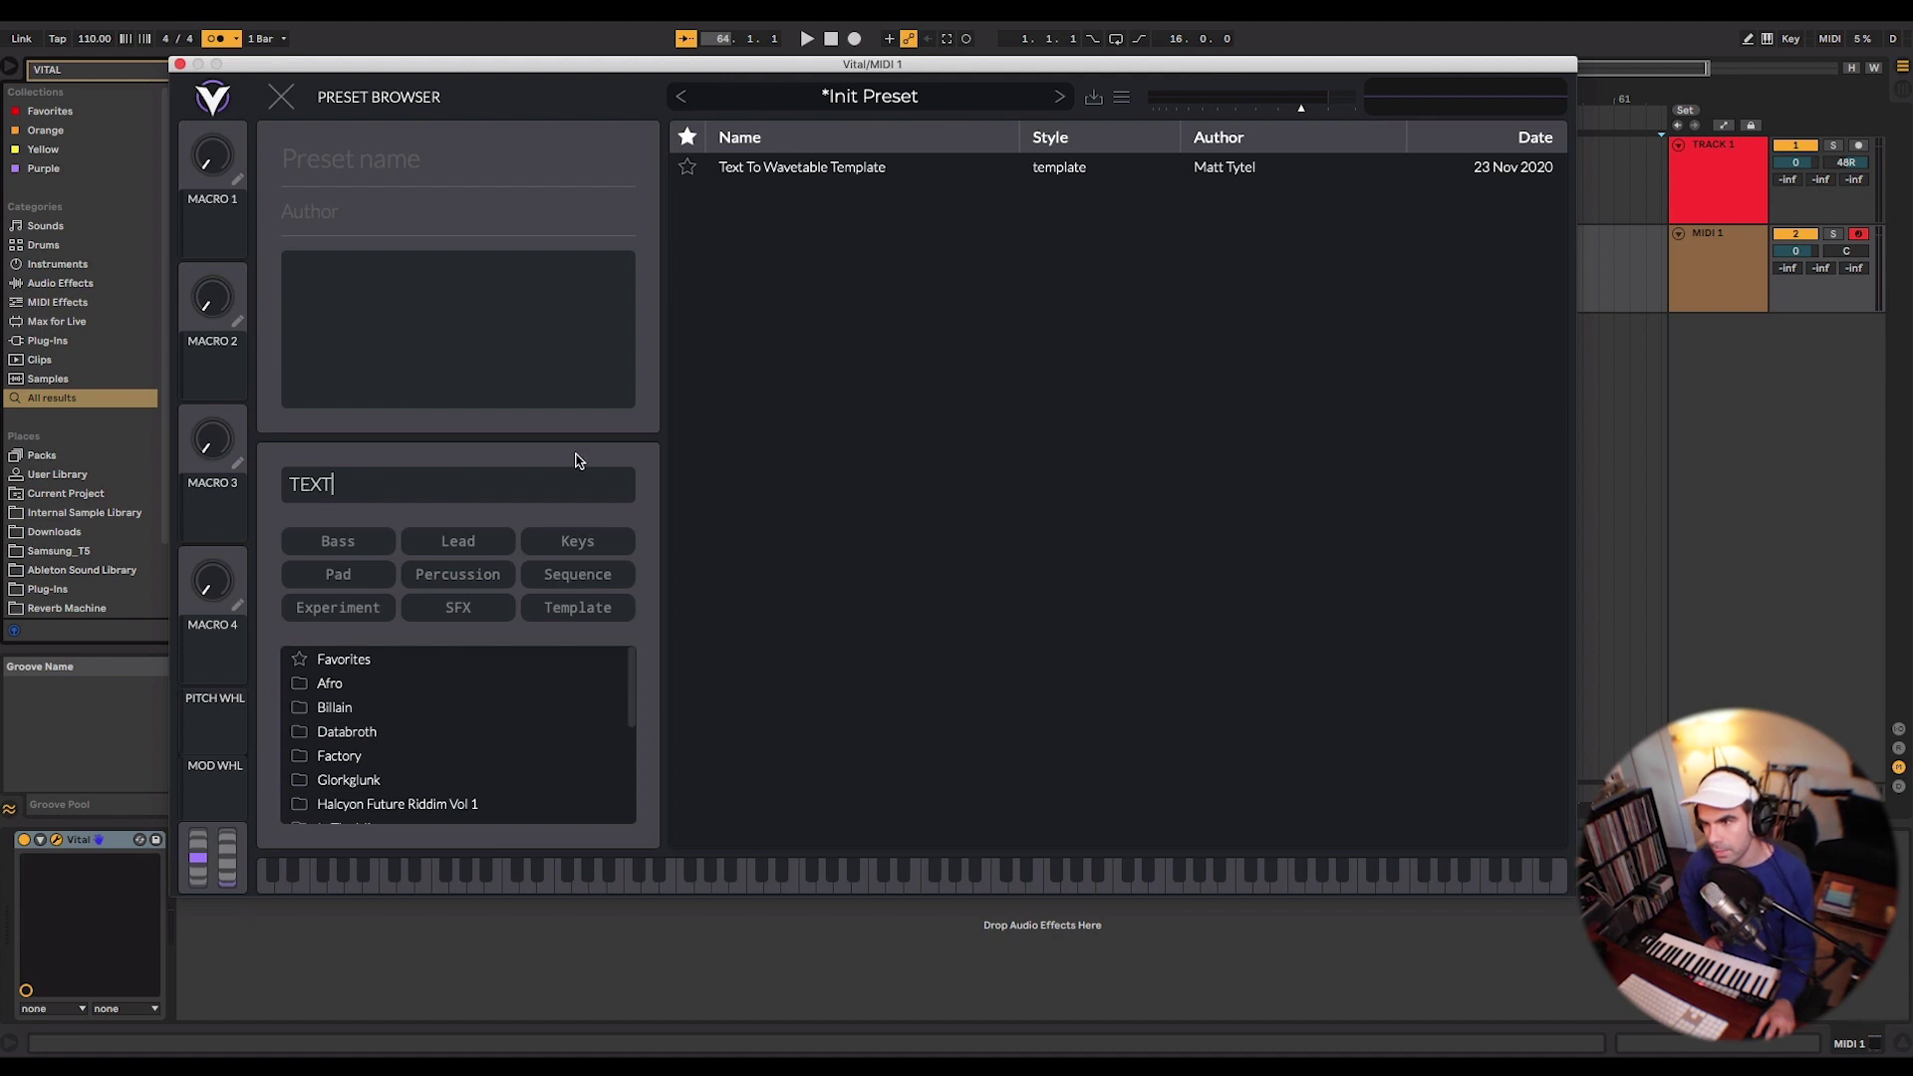
left_click(800, 171)
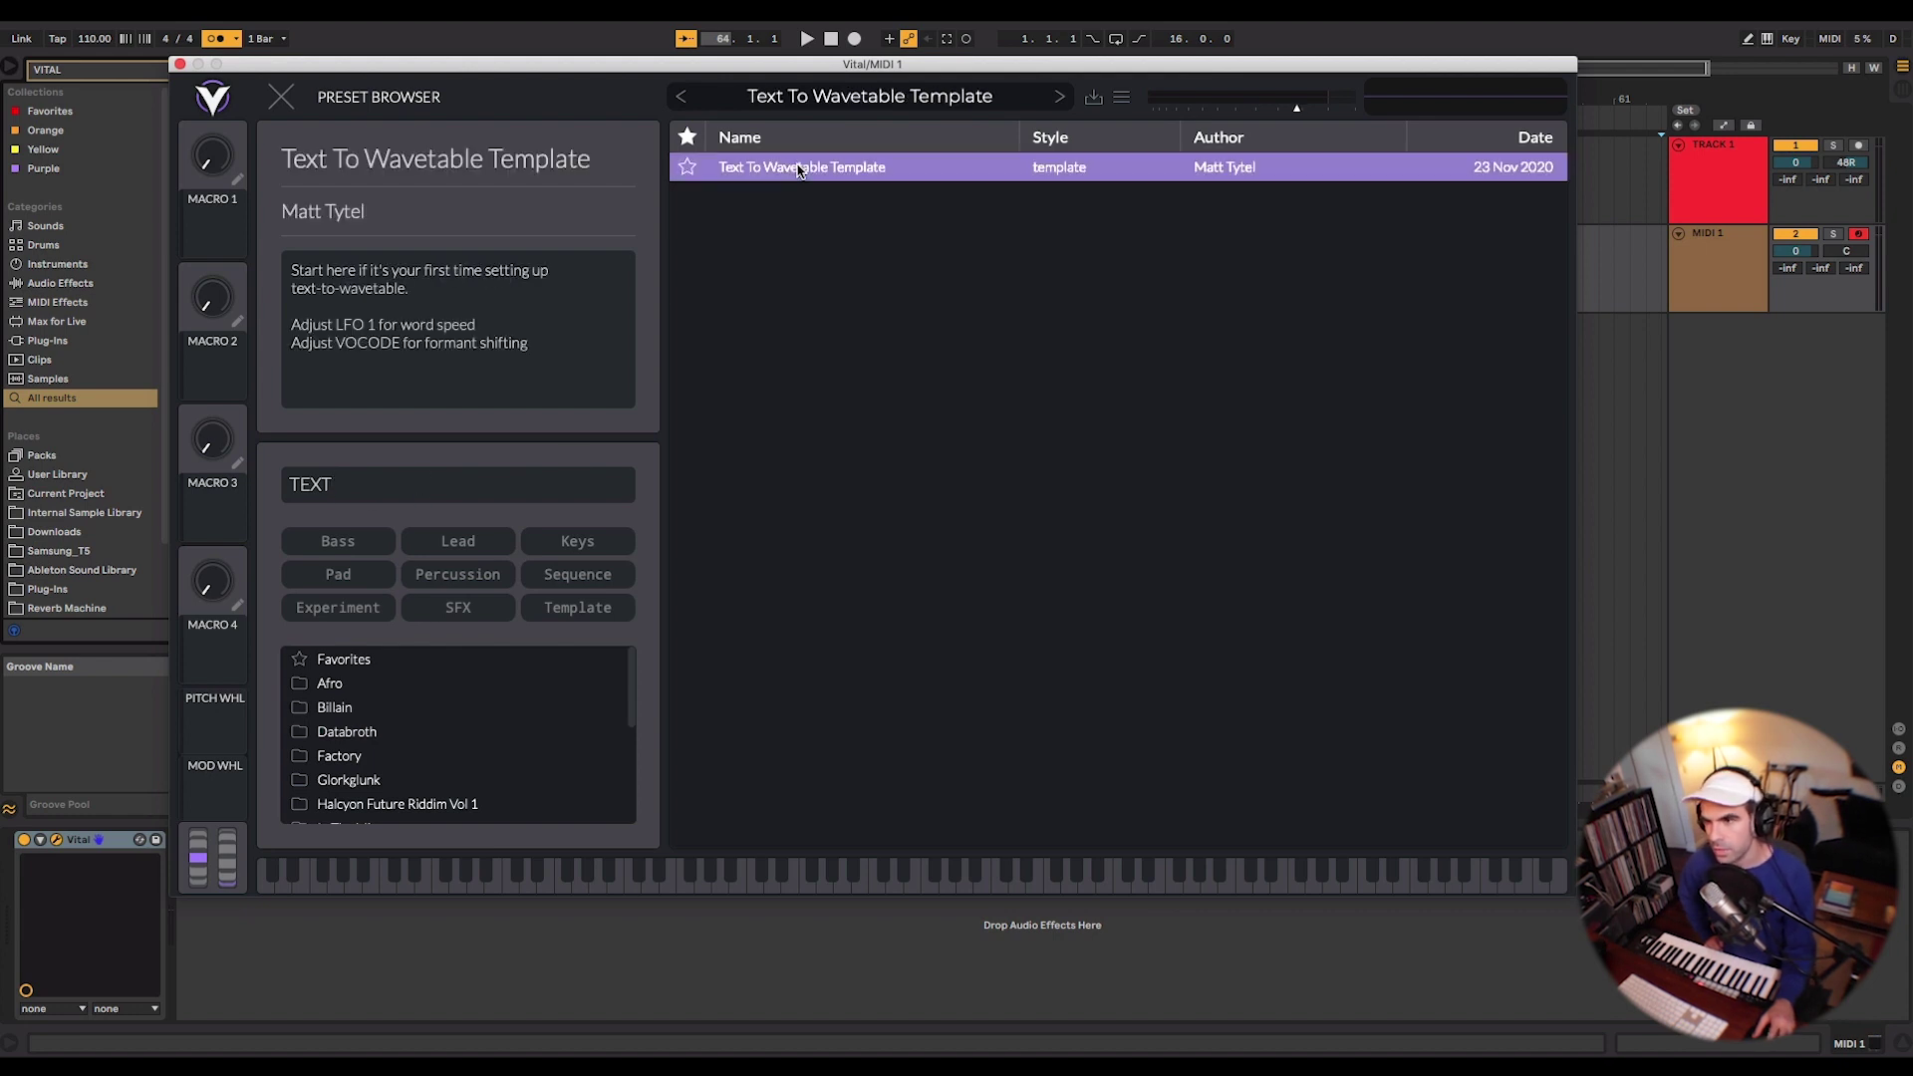
left_click(280, 98)
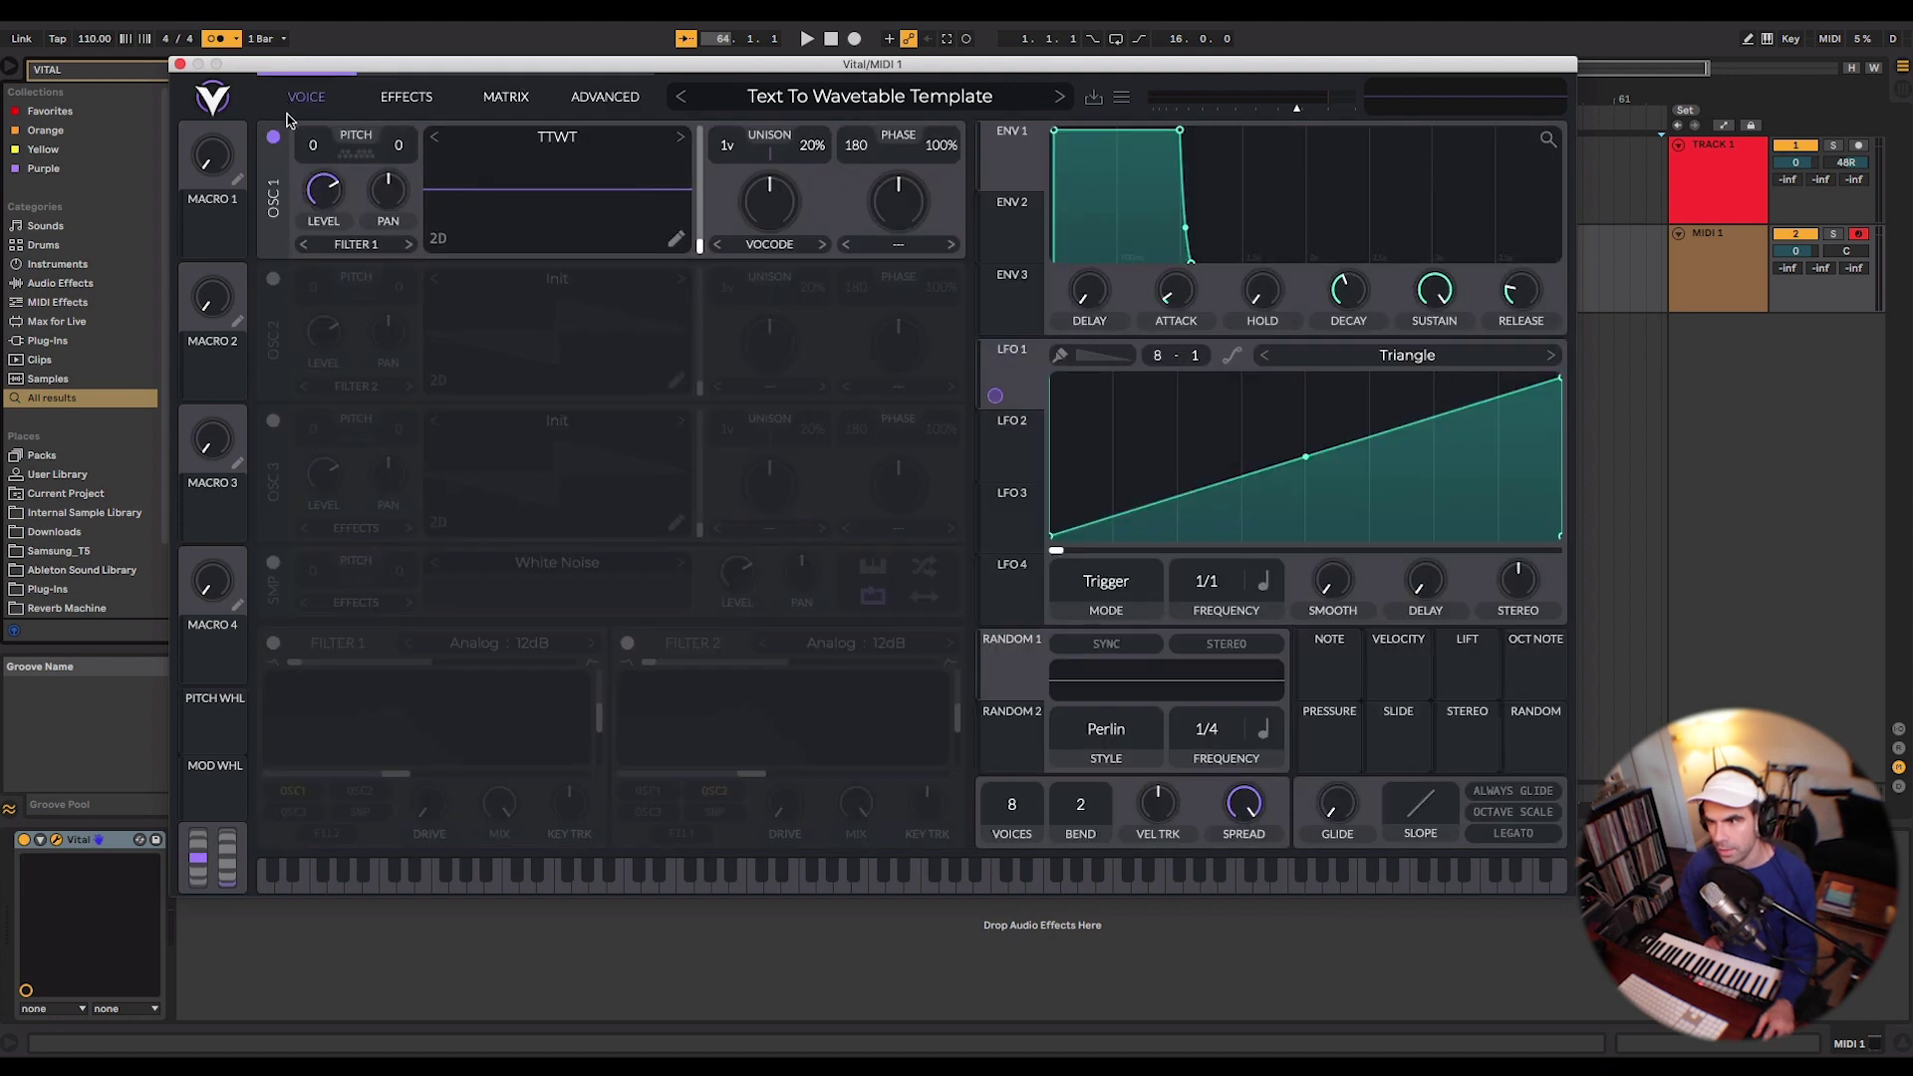
Reopen the browser, search 'TEXT' again, and close it.
left_click(870, 96)
left_click(358, 485)
type("TEXT")
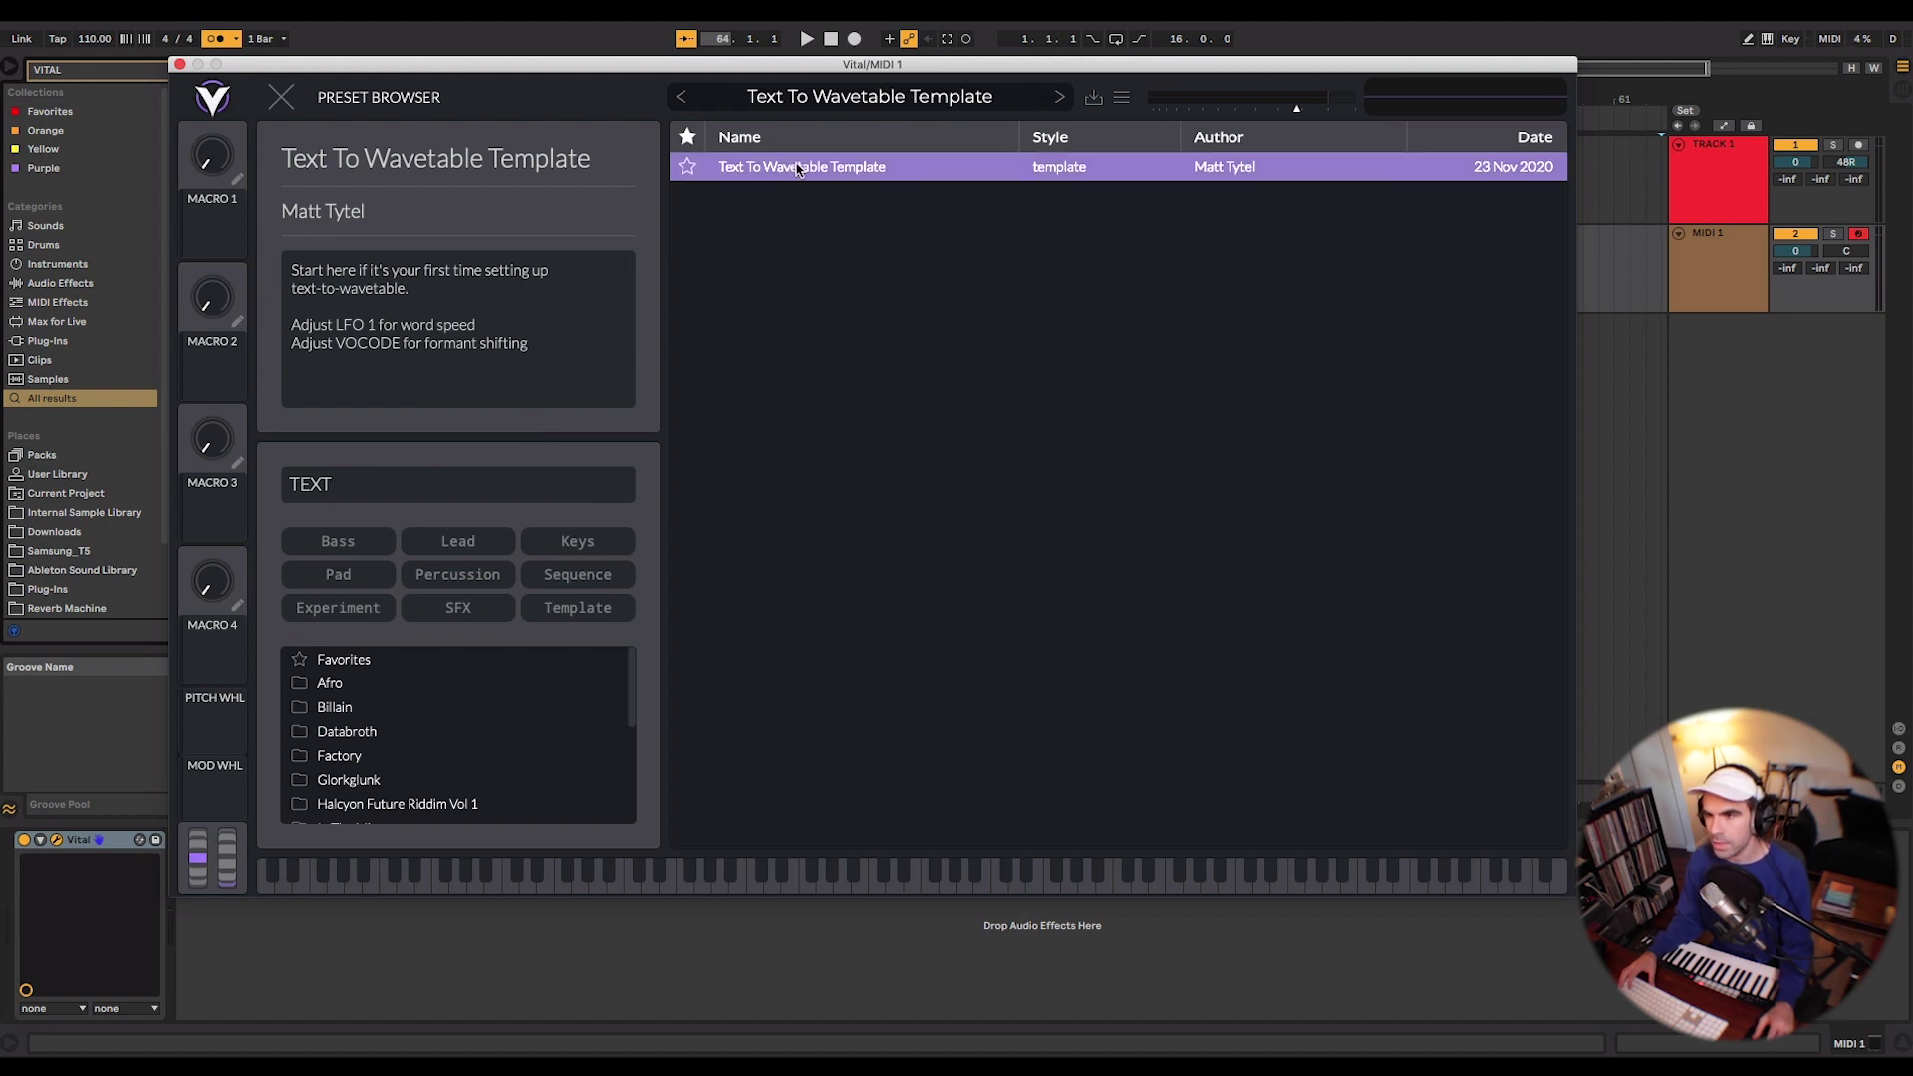
left_click(288, 101)
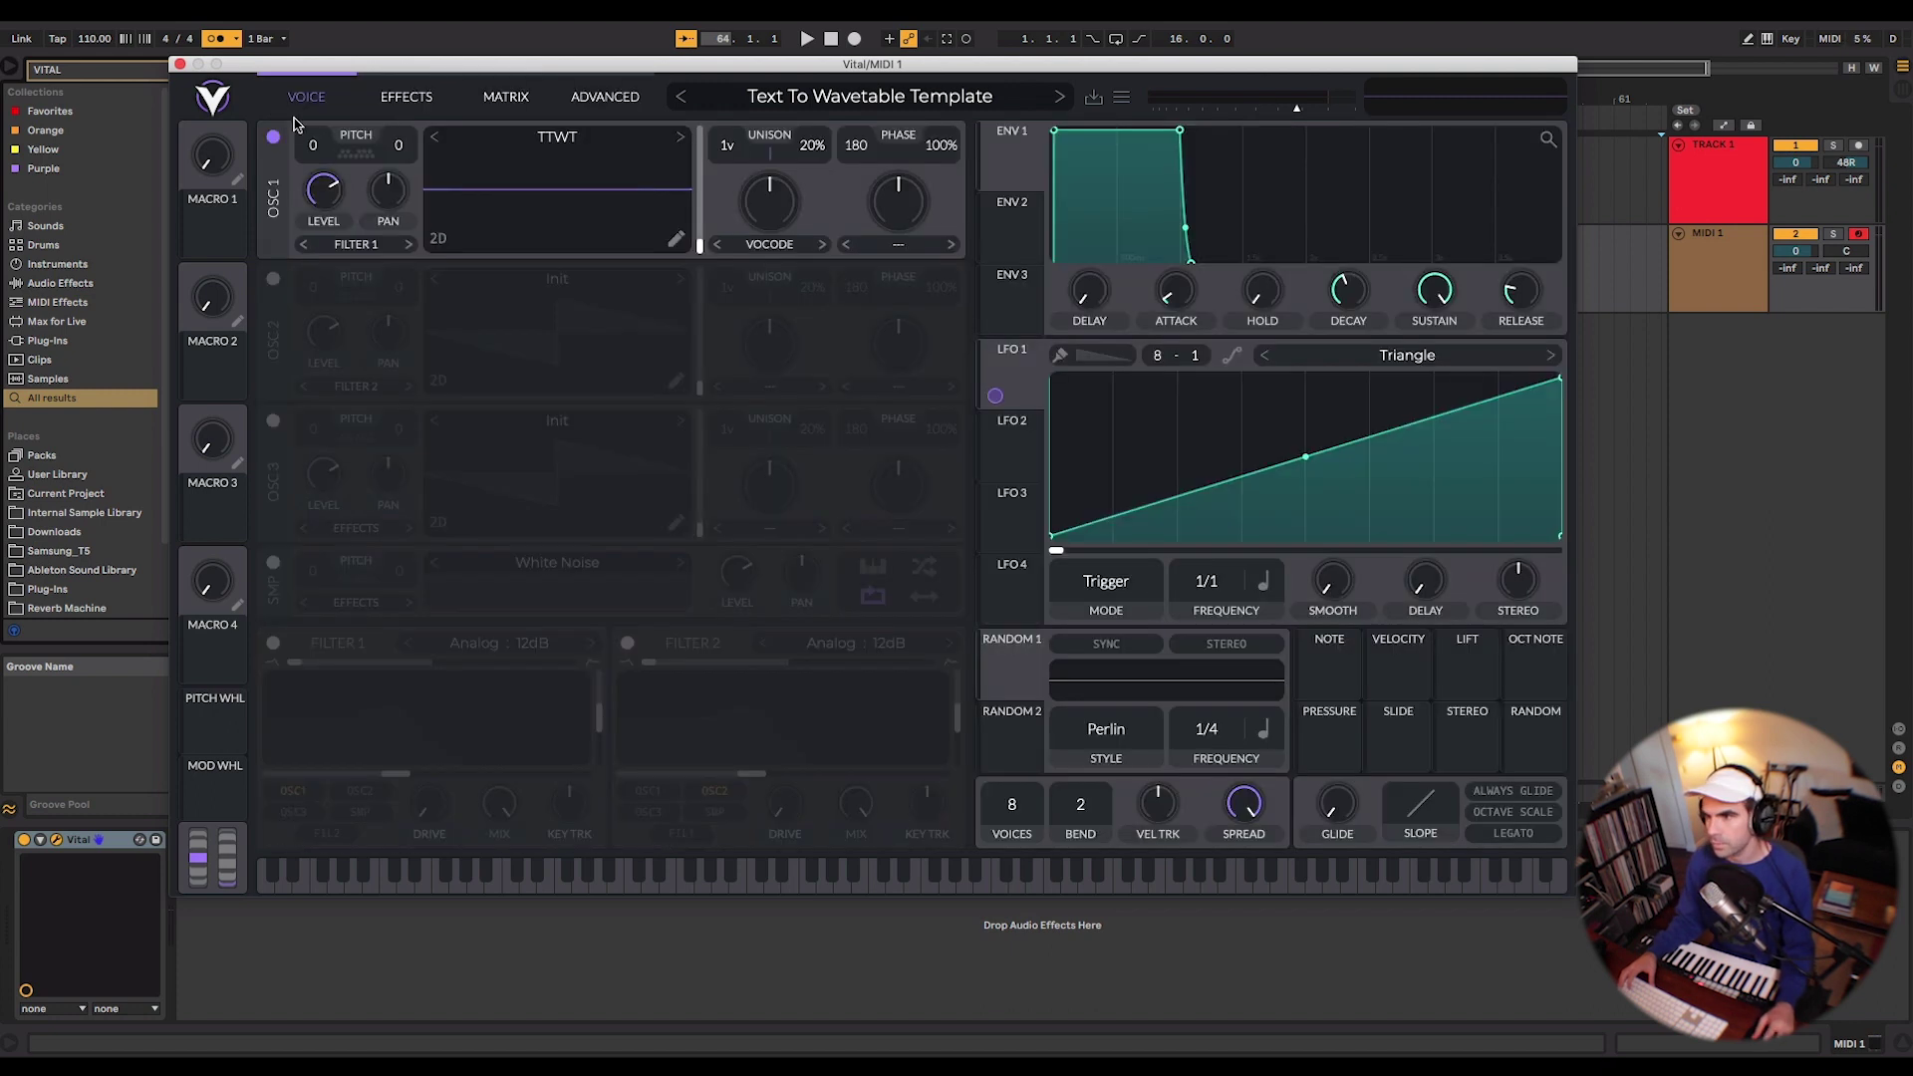
Use Text to Wavetable on oscillator 1 with the word 'HELLO' in English (US).
left_click(582, 142)
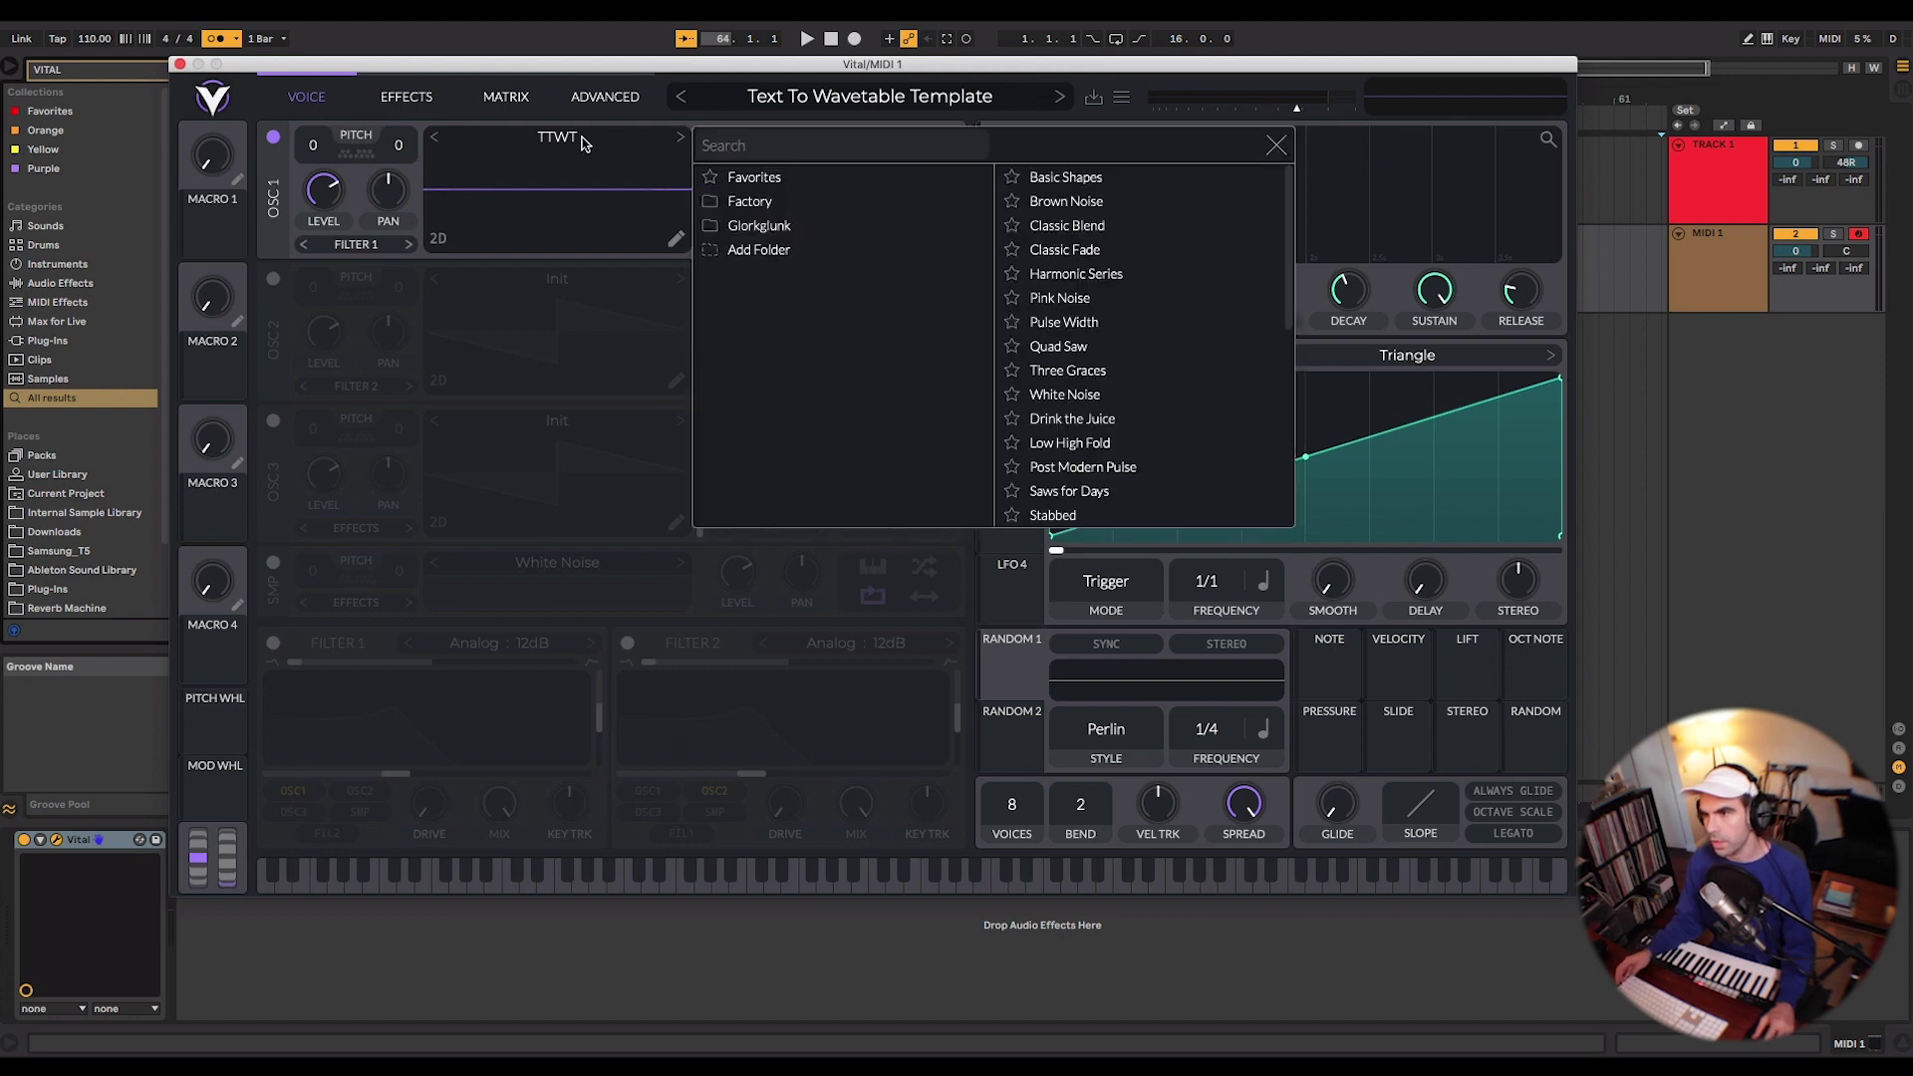
left_click(534, 173)
right_click(549, 191)
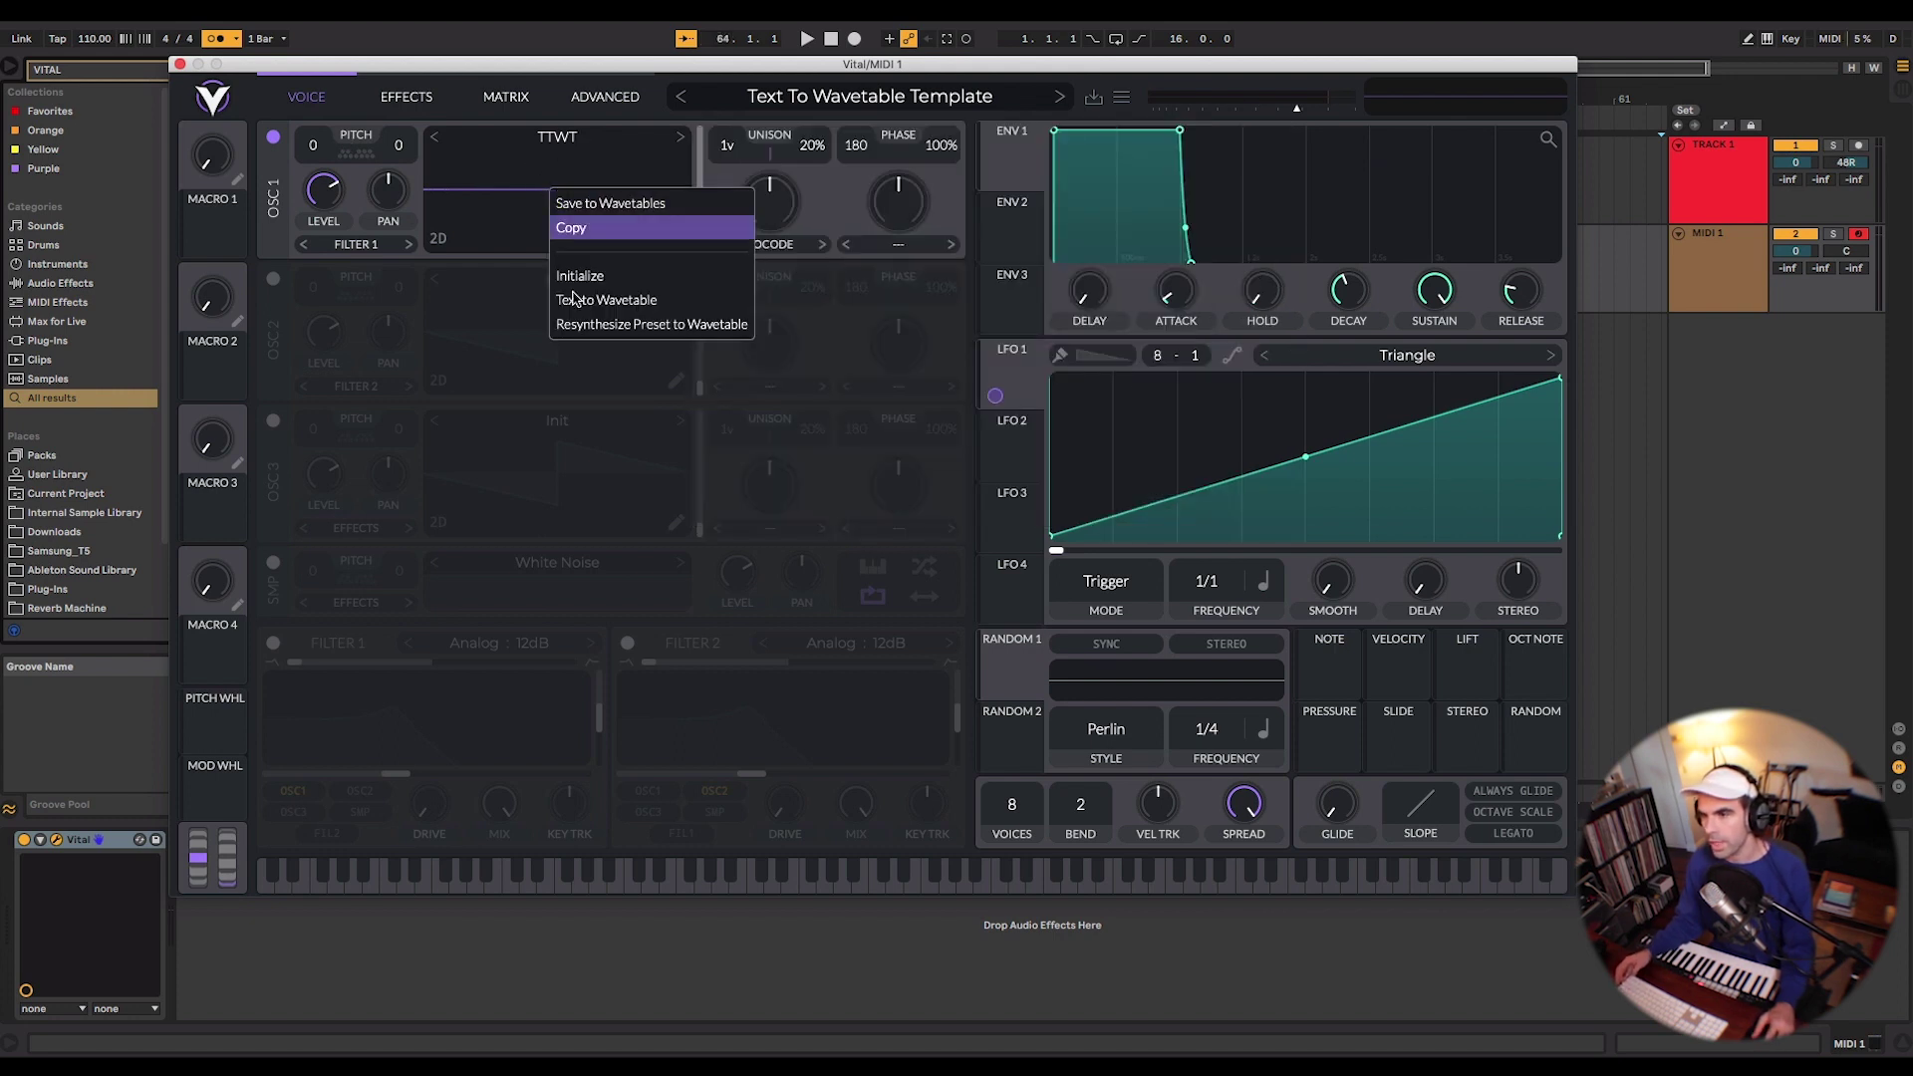
left_click(609, 300)
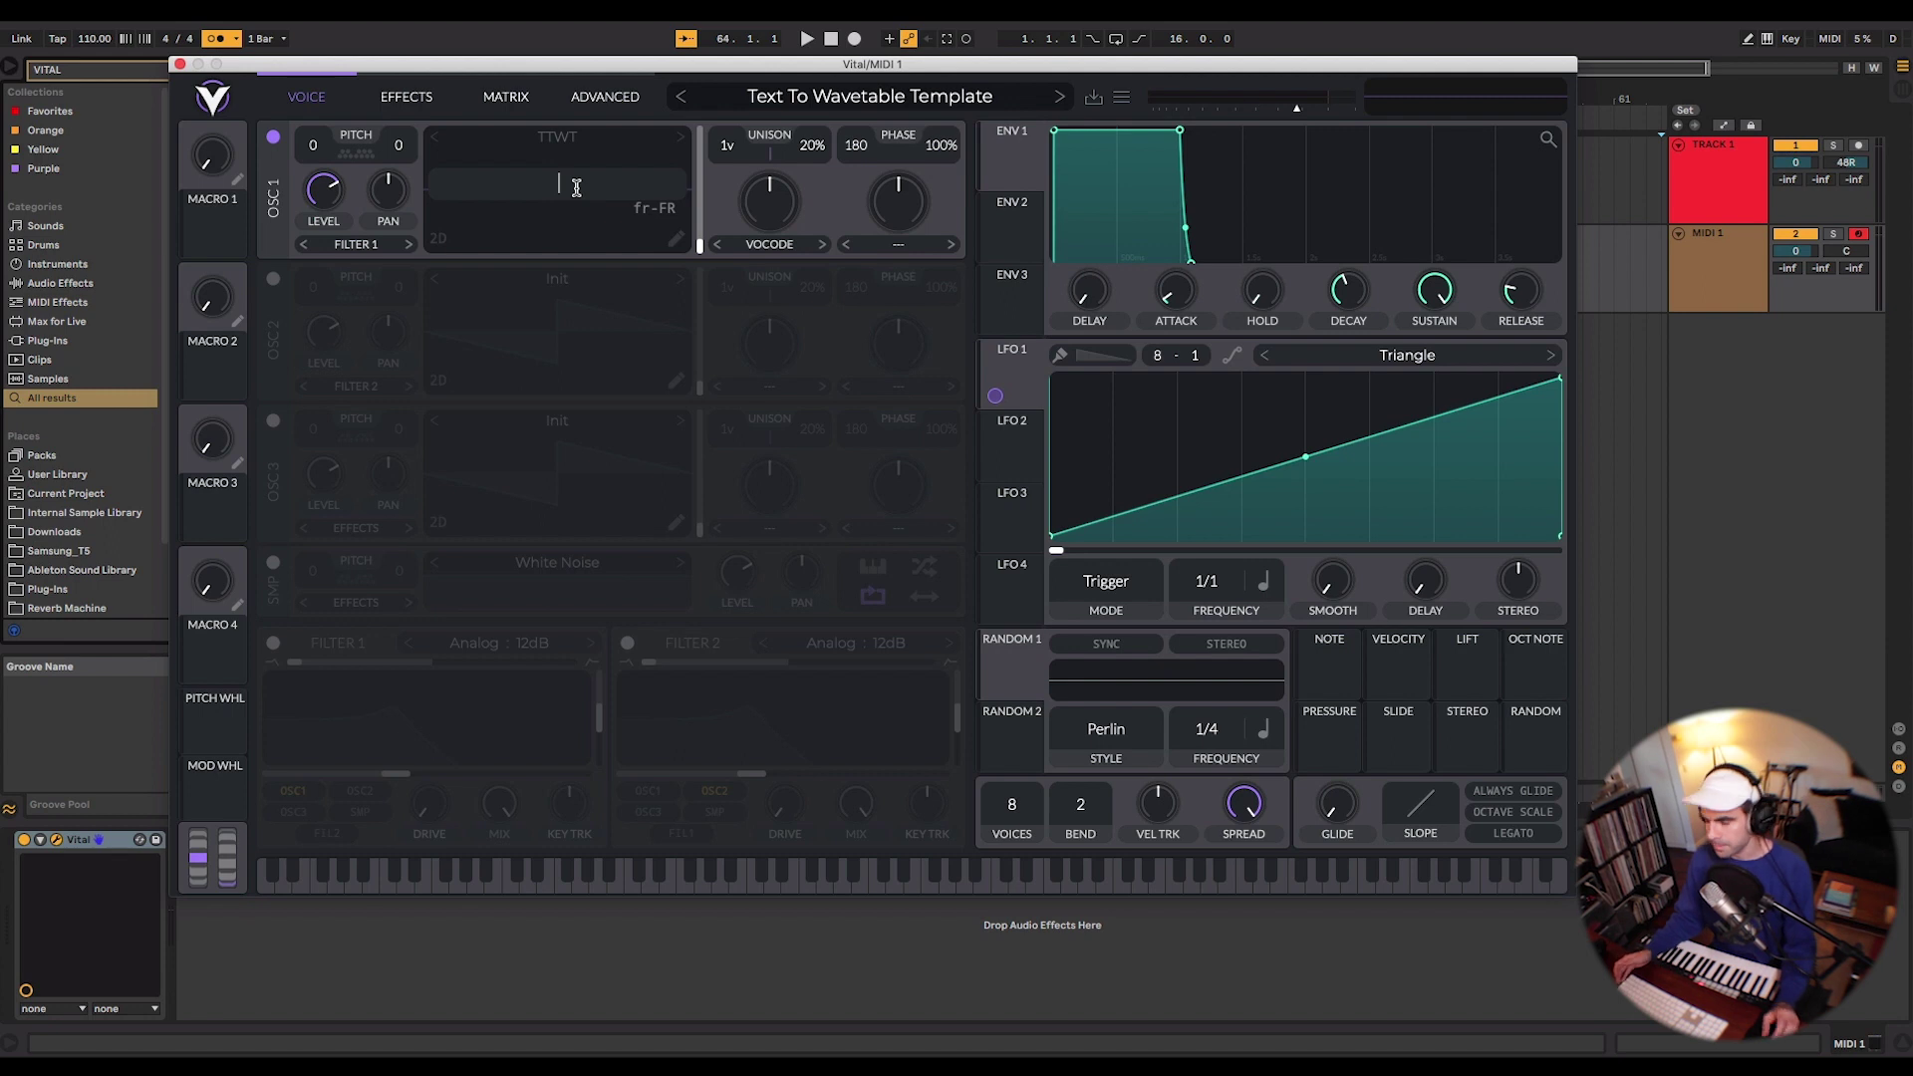
type("HELLO")
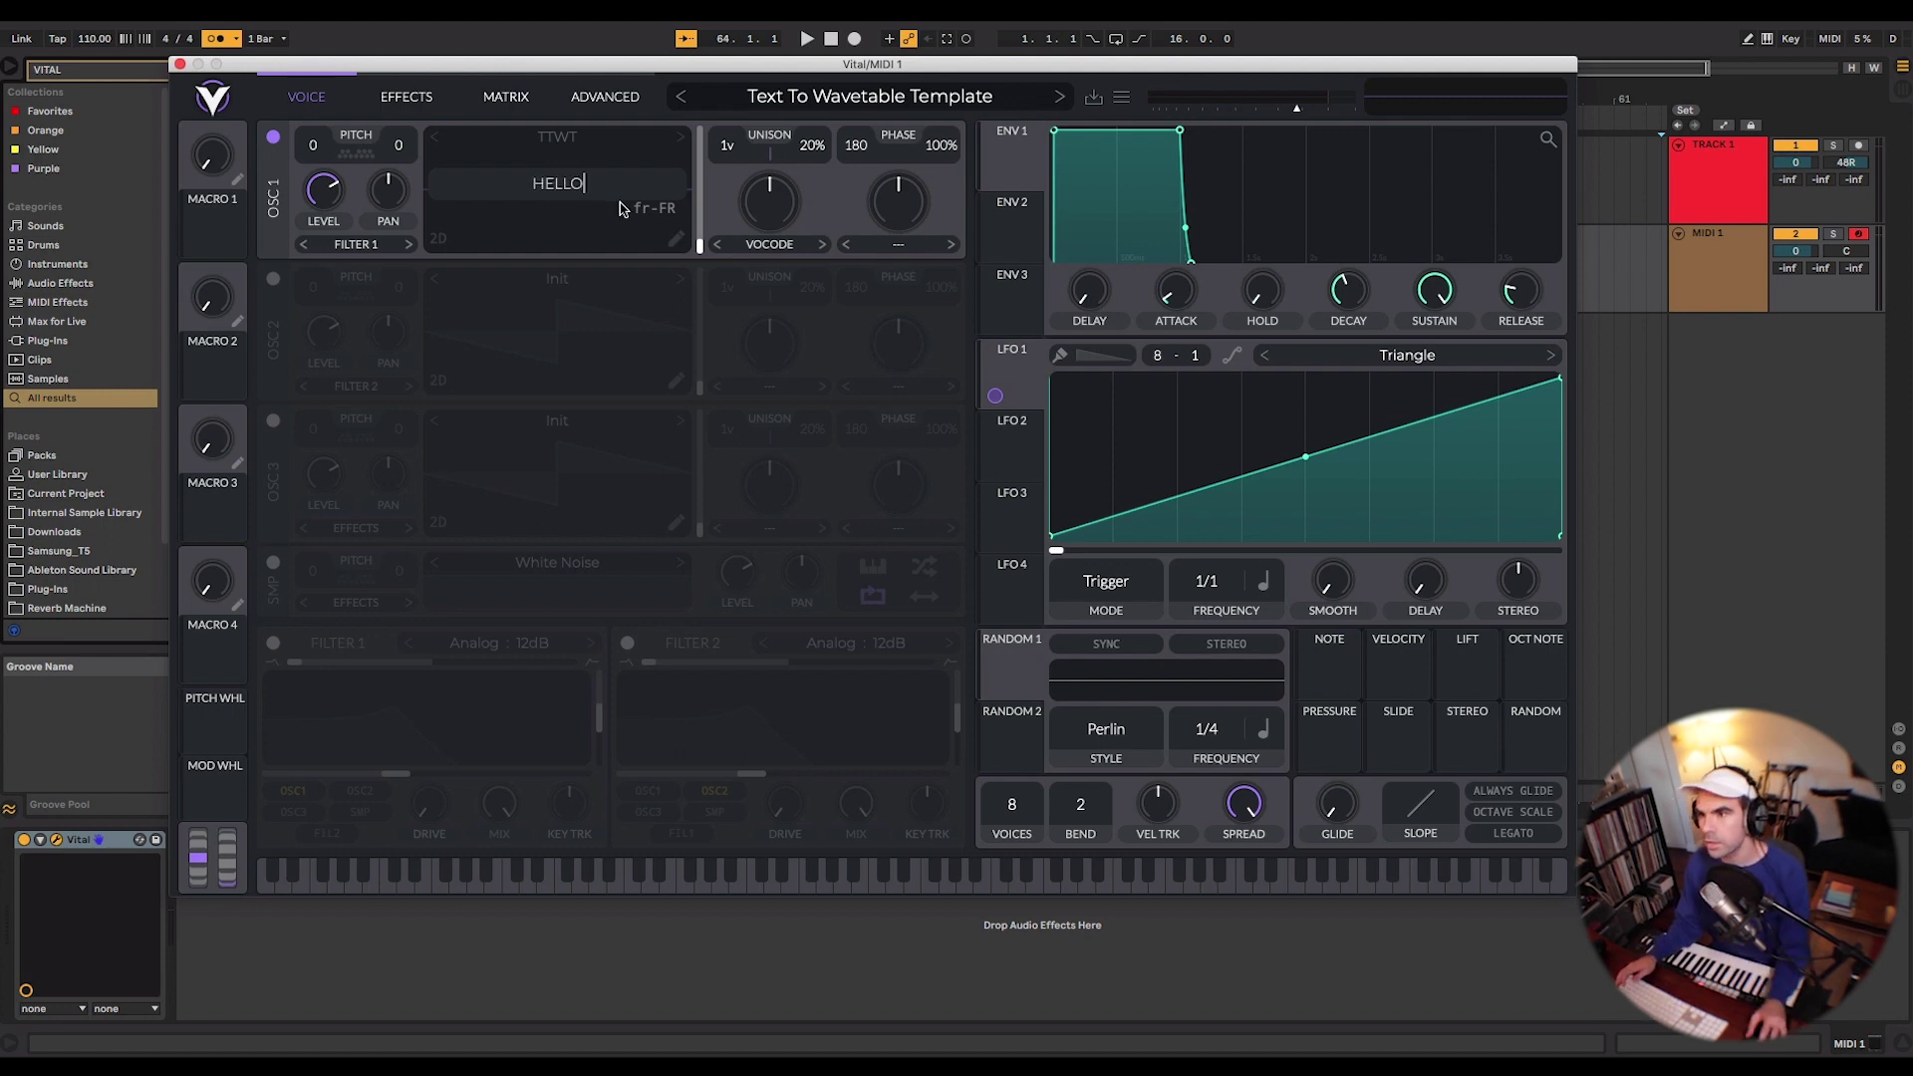
left_click(654, 208)
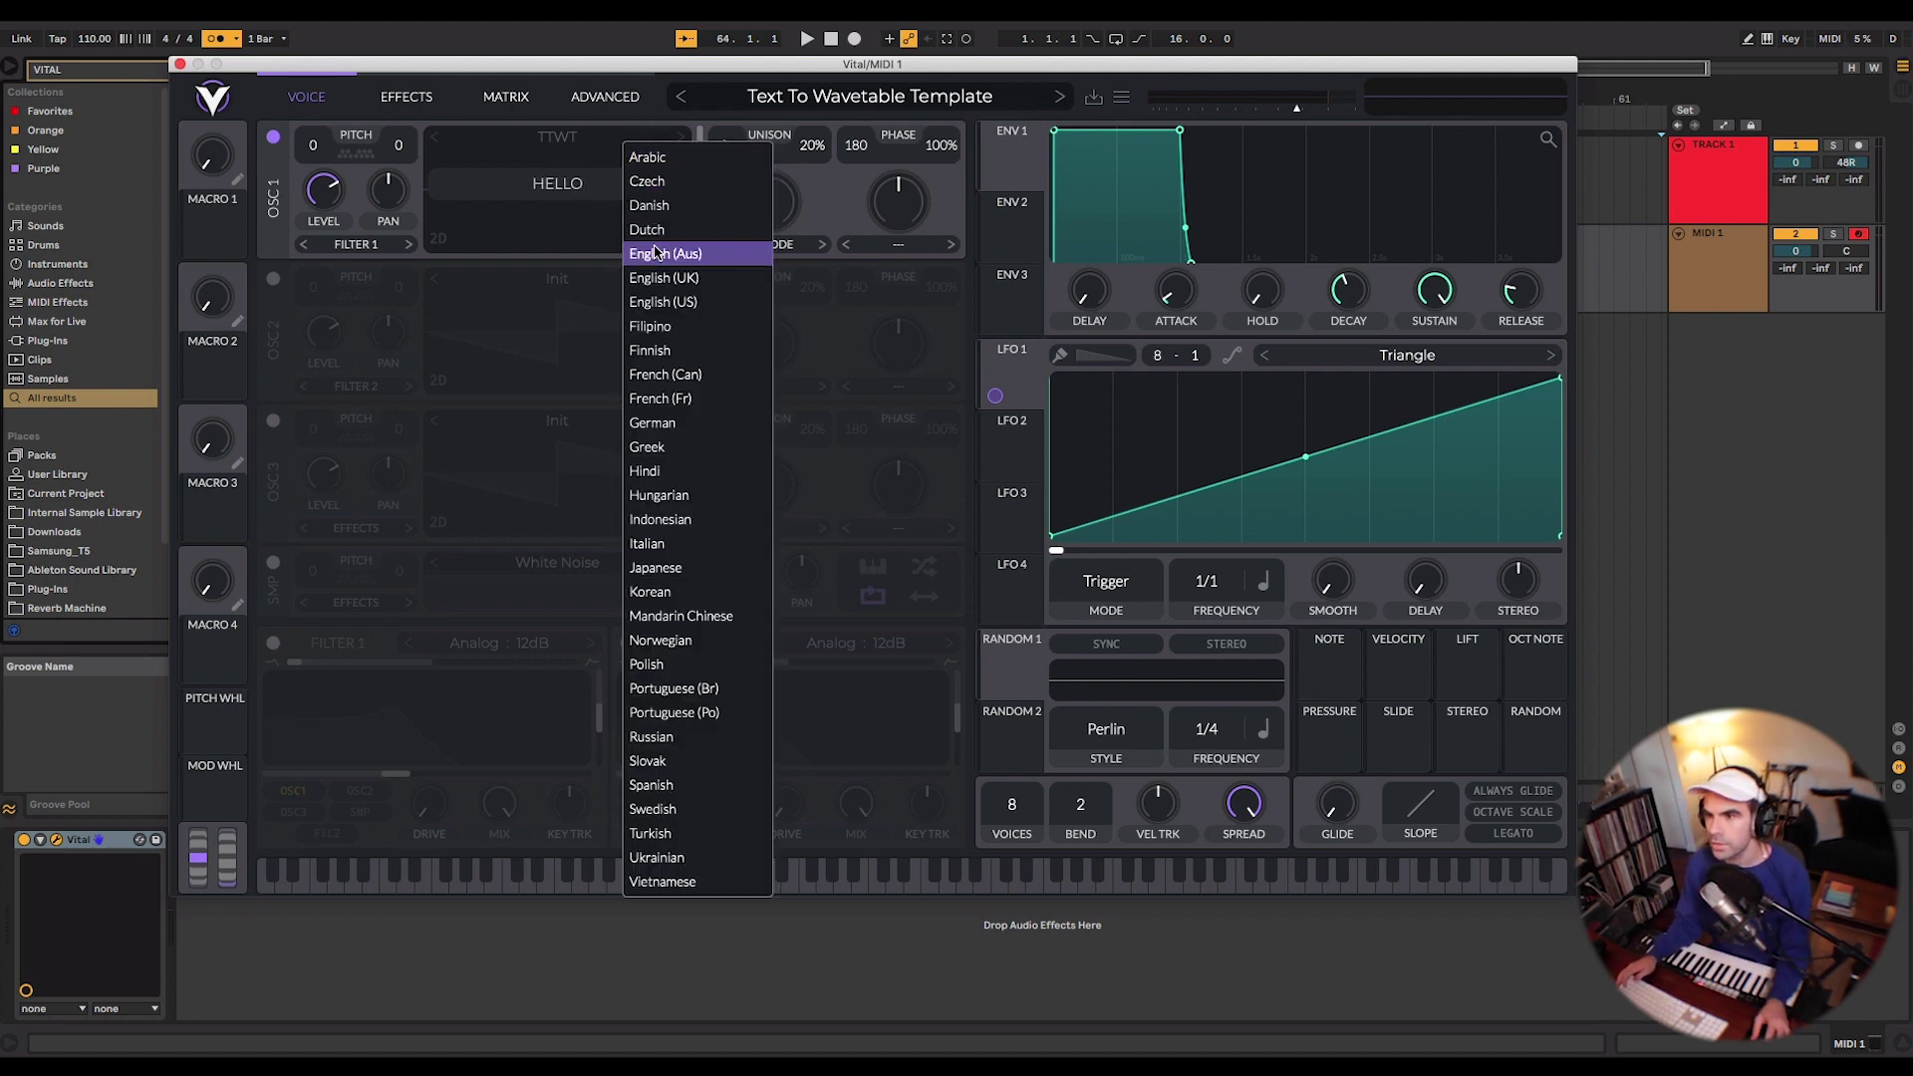
left_click(665, 302)
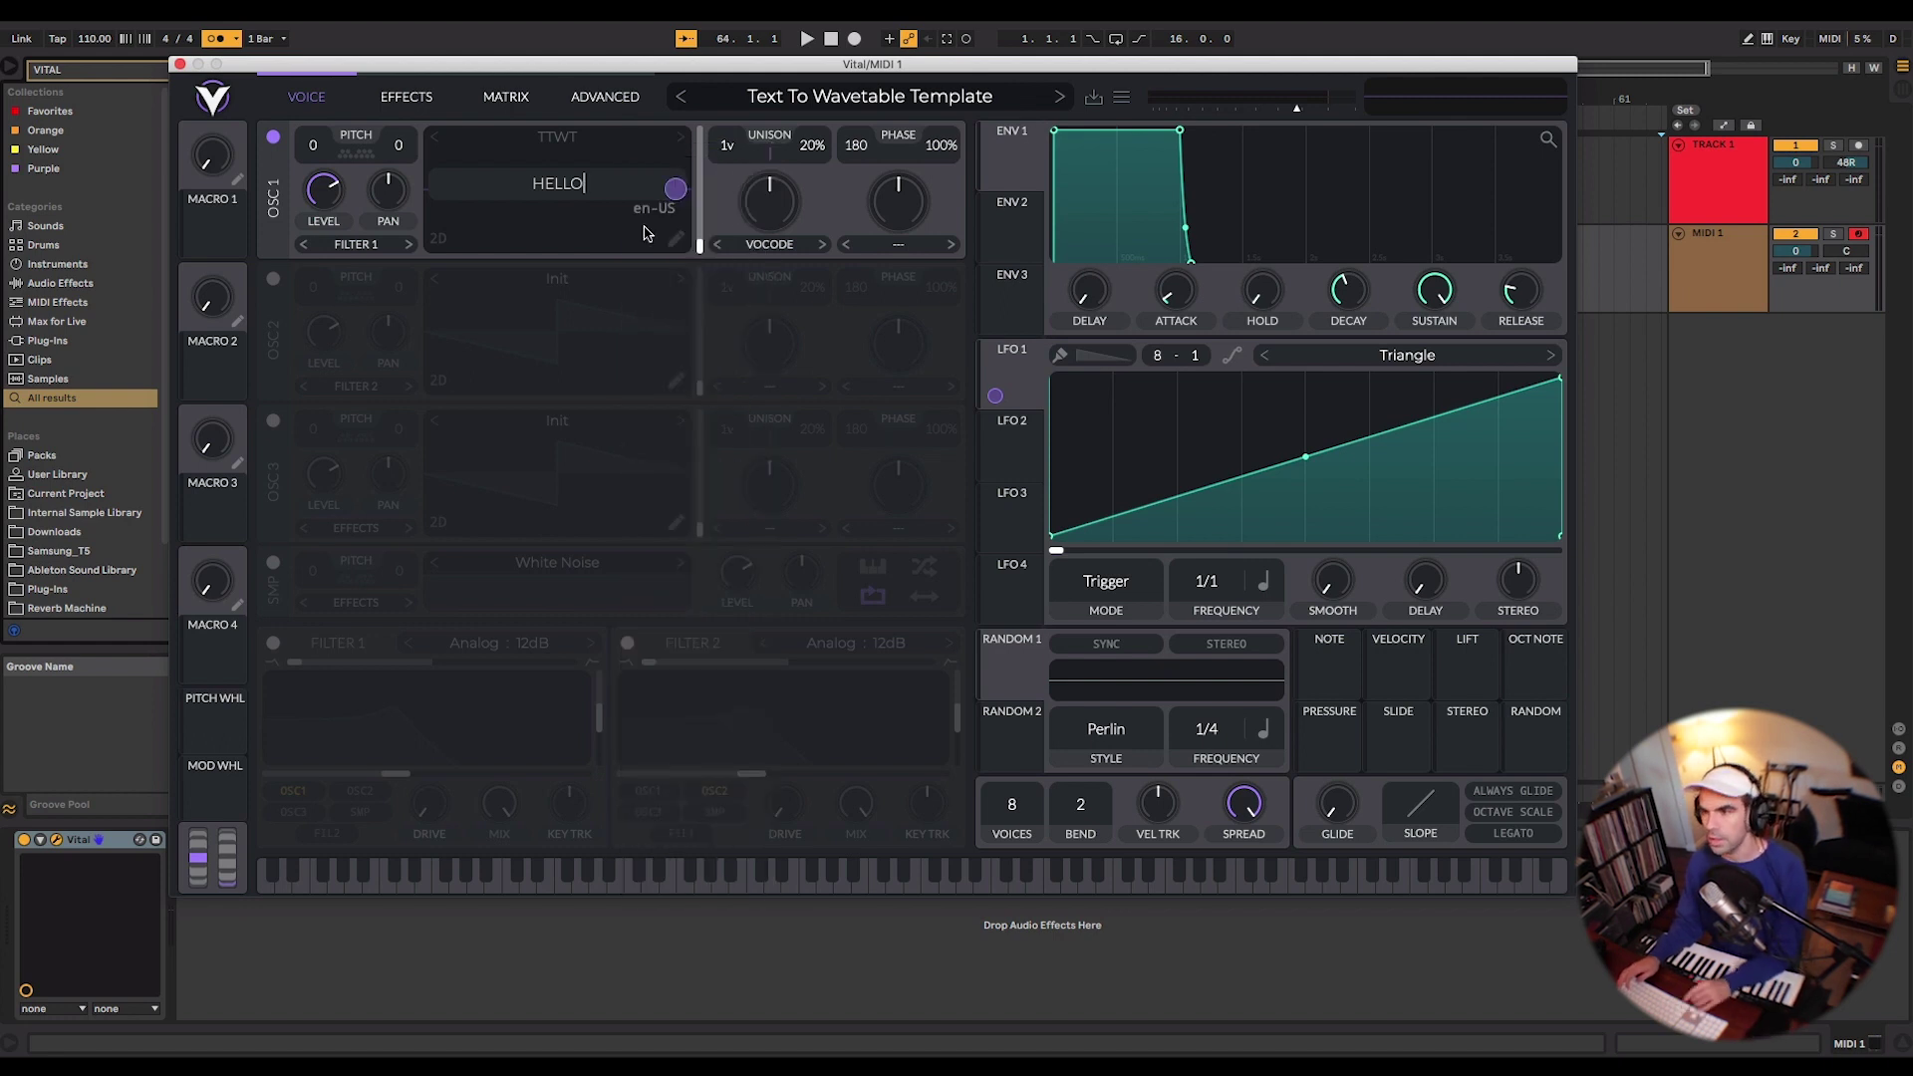
key("Return")
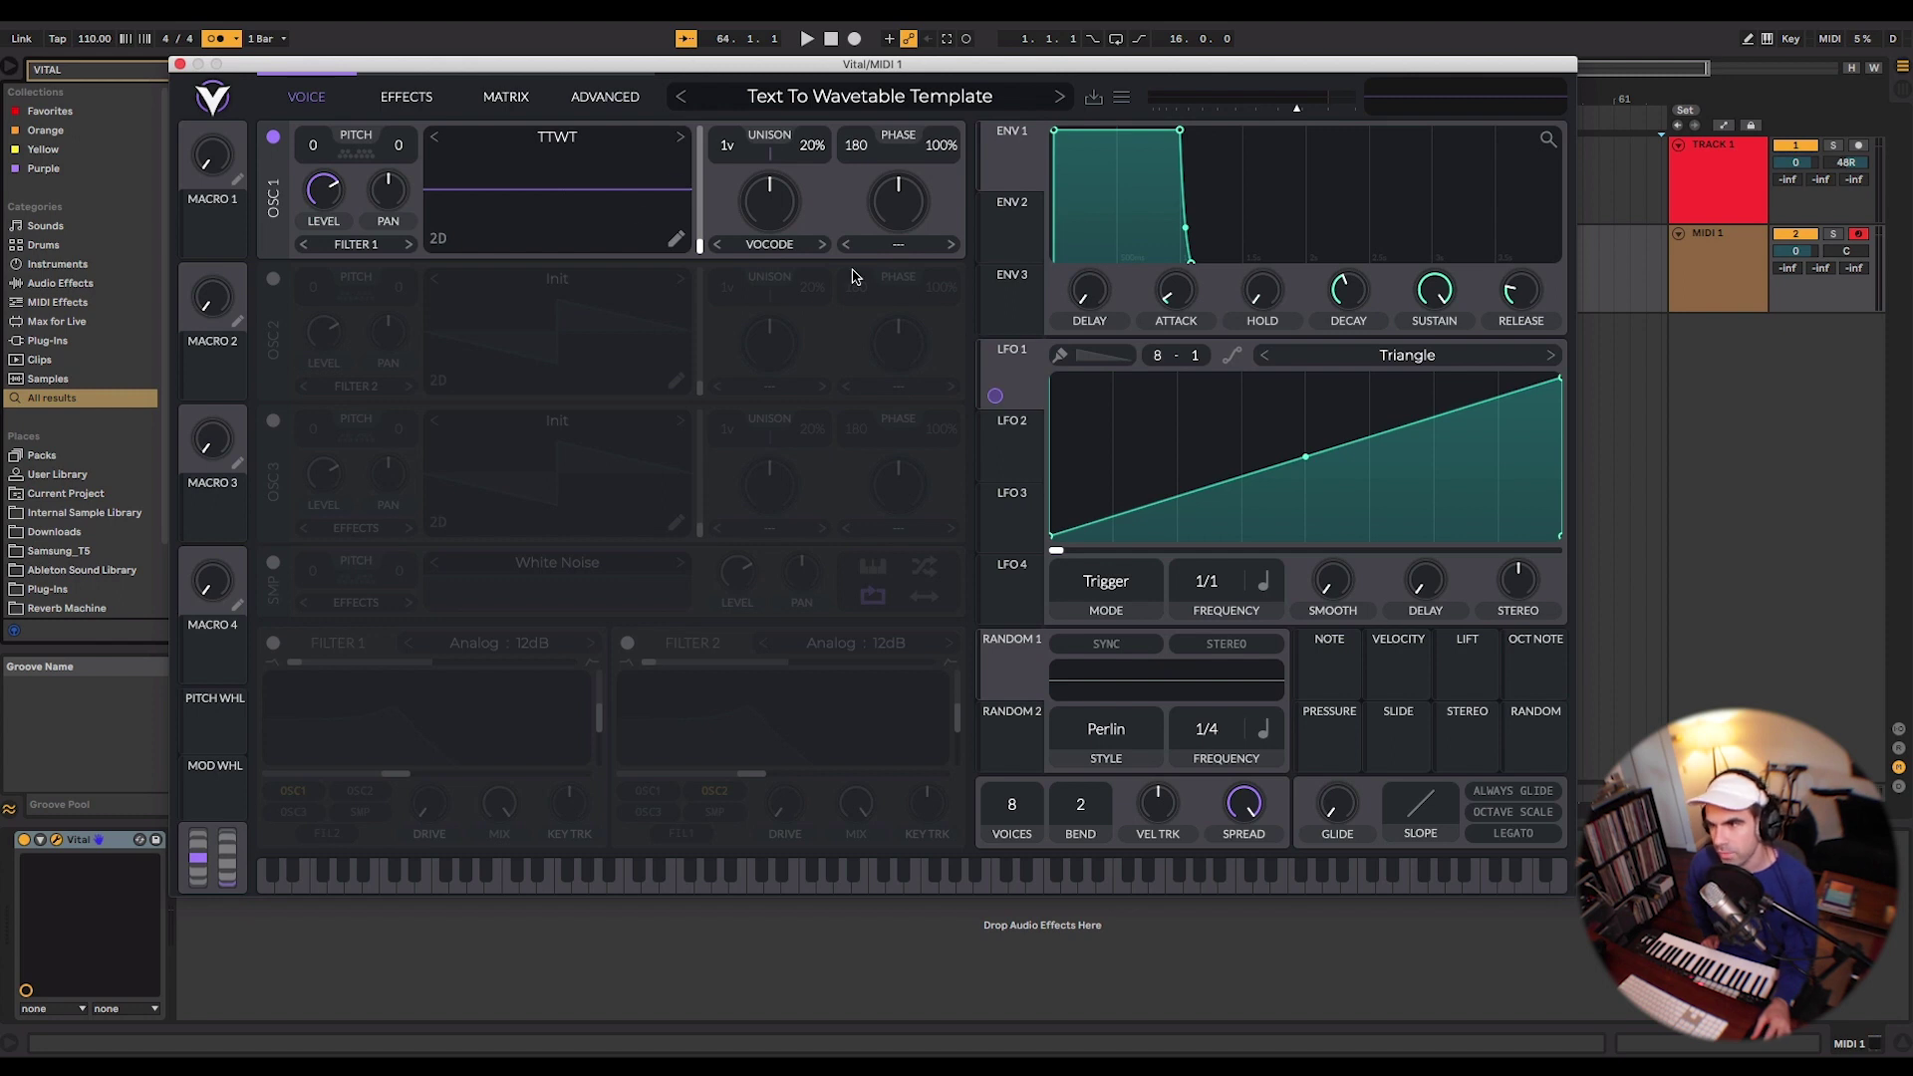
Glance at oscillator 1's wavetable list, then open the browser on the Mr Bill folder.
left_click(587, 142)
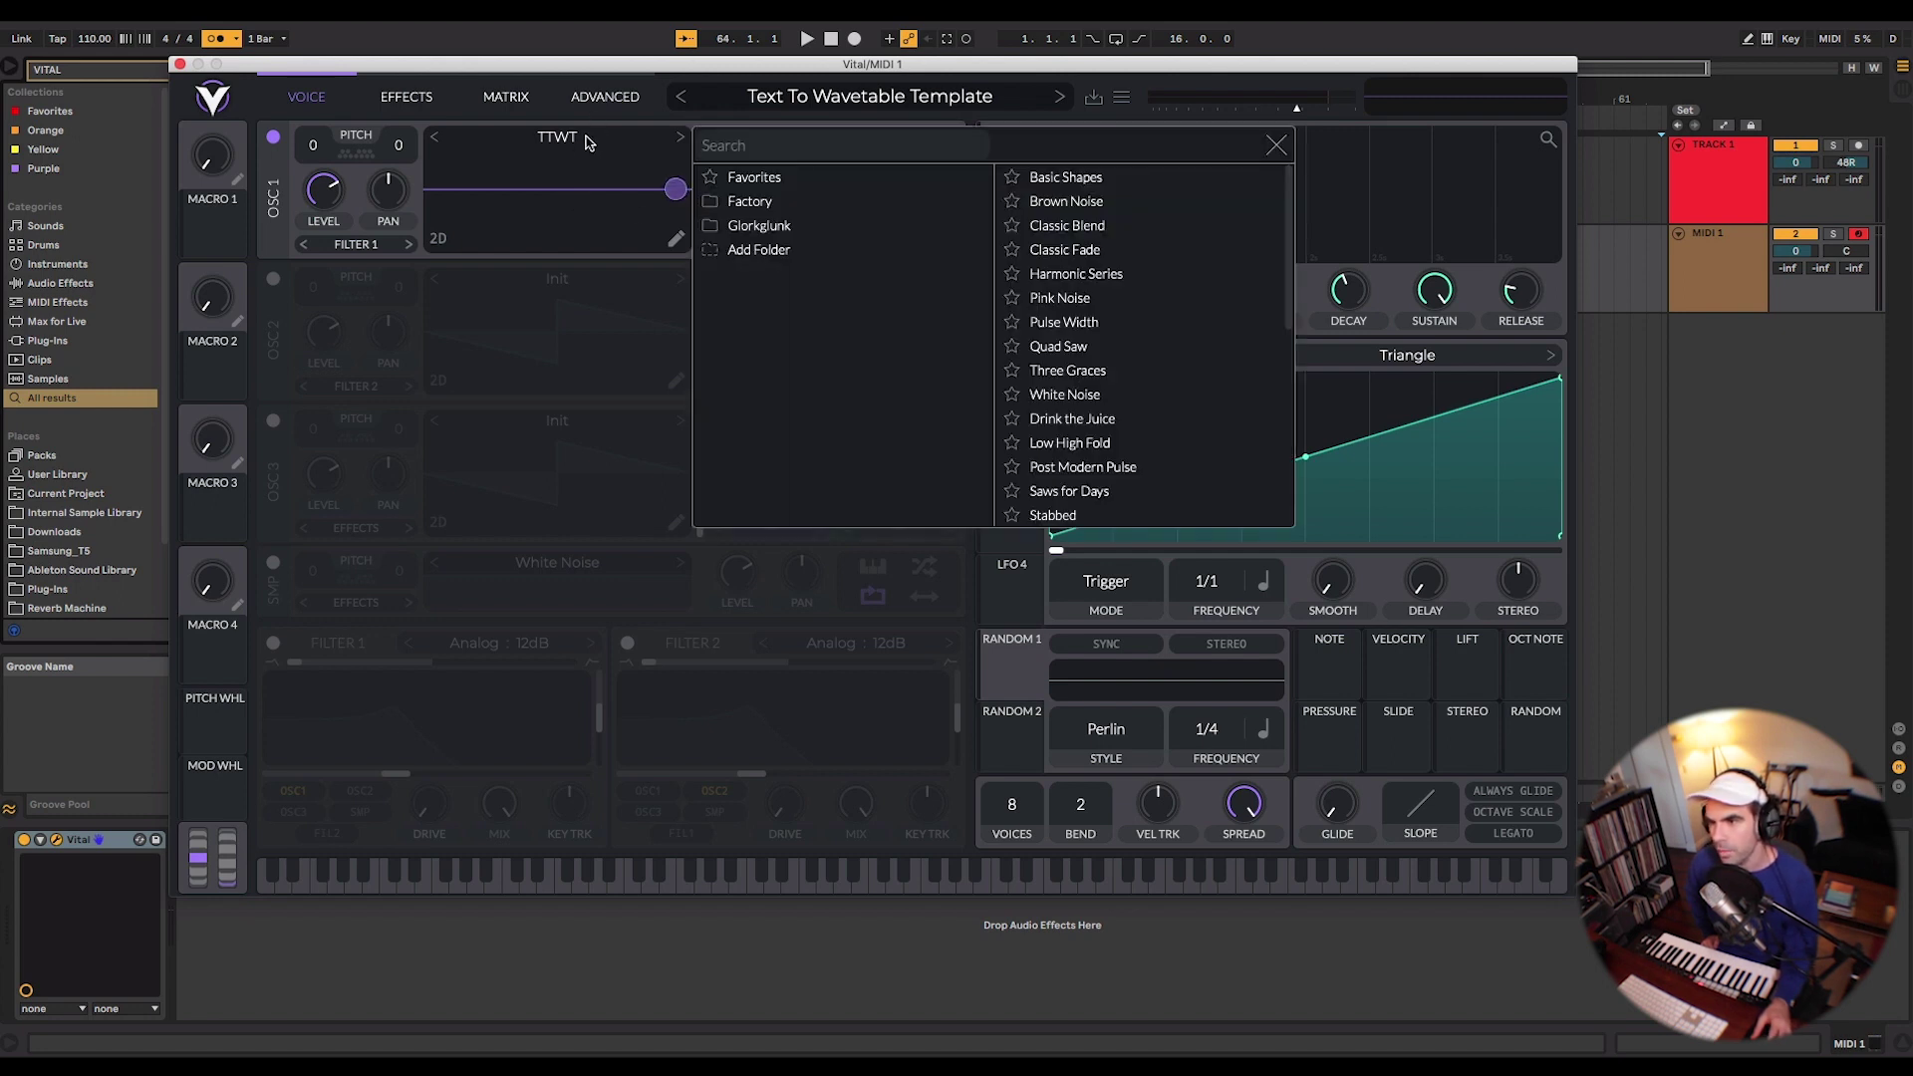
left_click(512, 192)
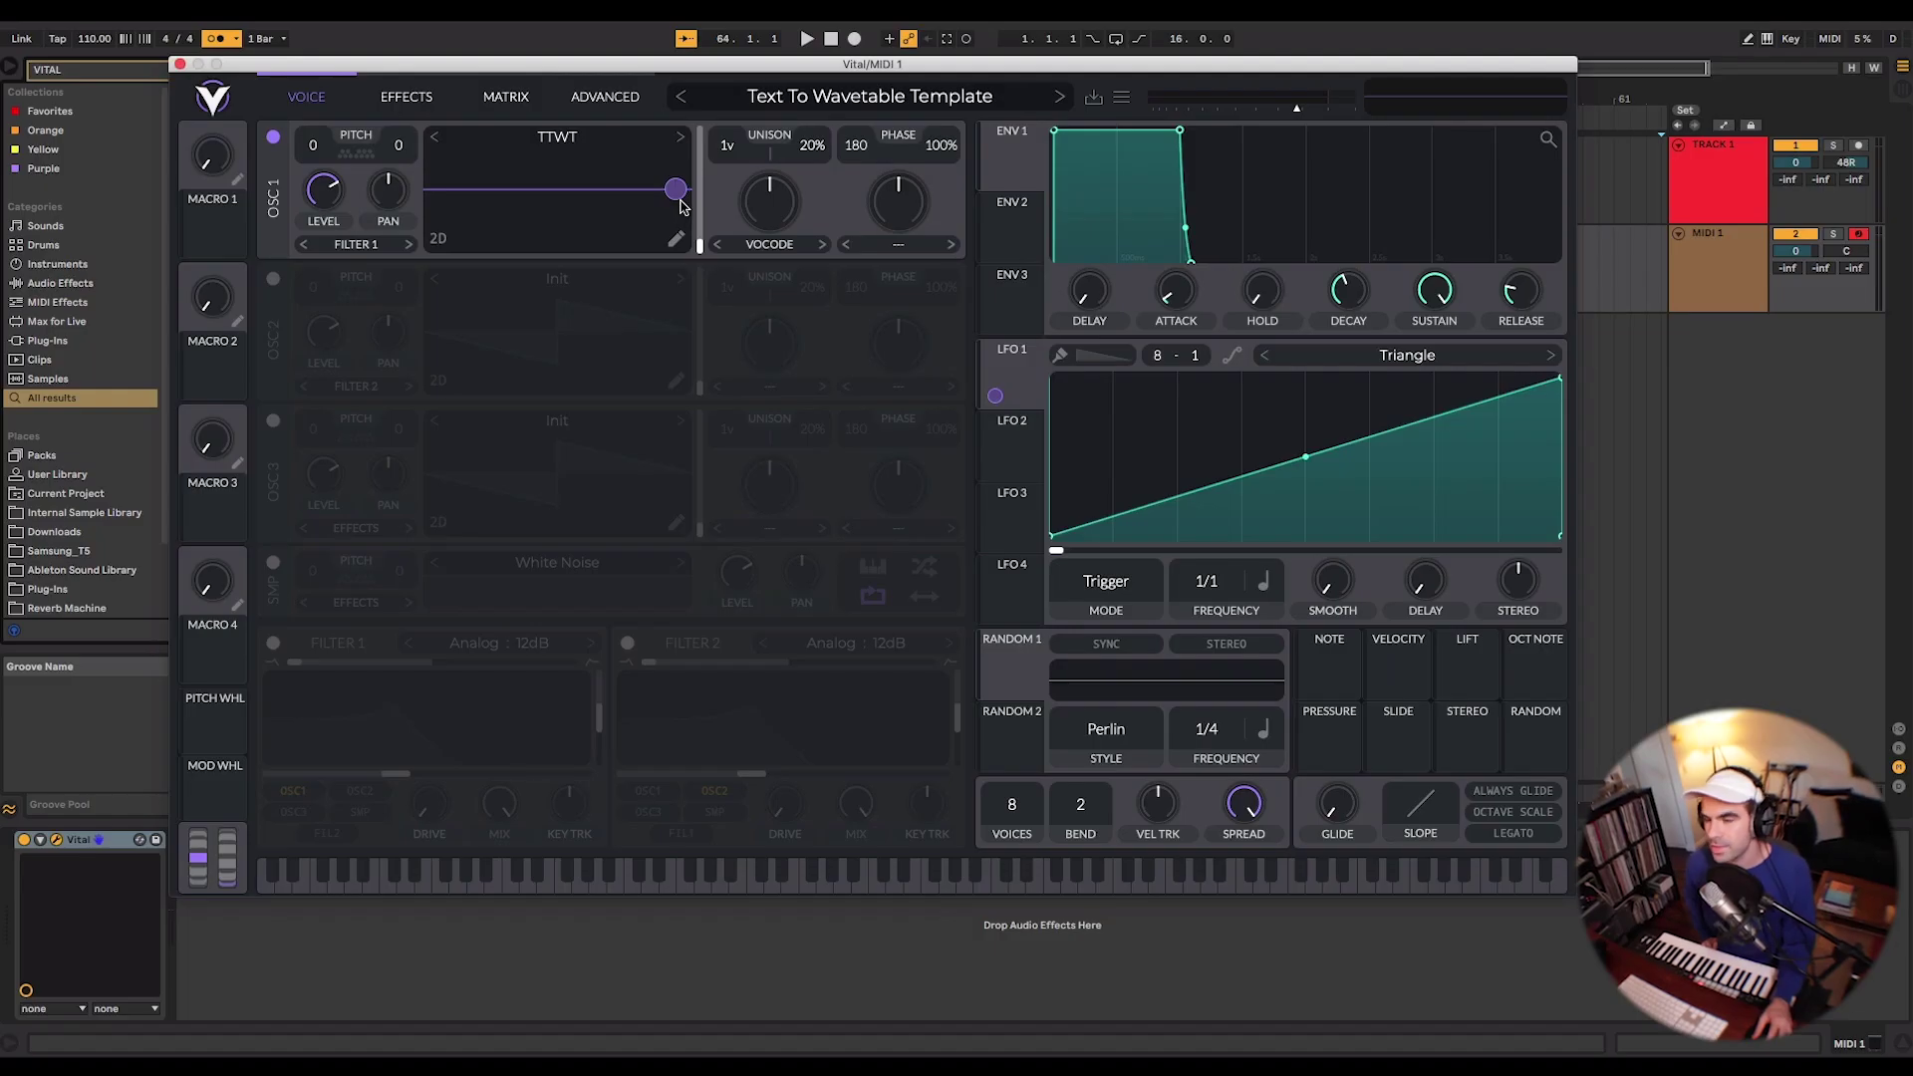
left_click(857, 97)
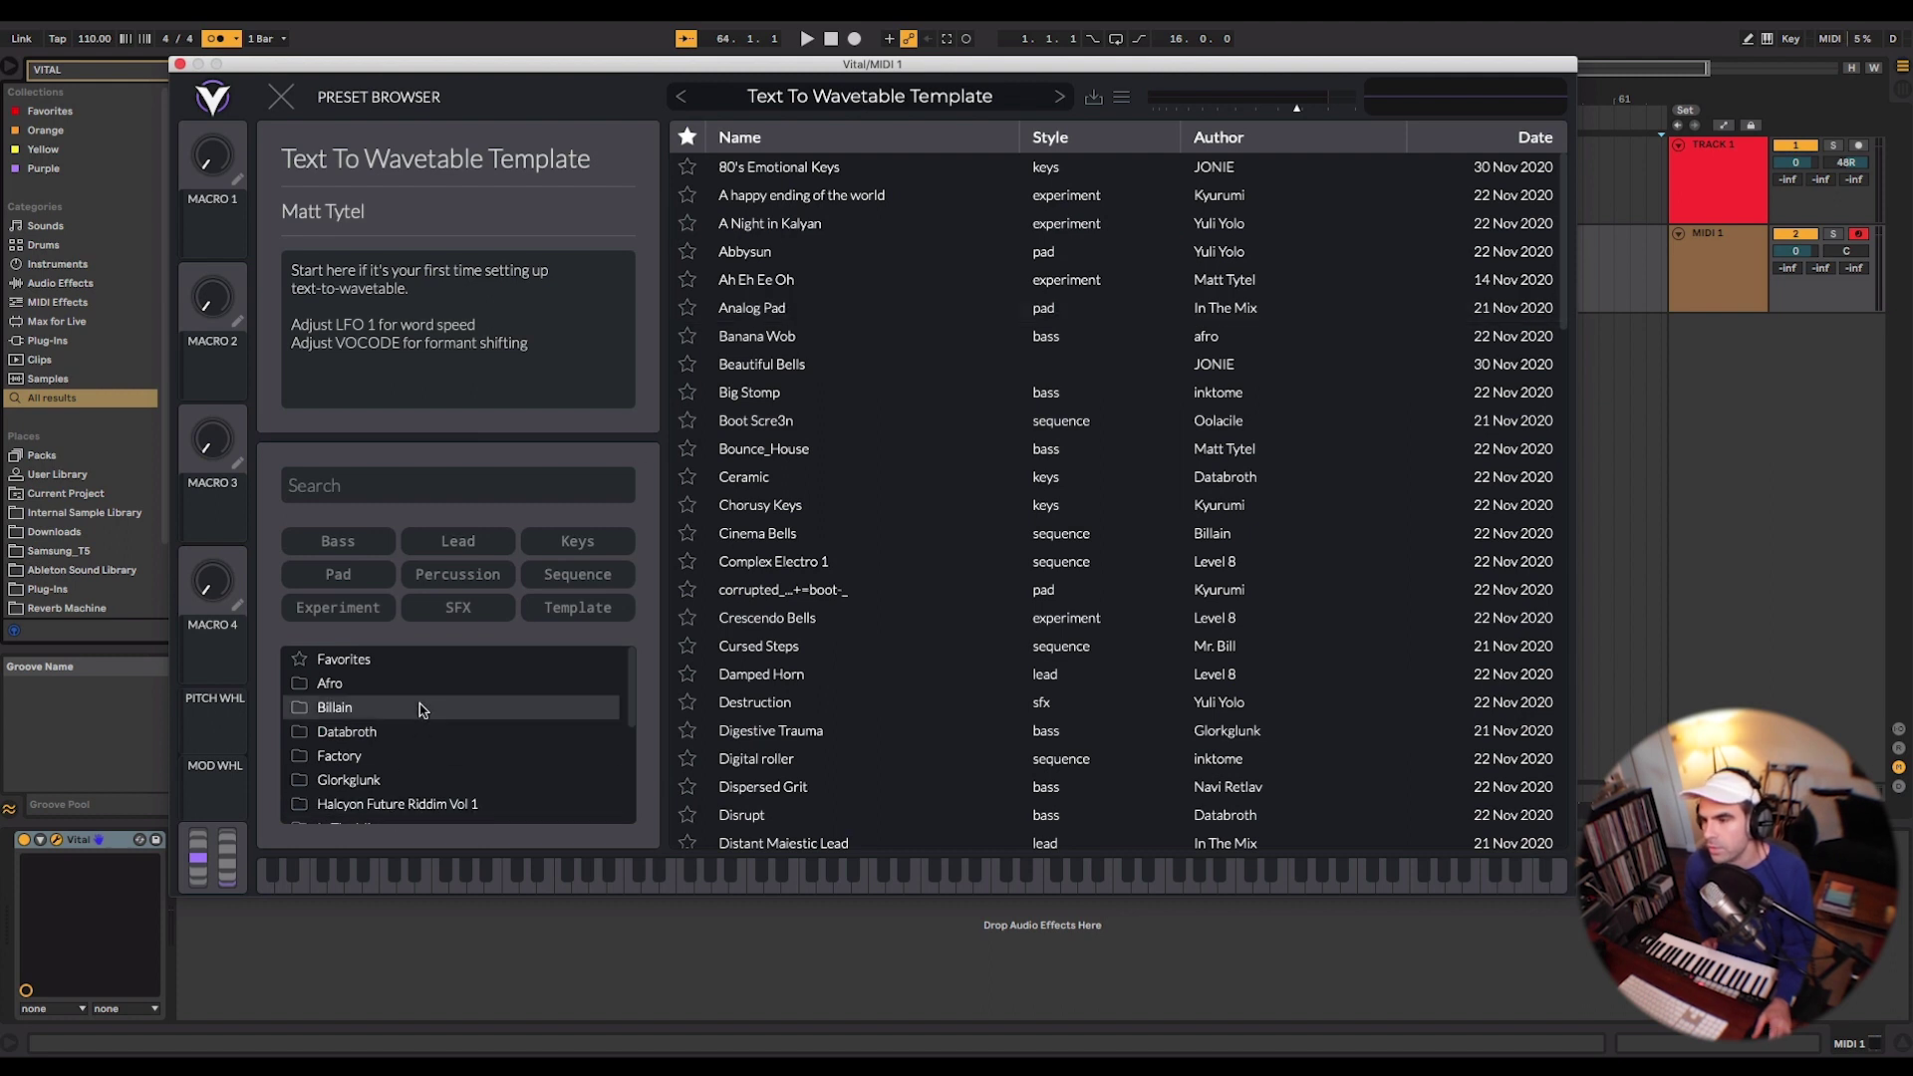
scroll(419, 709, "down", 5)
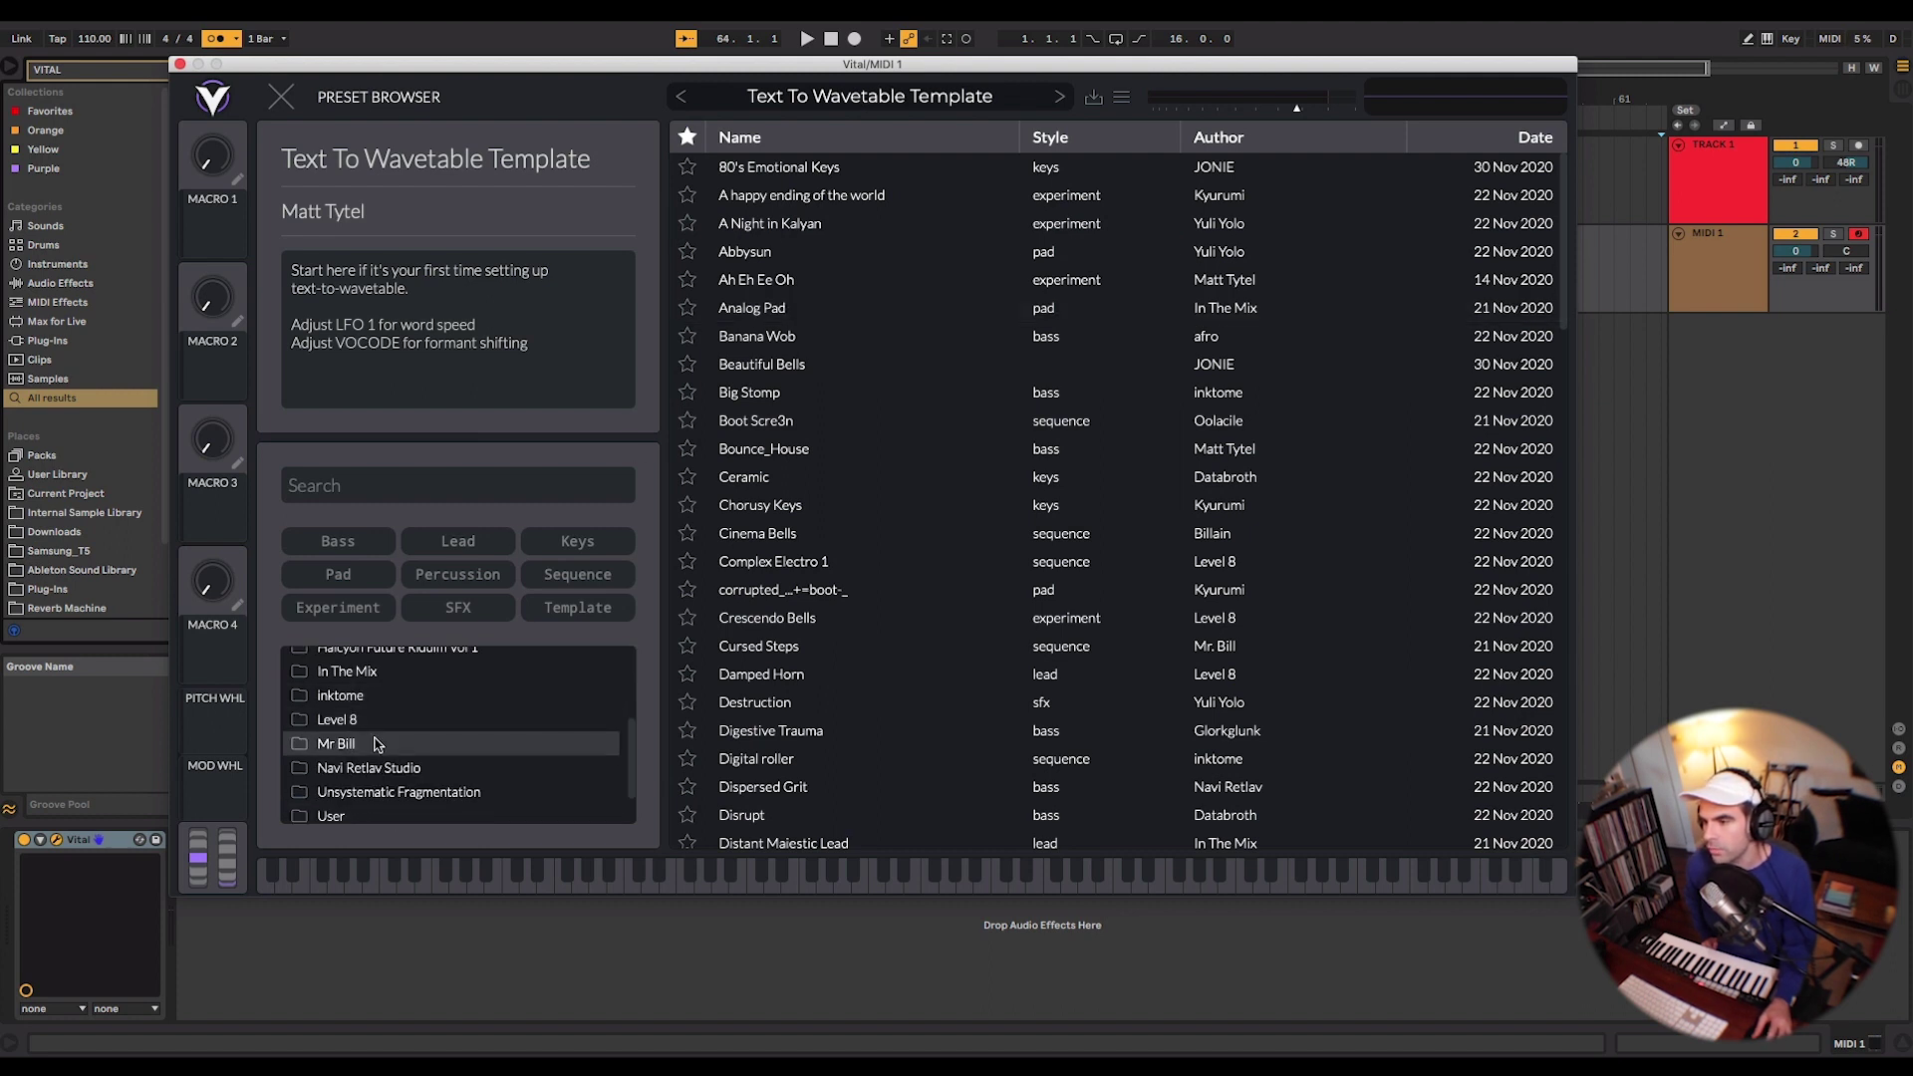
left_click(378, 745)
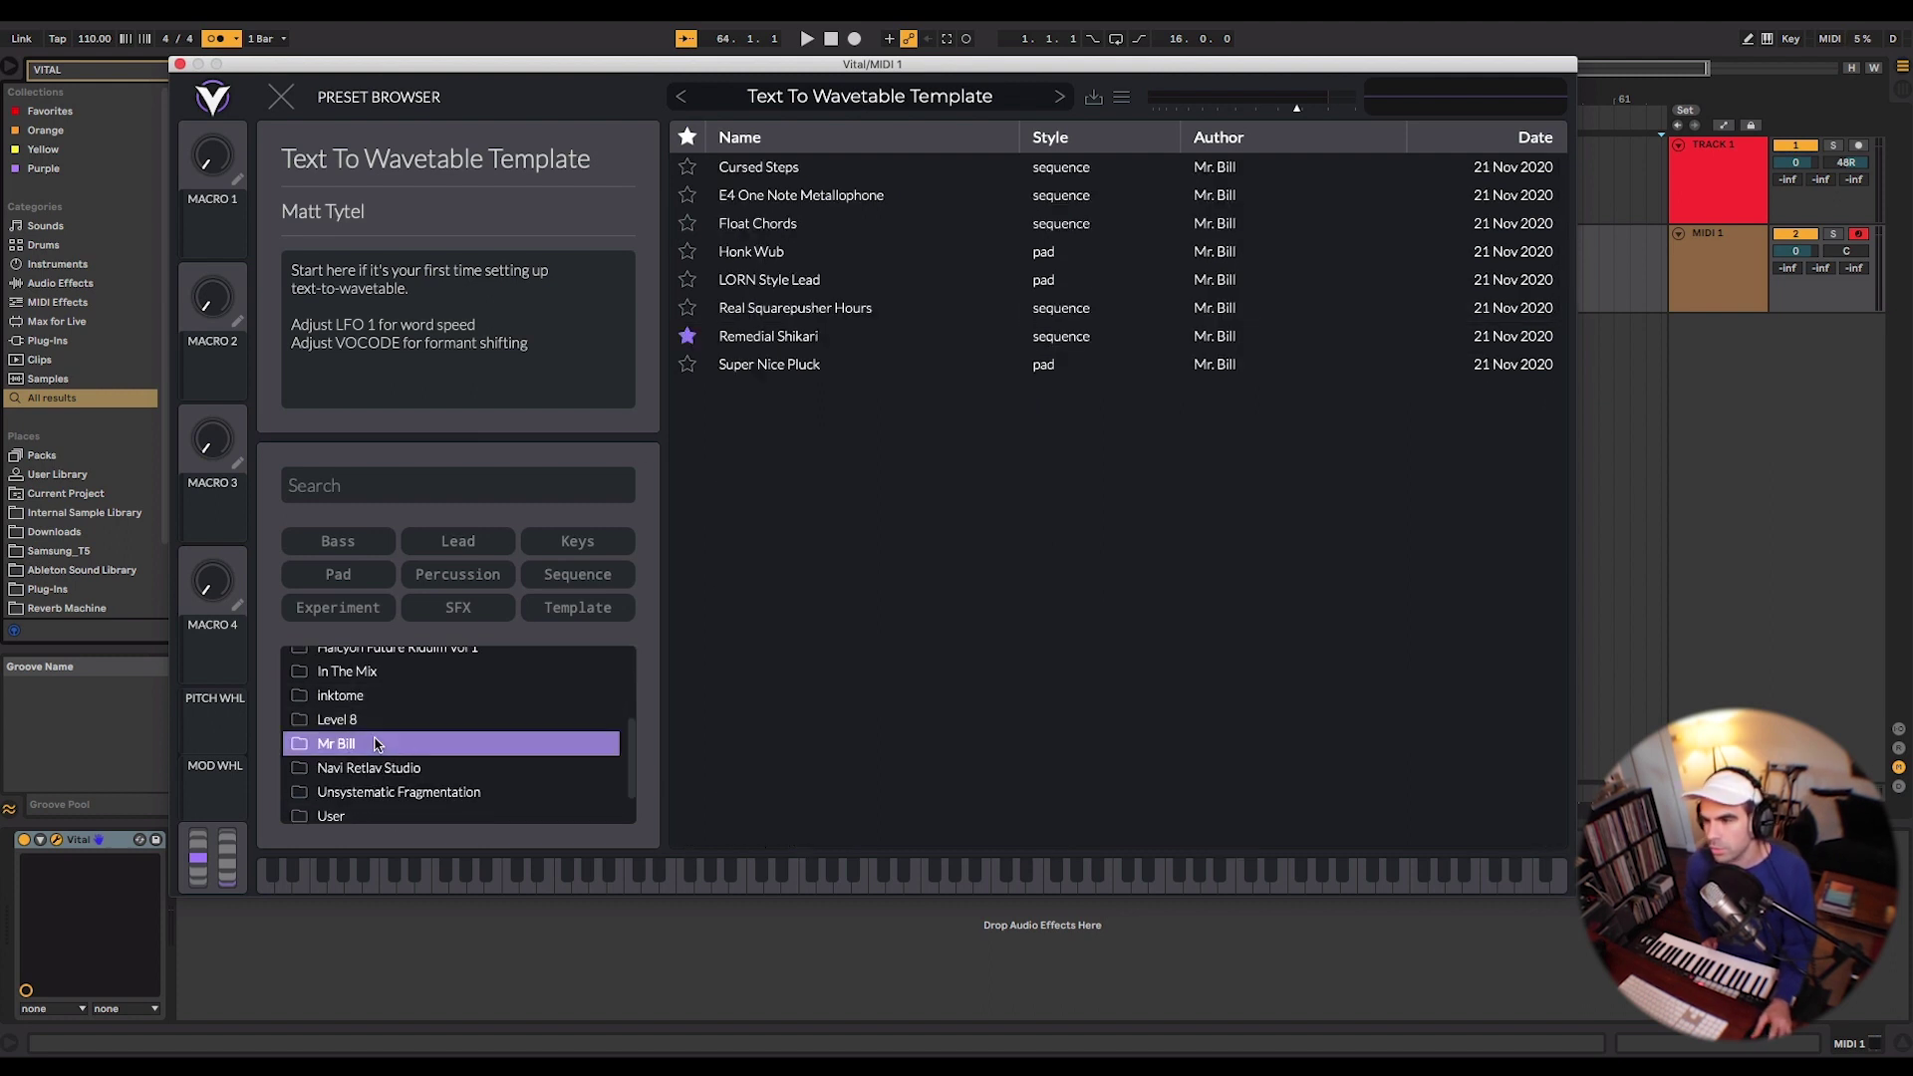
Audition LORN Style Lead, then load Cursed Steps and close the browser.
left_click(755, 283)
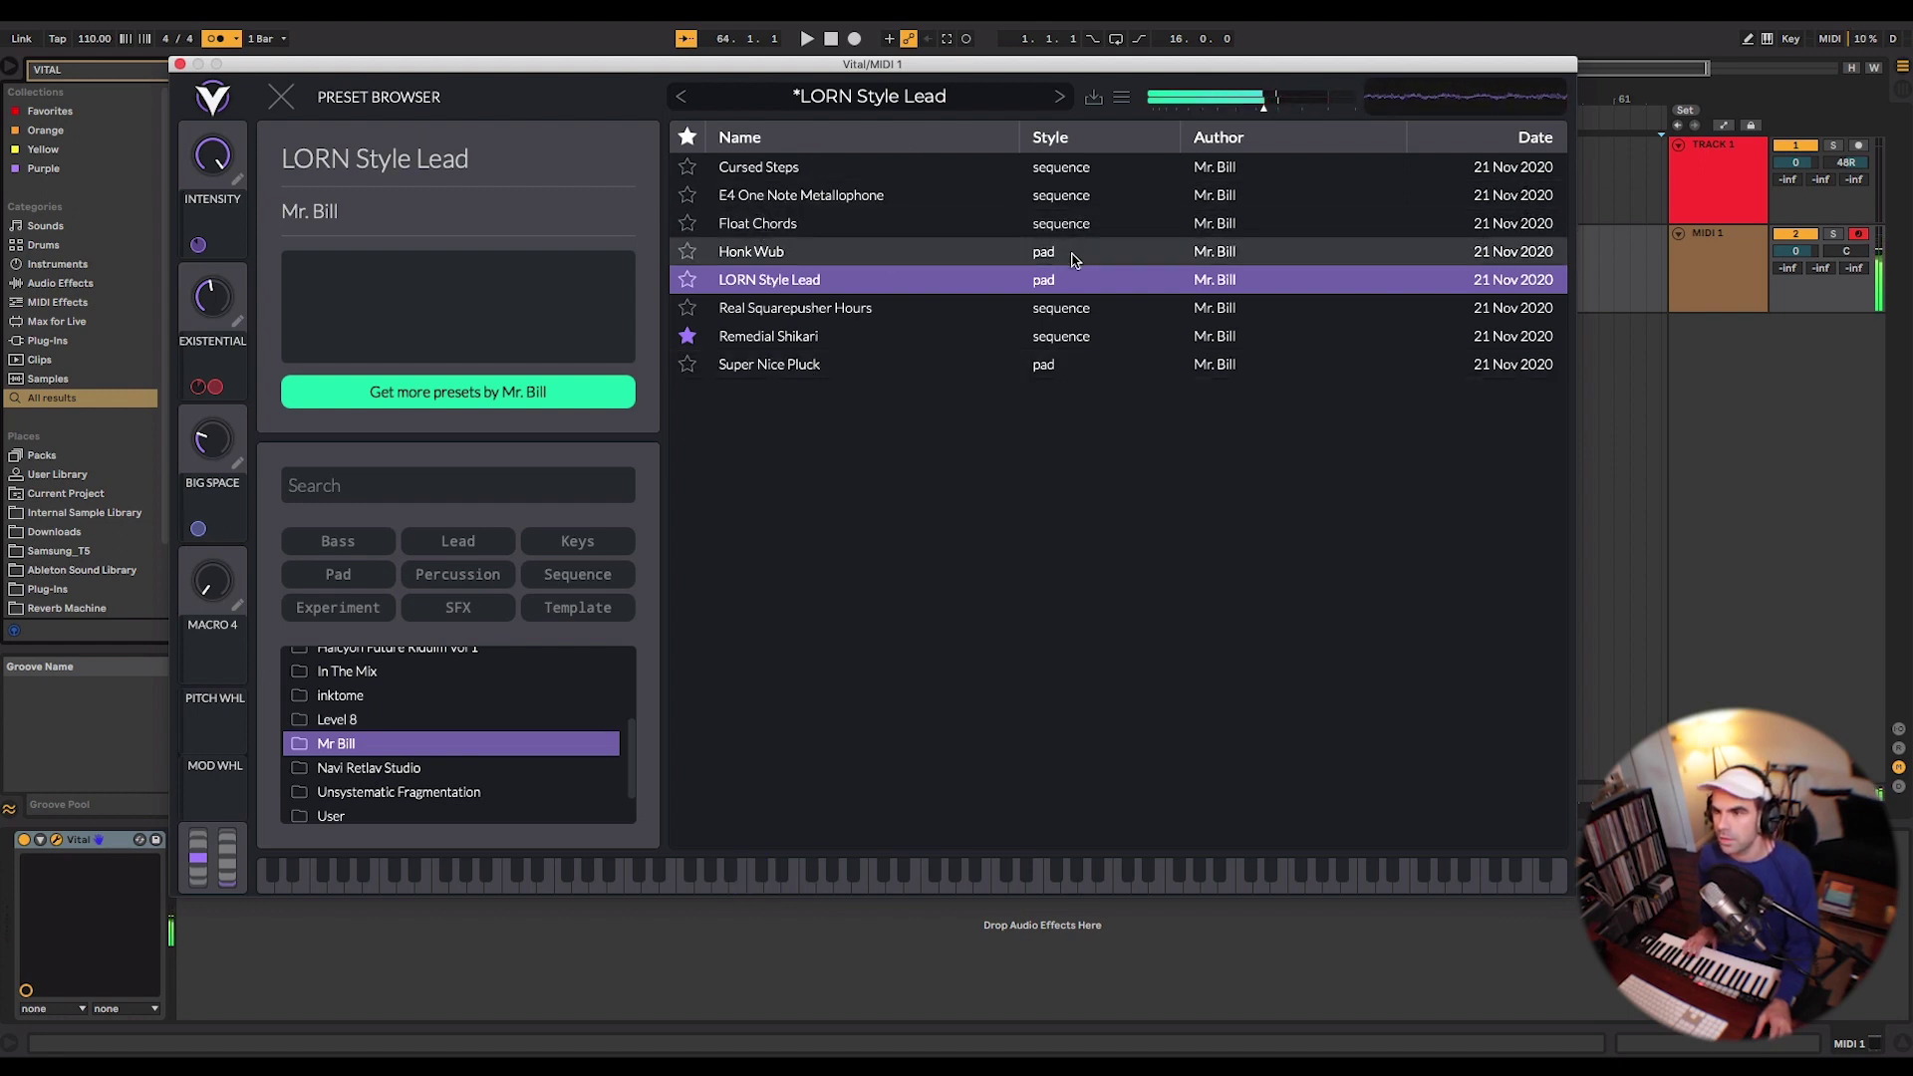
left_click(767, 170)
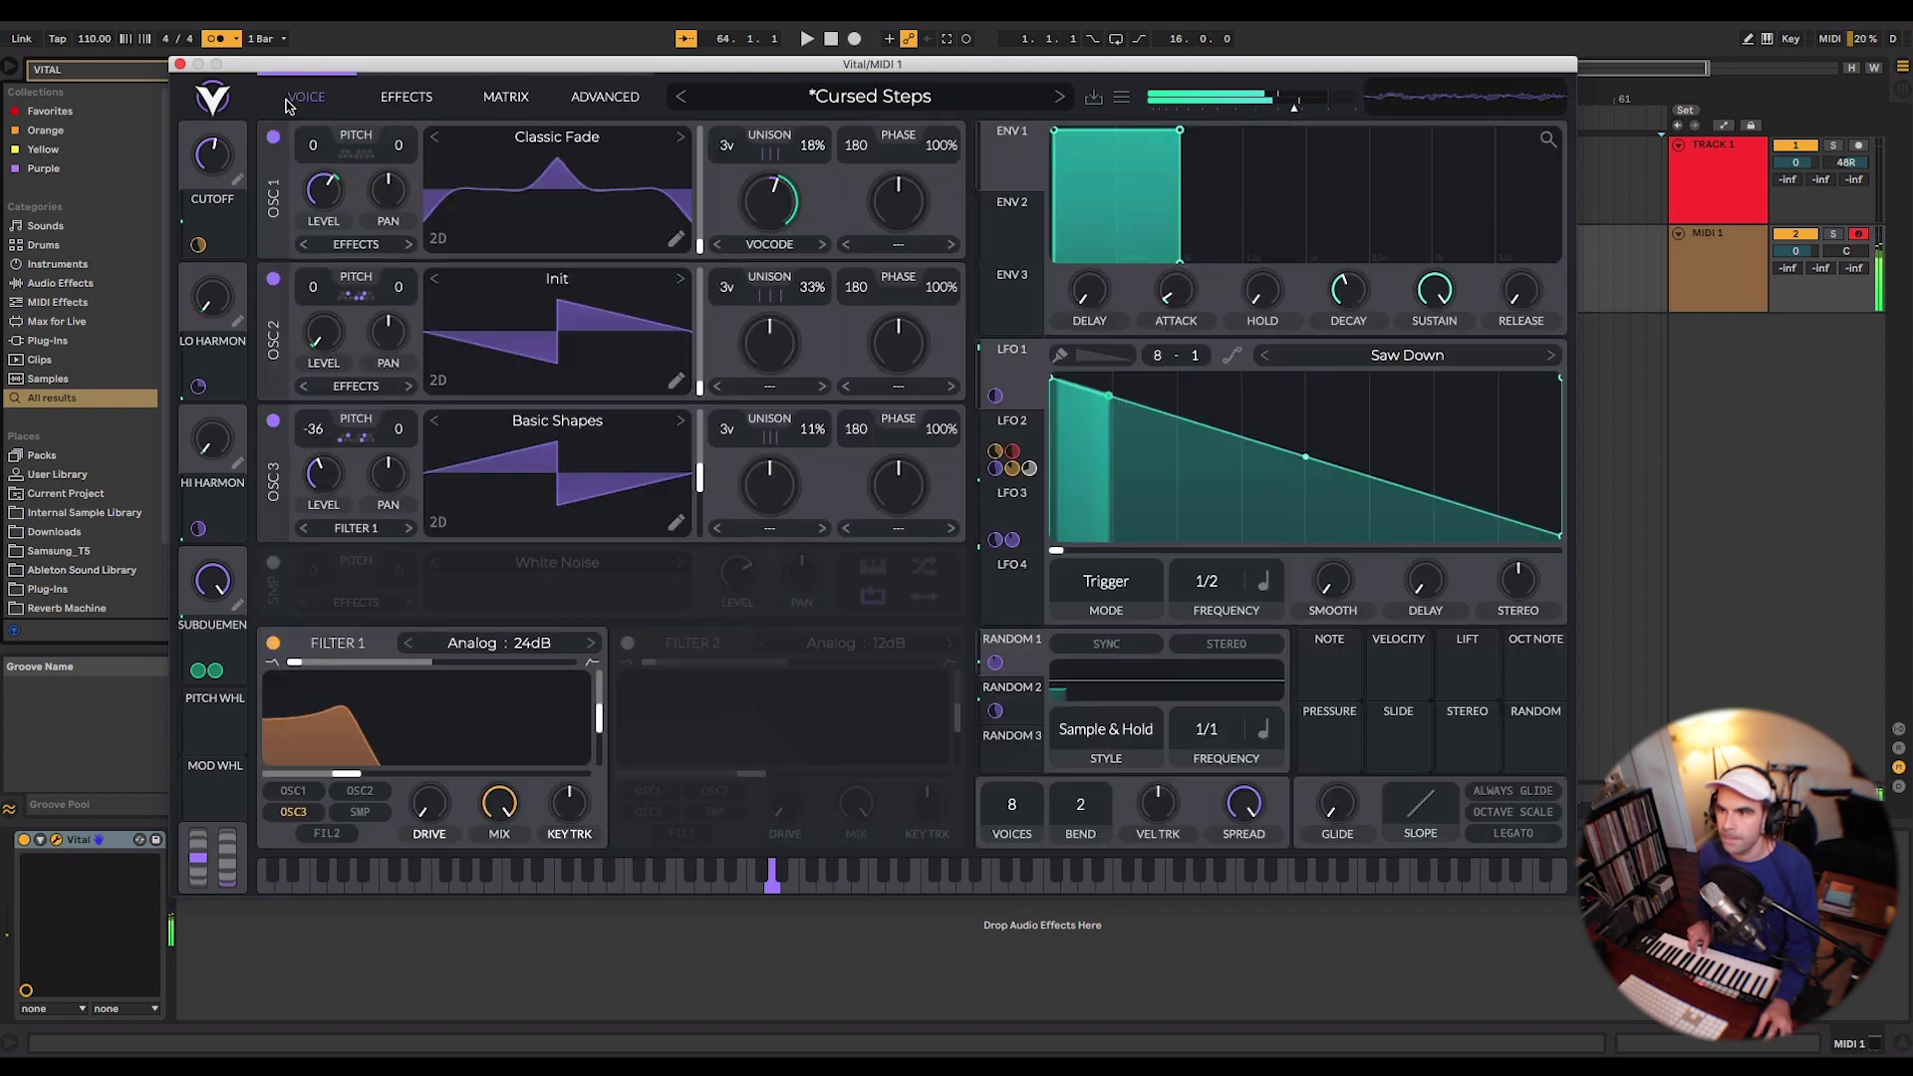
left_click(281, 96)
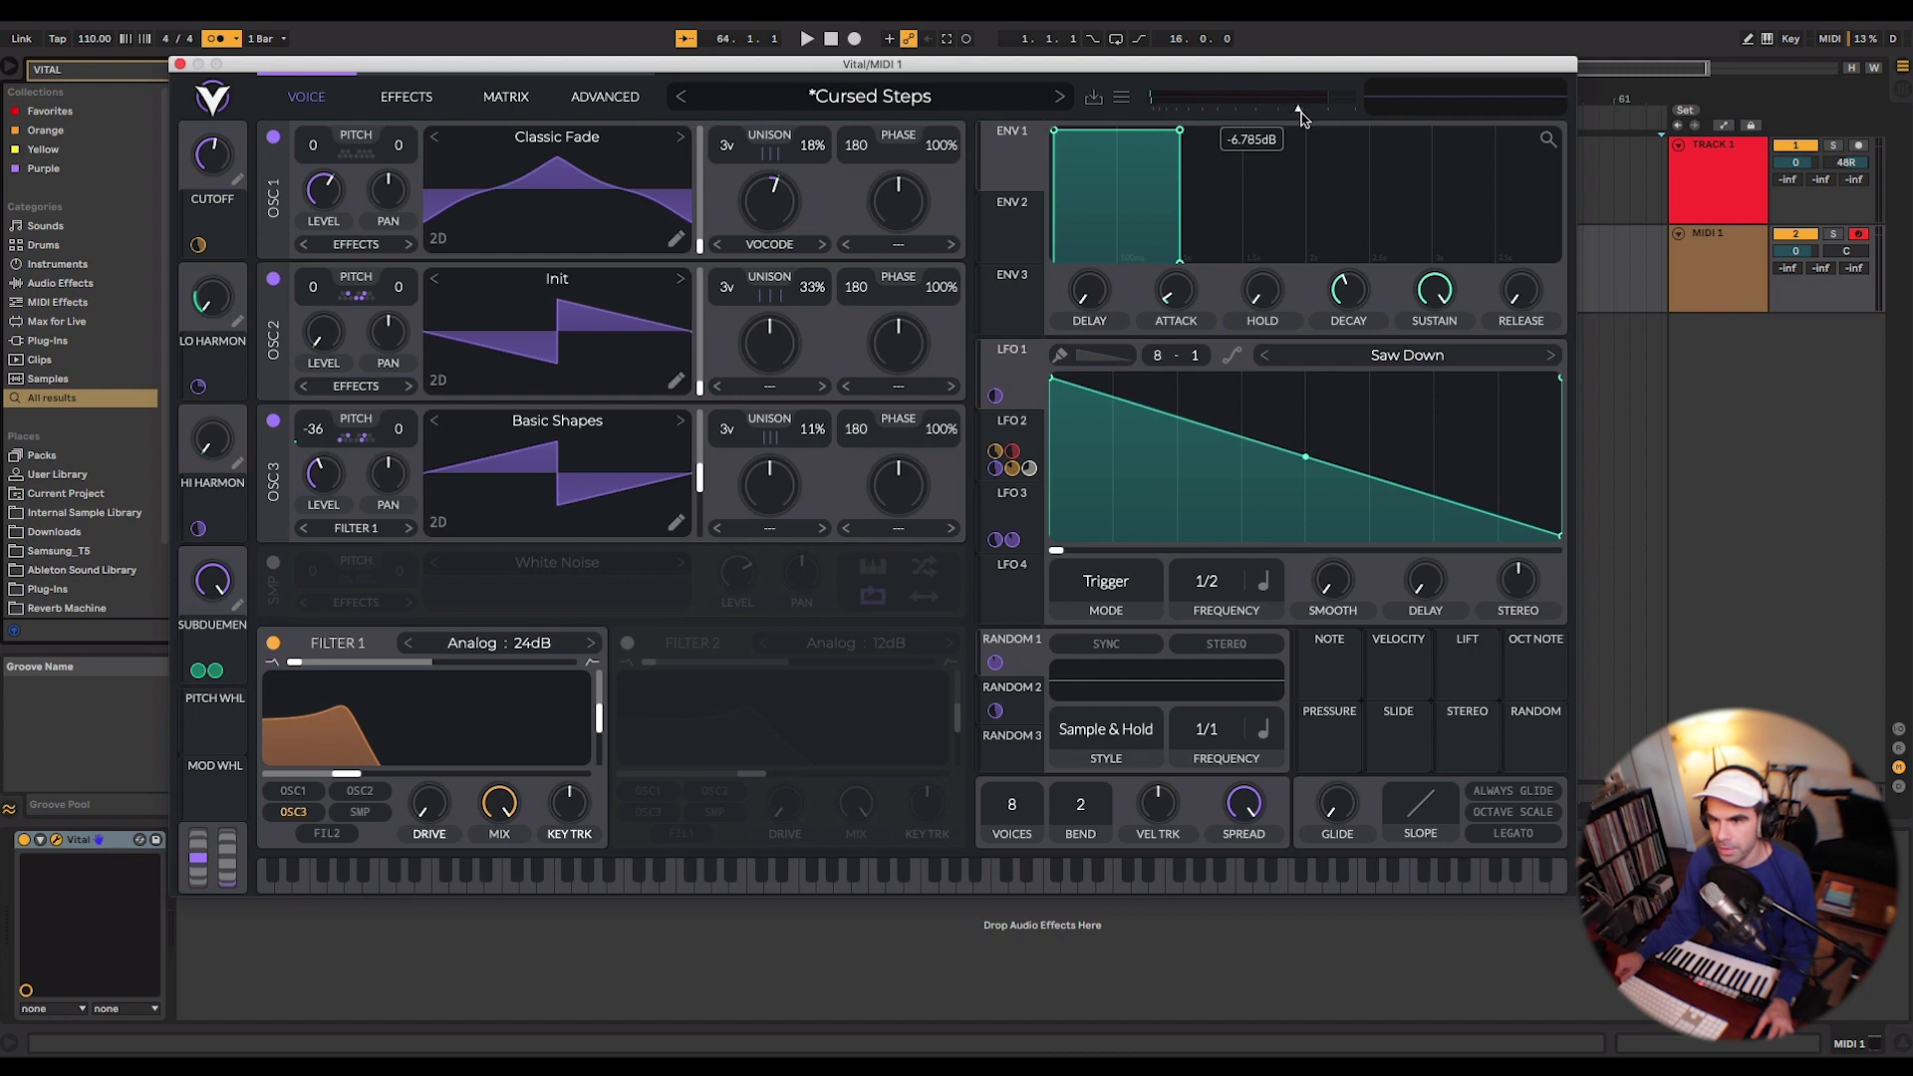
Lower the master output volume to about -8.8 dB.
left_click_drag(1300, 117, 1284, 117)
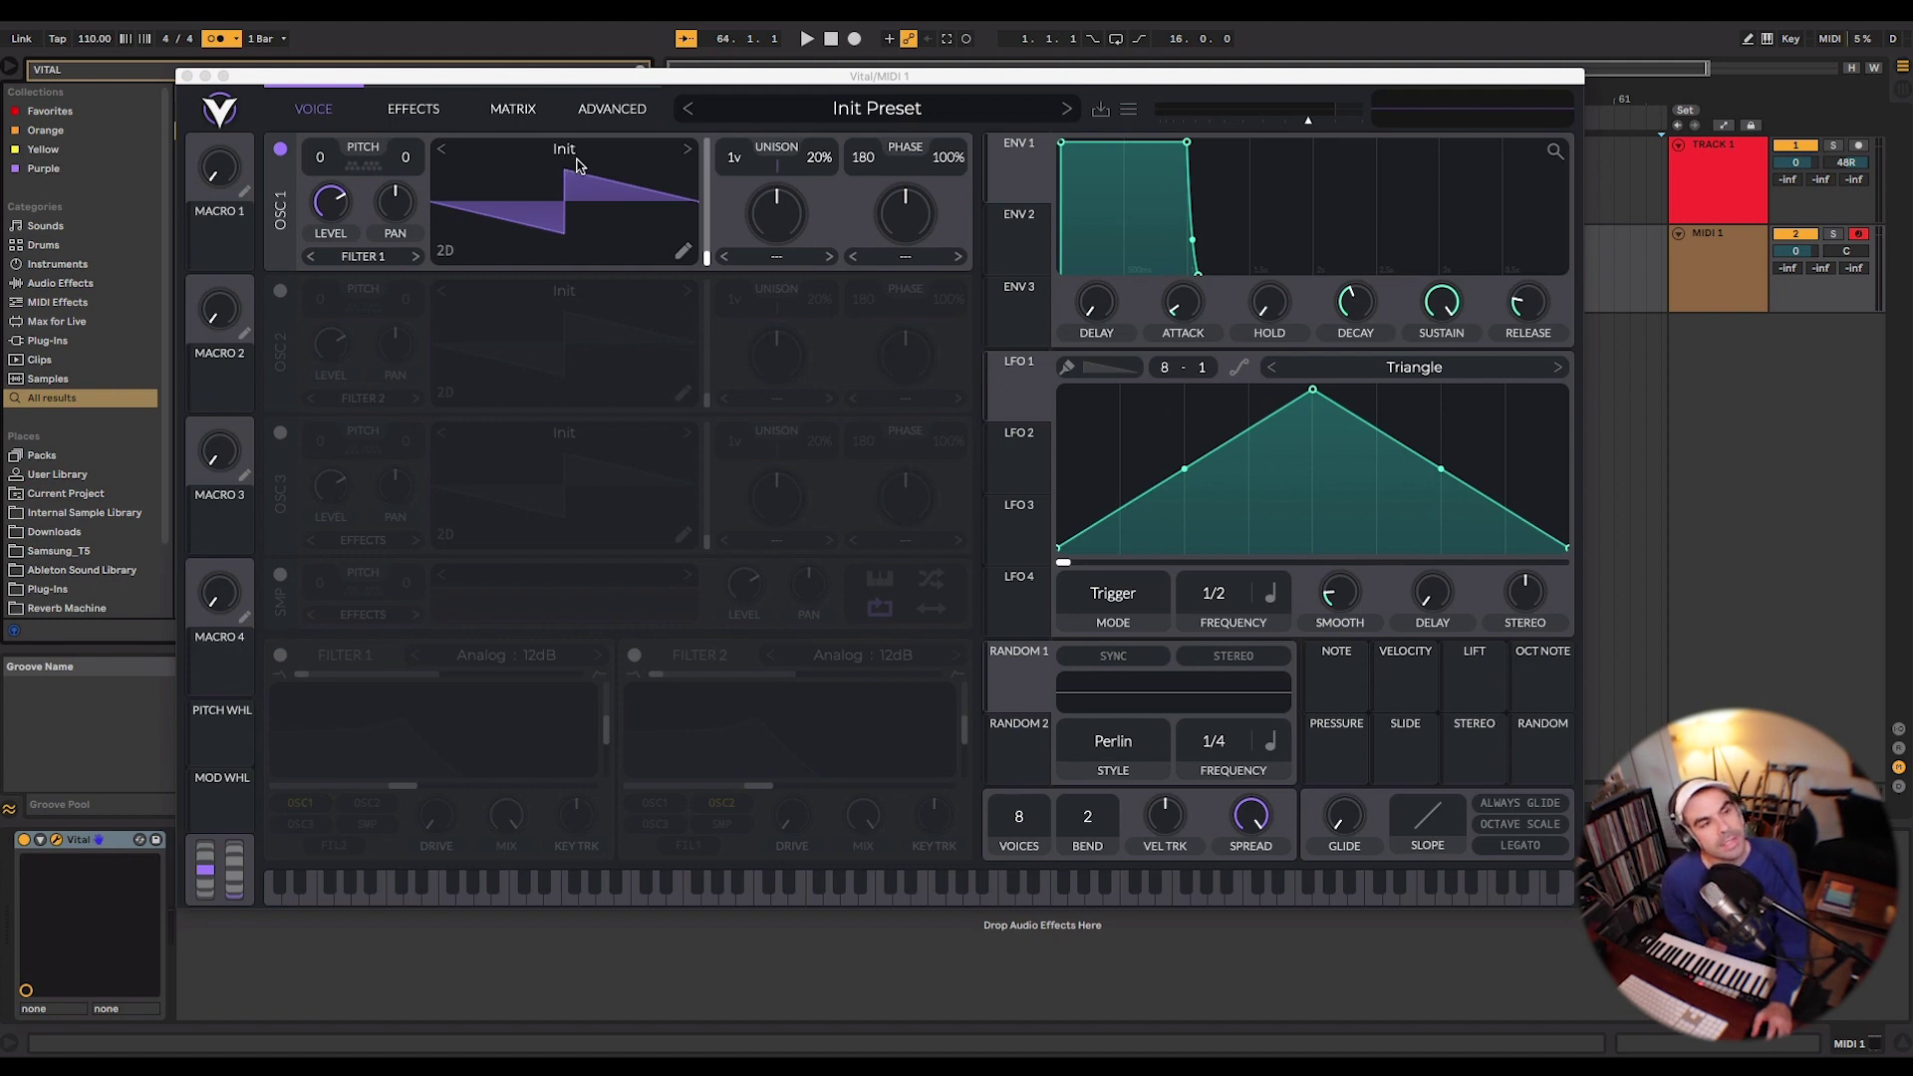
left_click(406, 110)
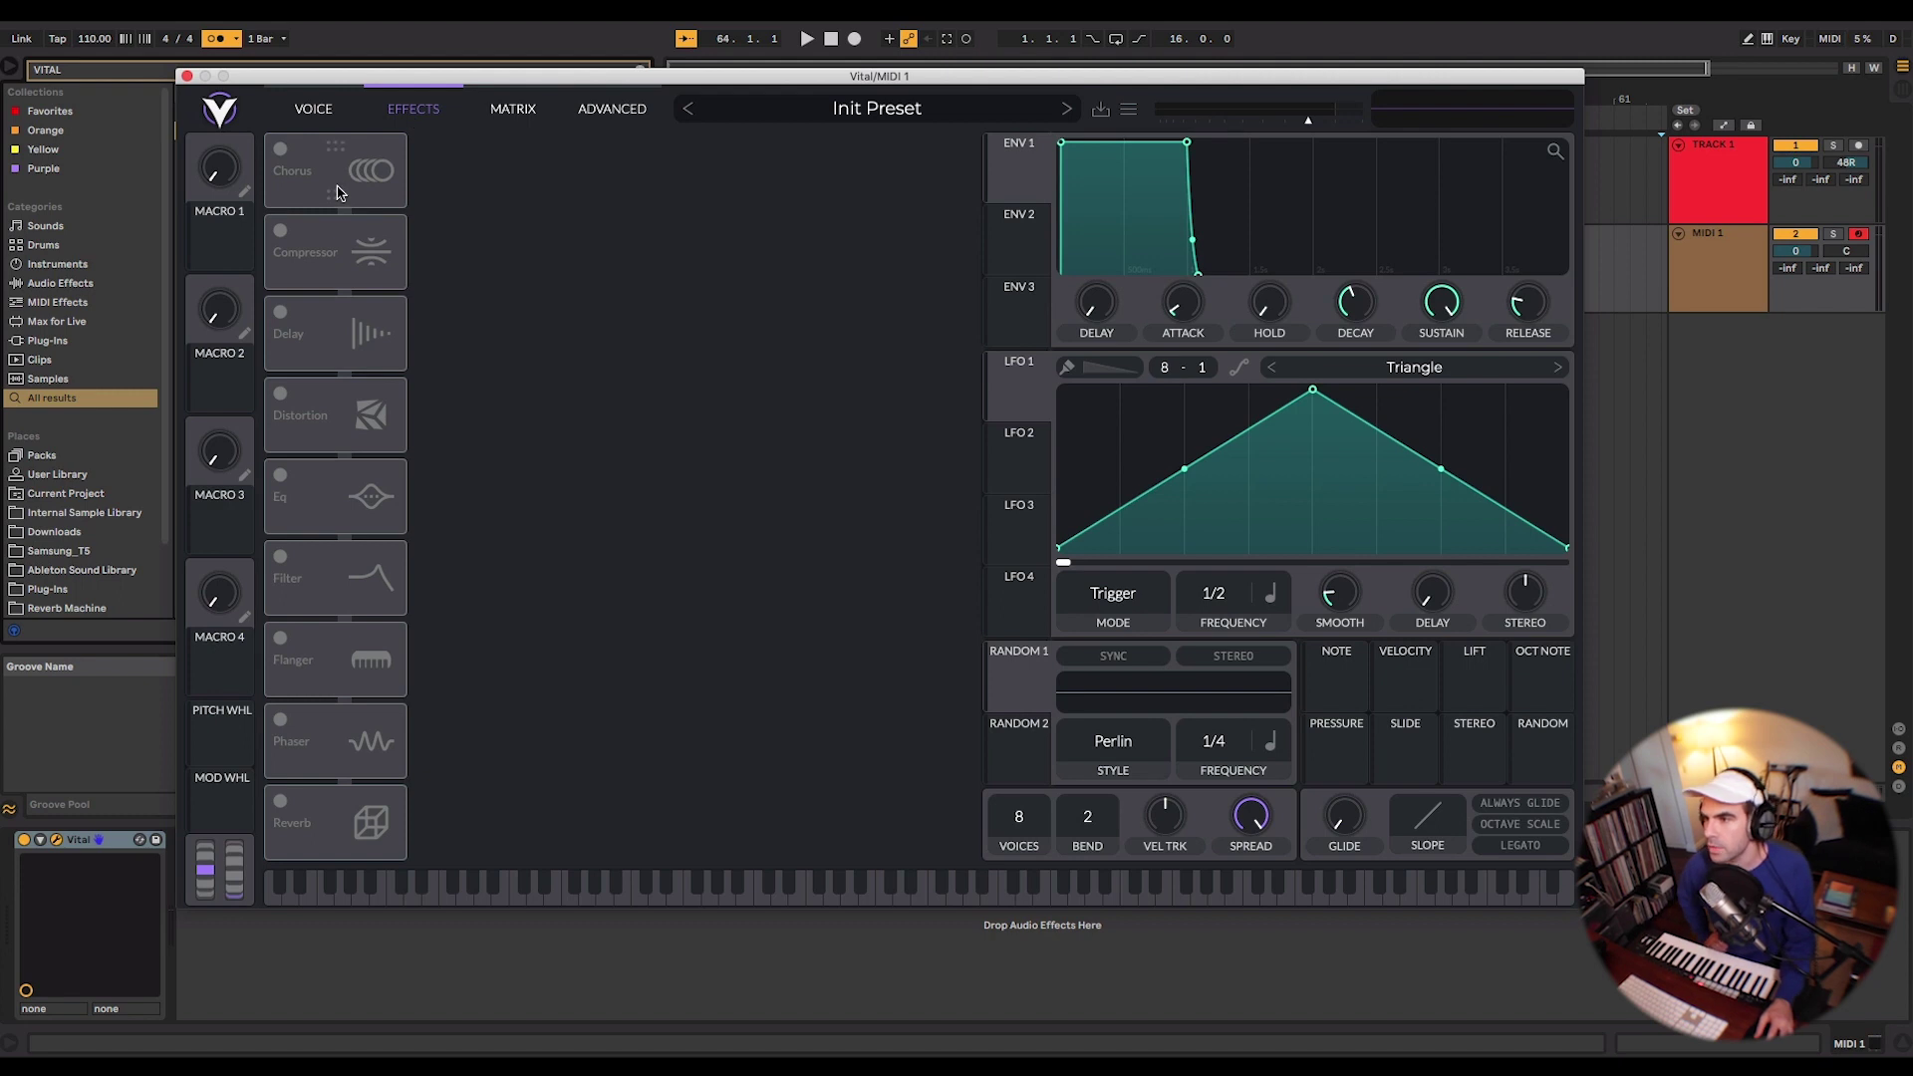
left_click(282, 151)
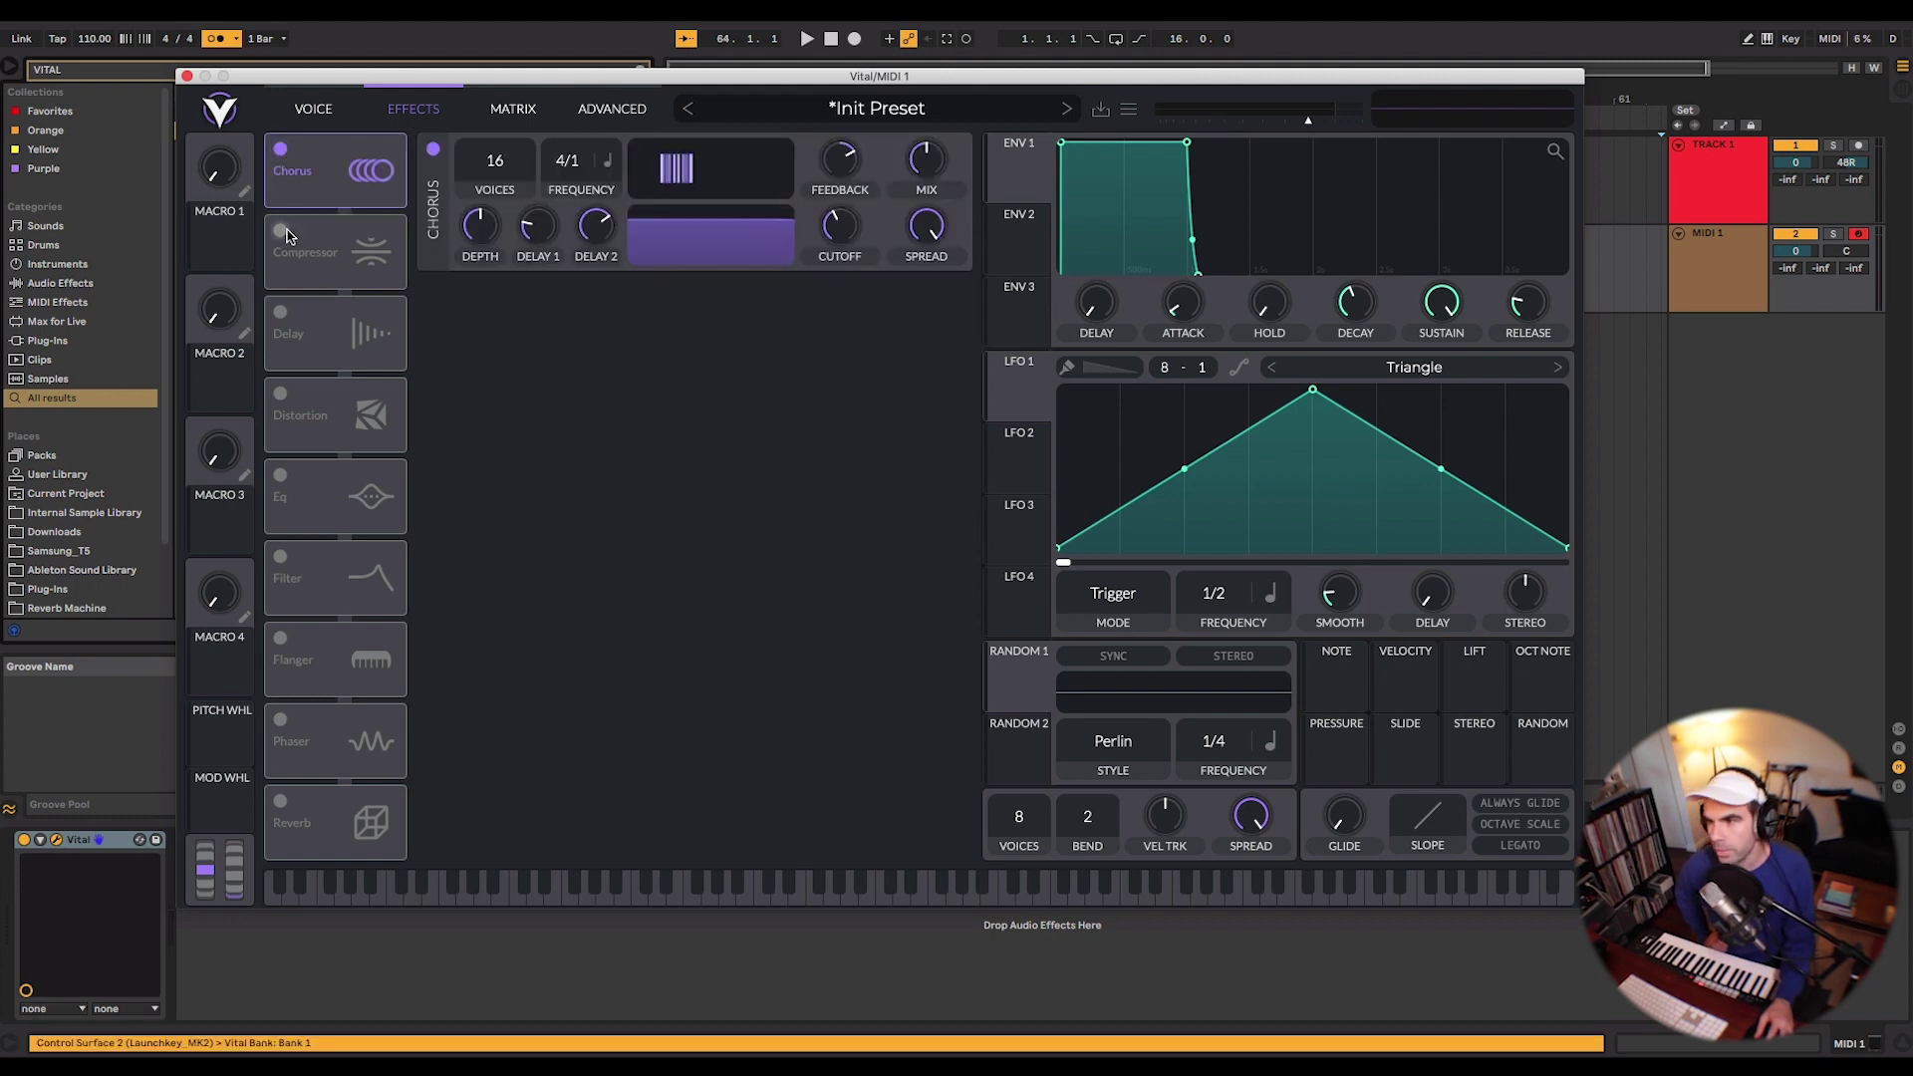
left_click(283, 232)
left_click(281, 313)
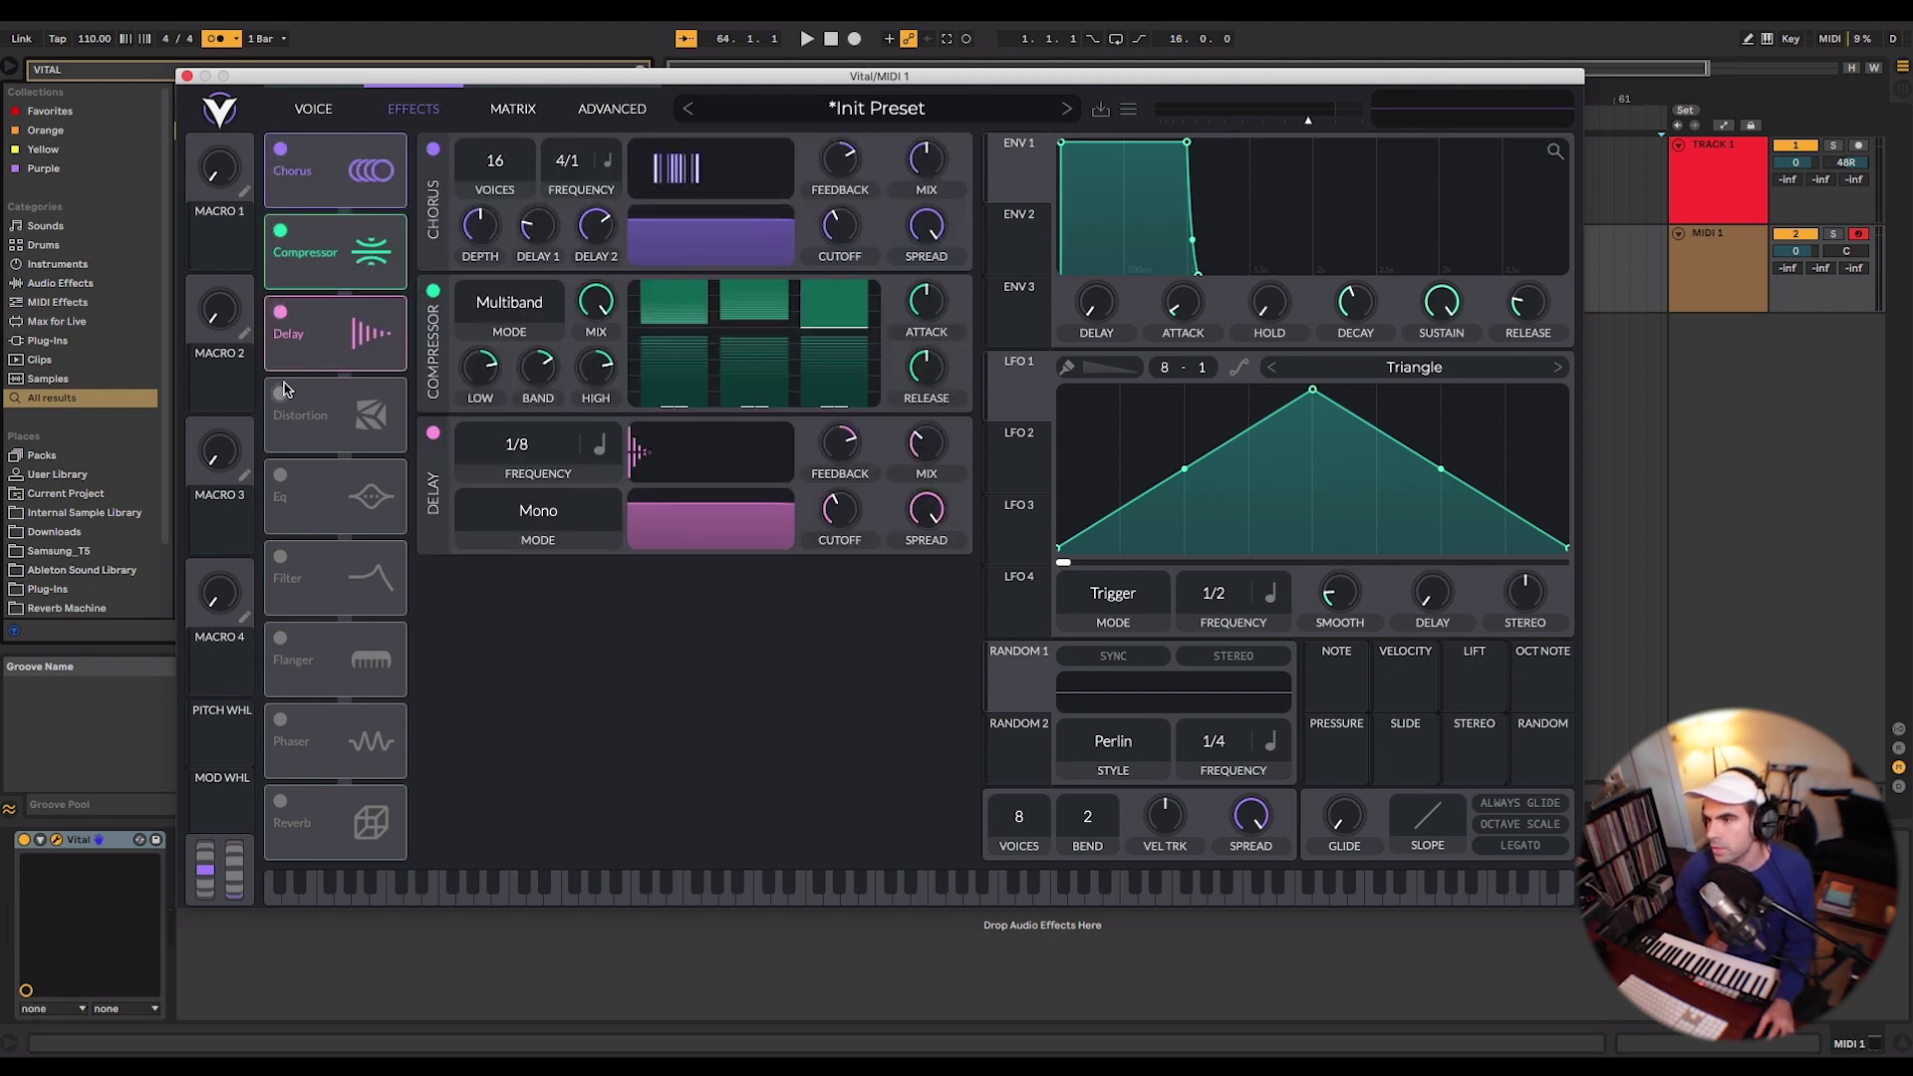
left_click(281, 395)
left_click(281, 475)
left_click(281, 557)
left_click(281, 638)
left_click(281, 719)
left_click(281, 802)
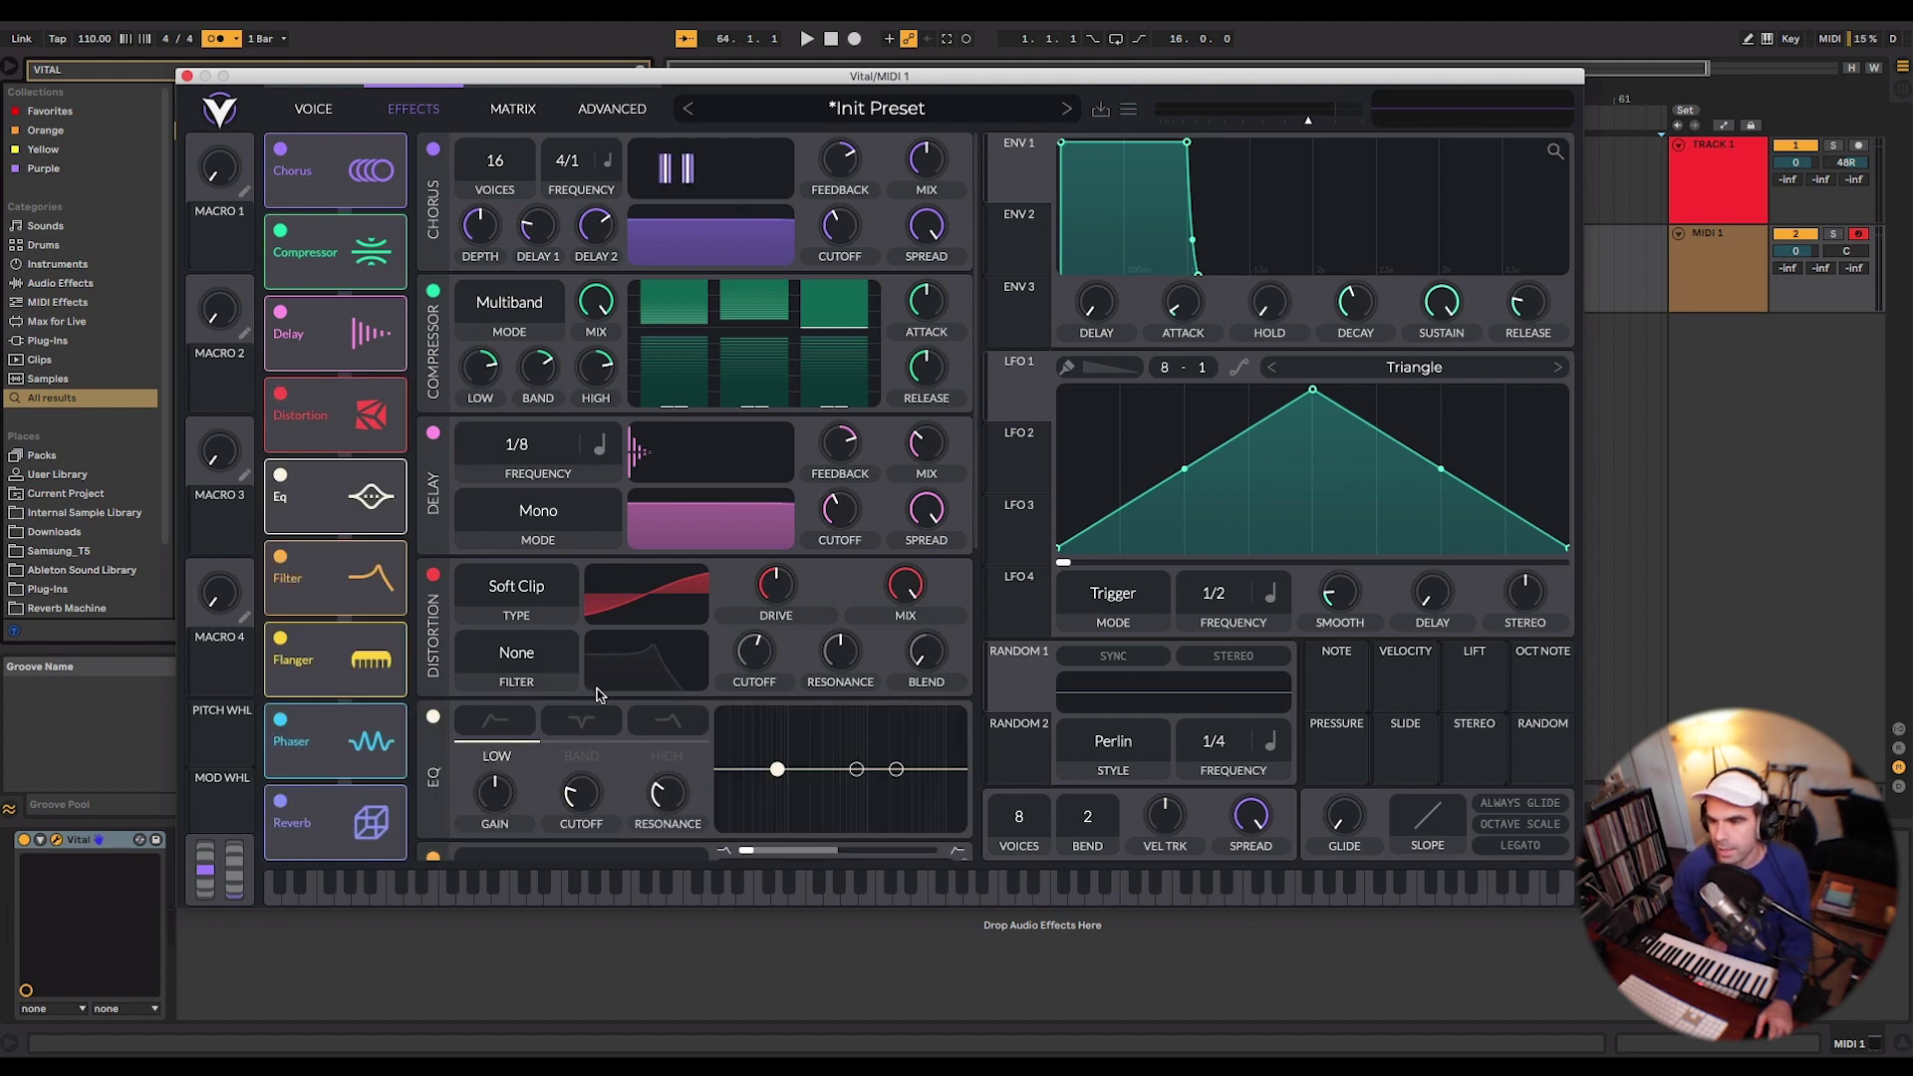
scroll(598, 694, "down", 5)
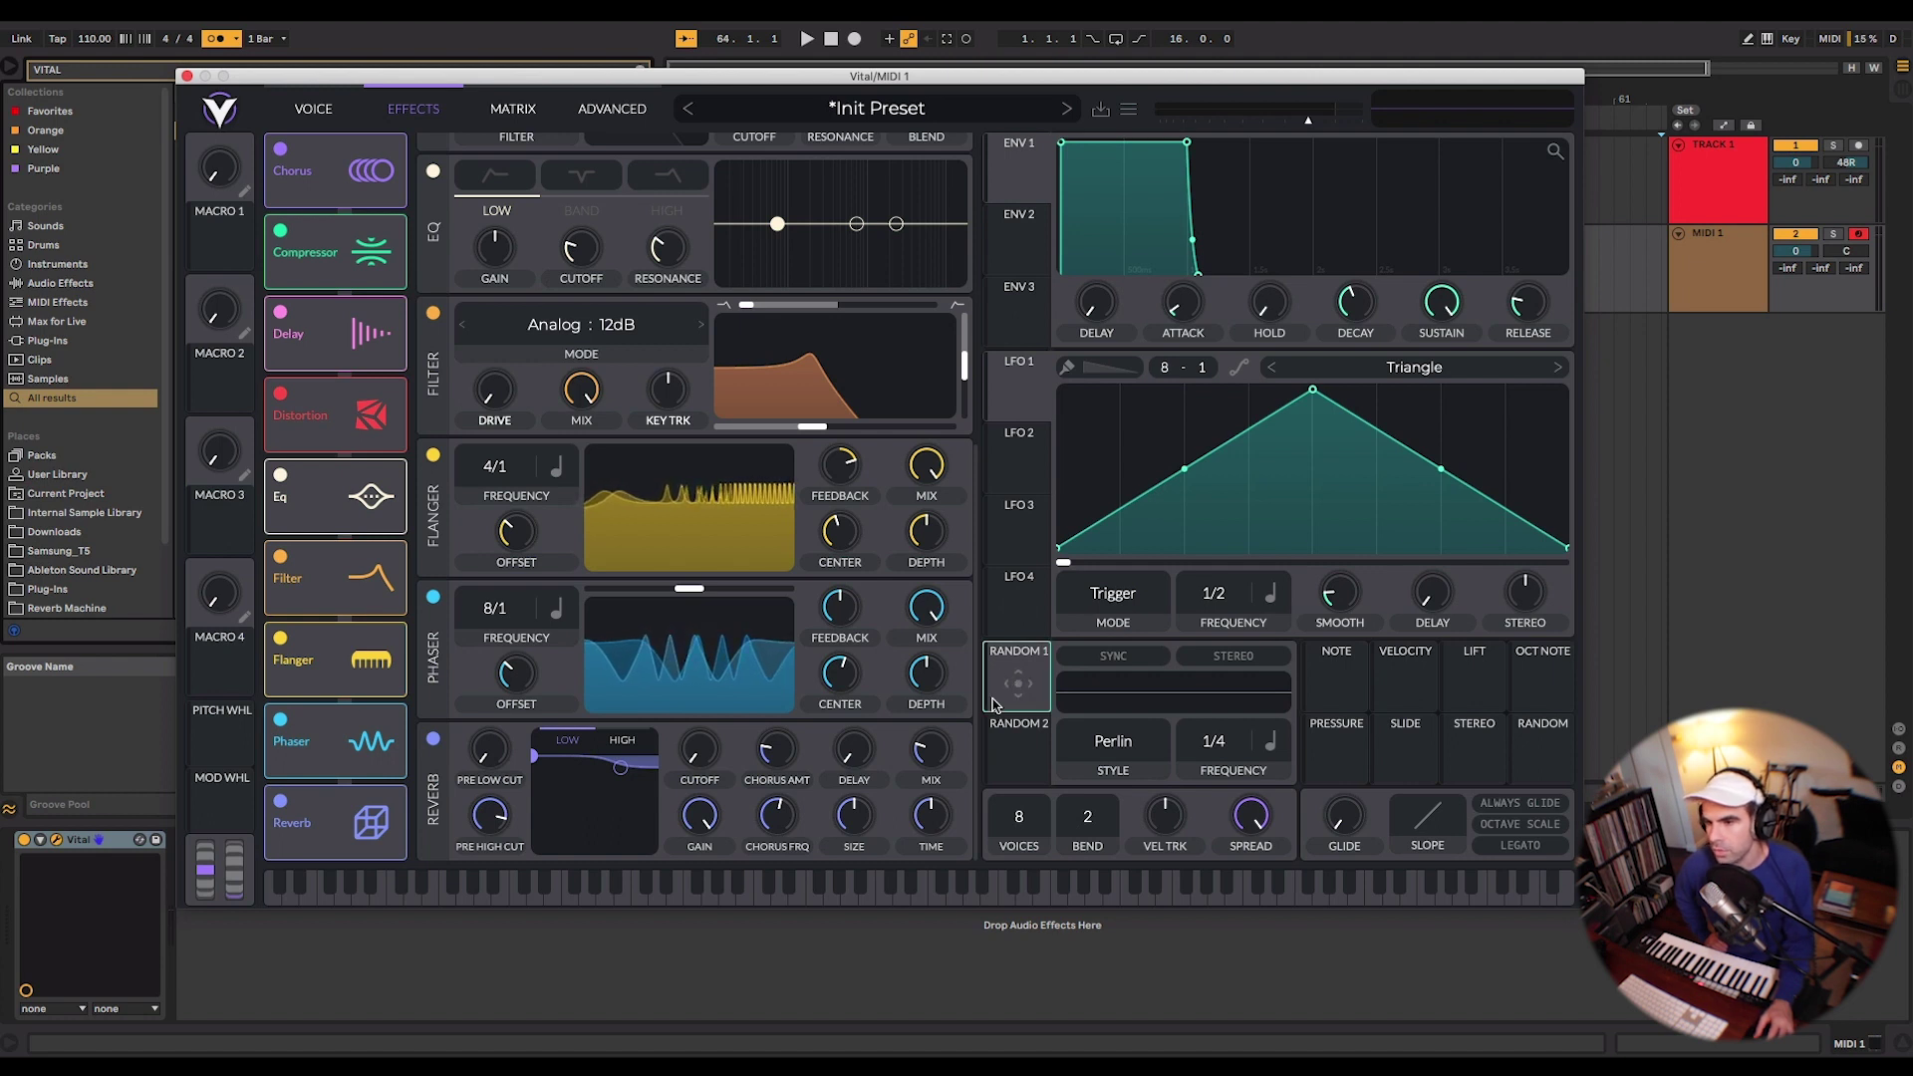
left_click_drag(993, 705, 1029, 673)
left_click(1129, 108)
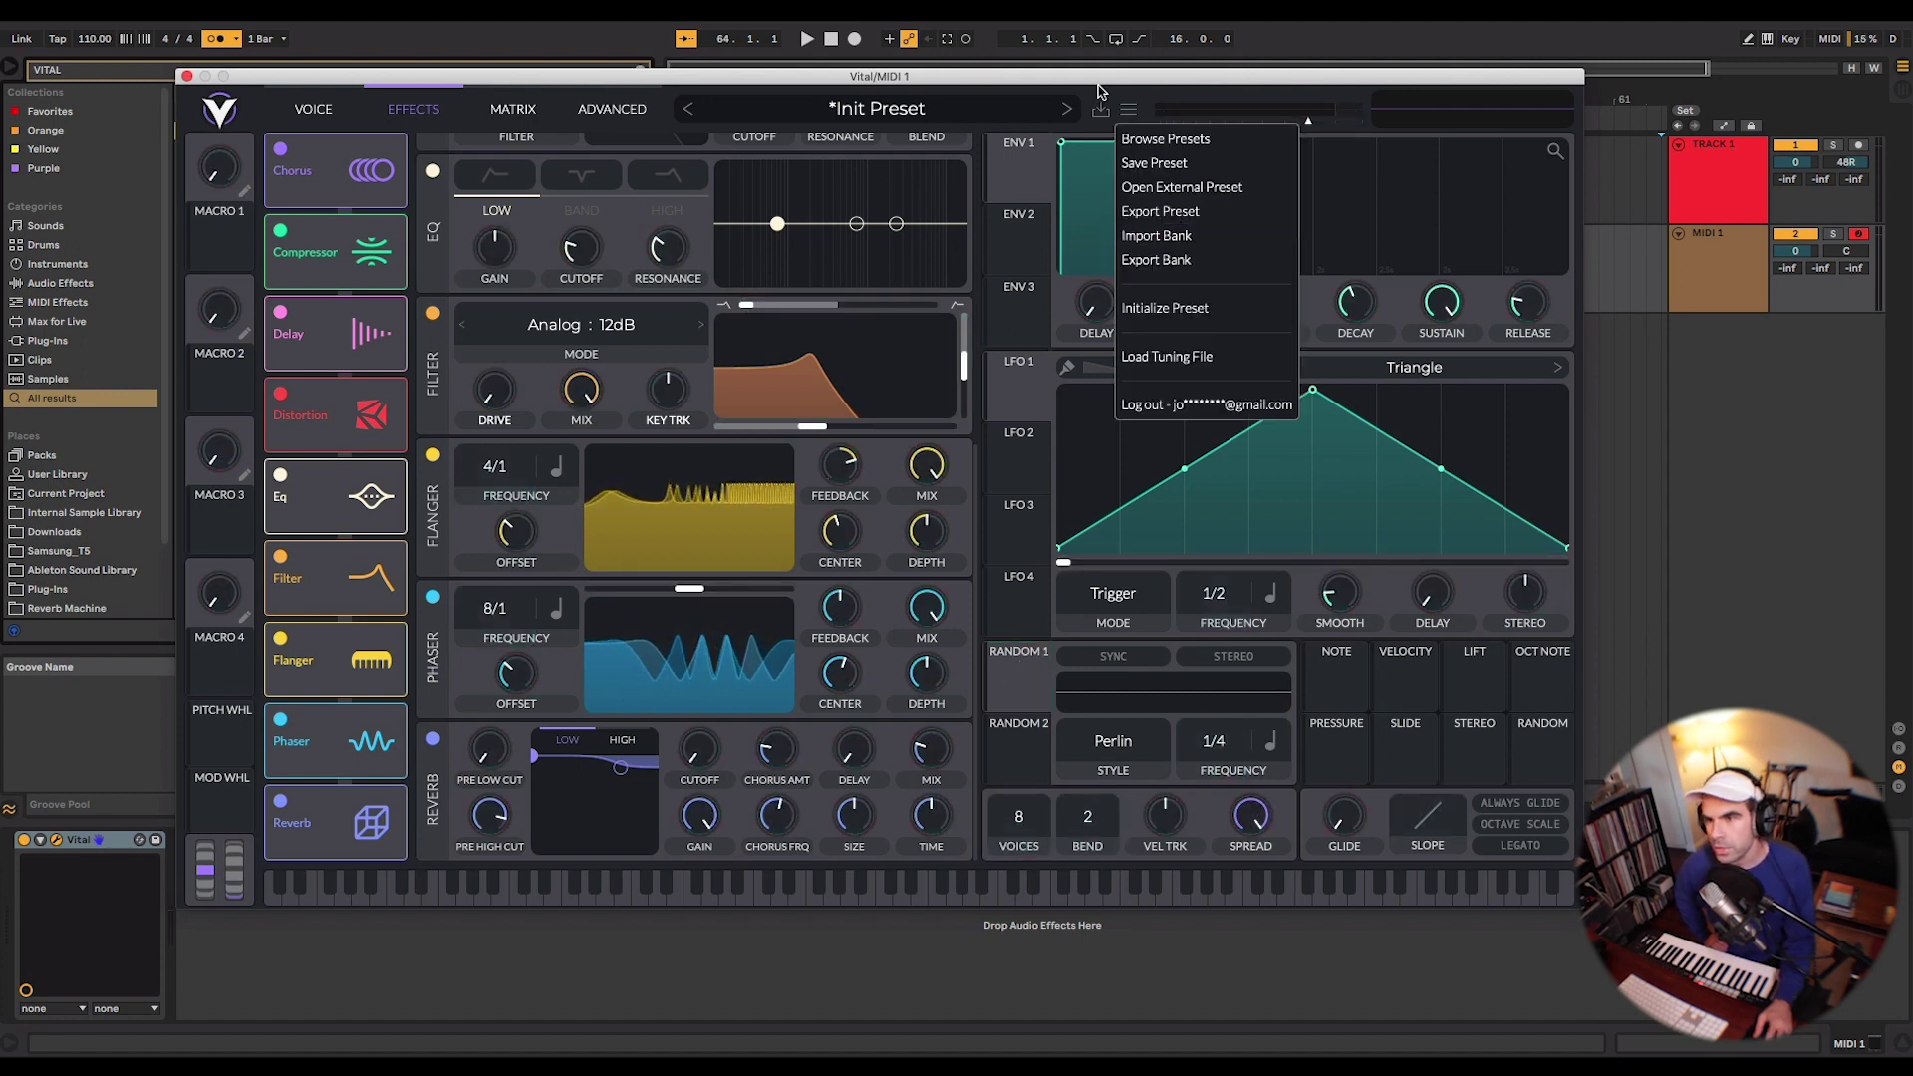
left_click(1116, 107)
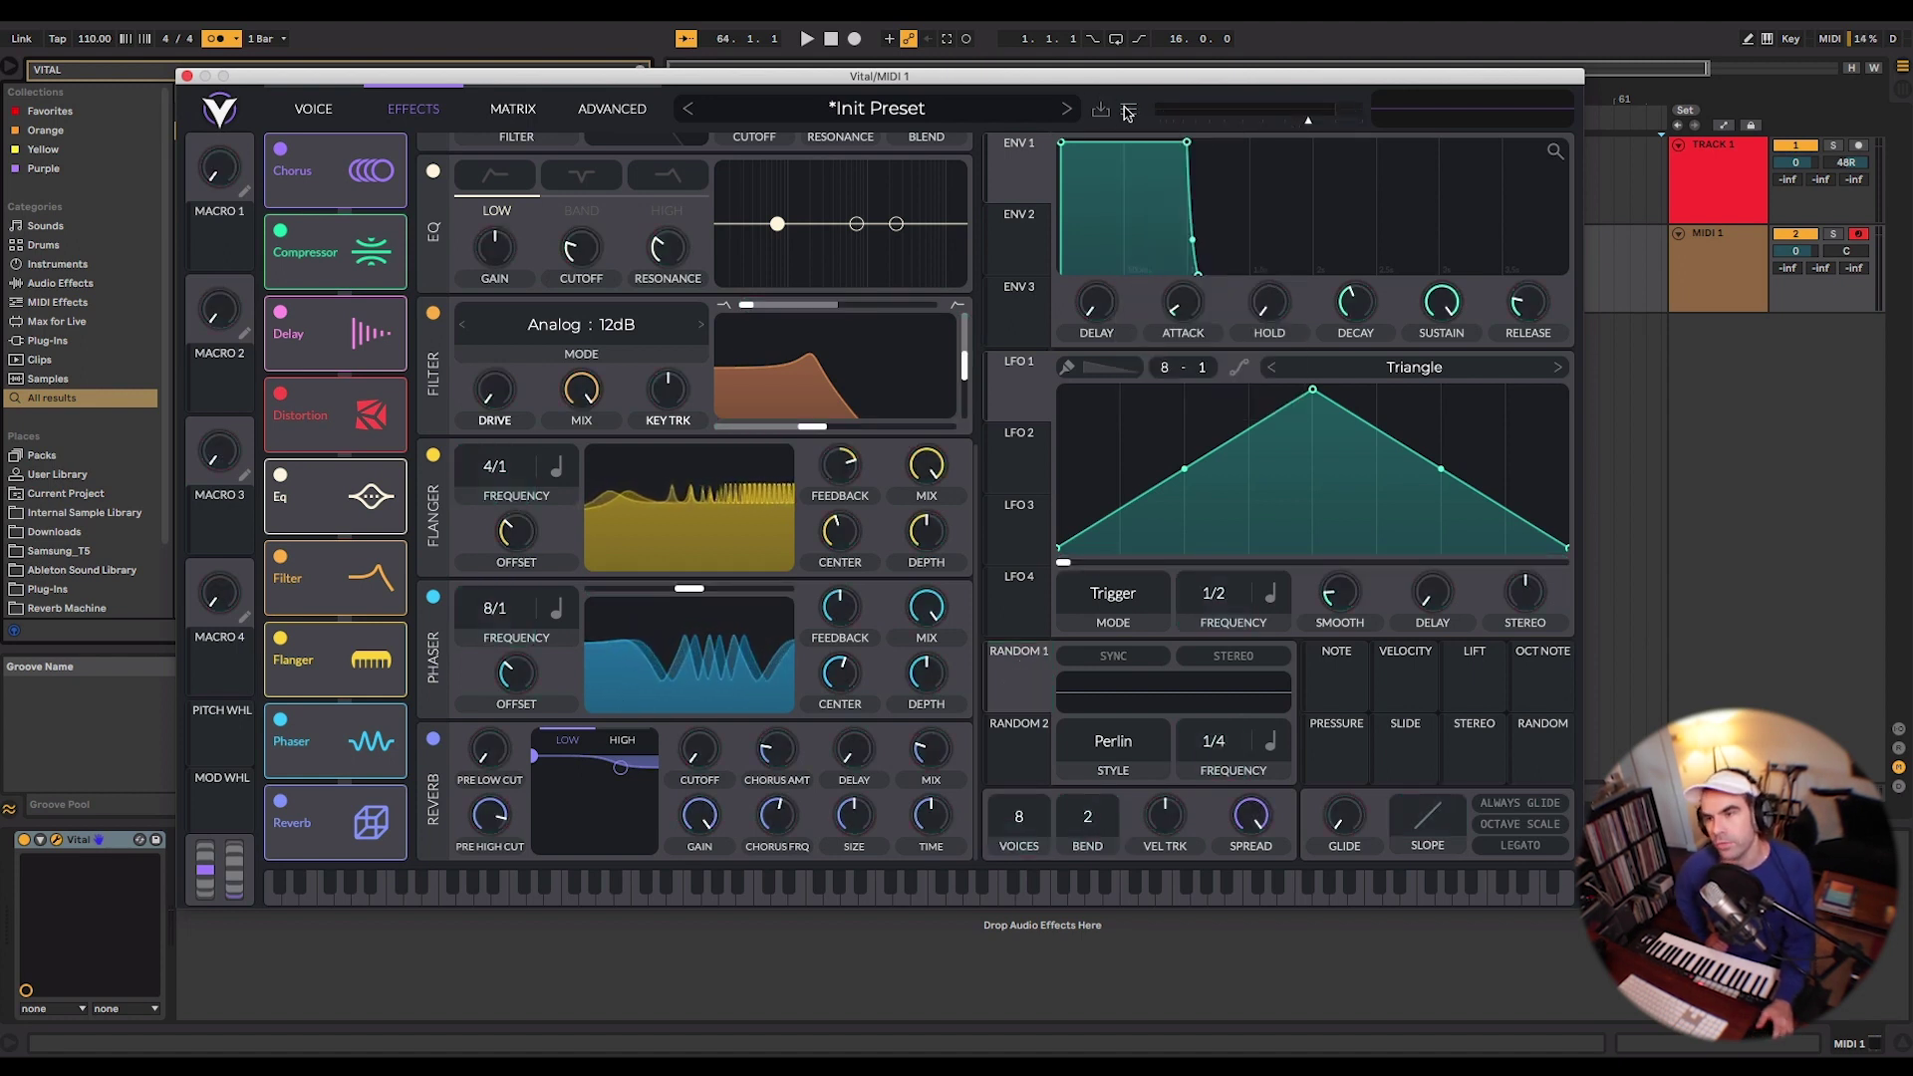
Load Funky Lead (Modwheel + Velocity) via Browse Presets and switch off the Chorus effect.
left_click(1129, 110)
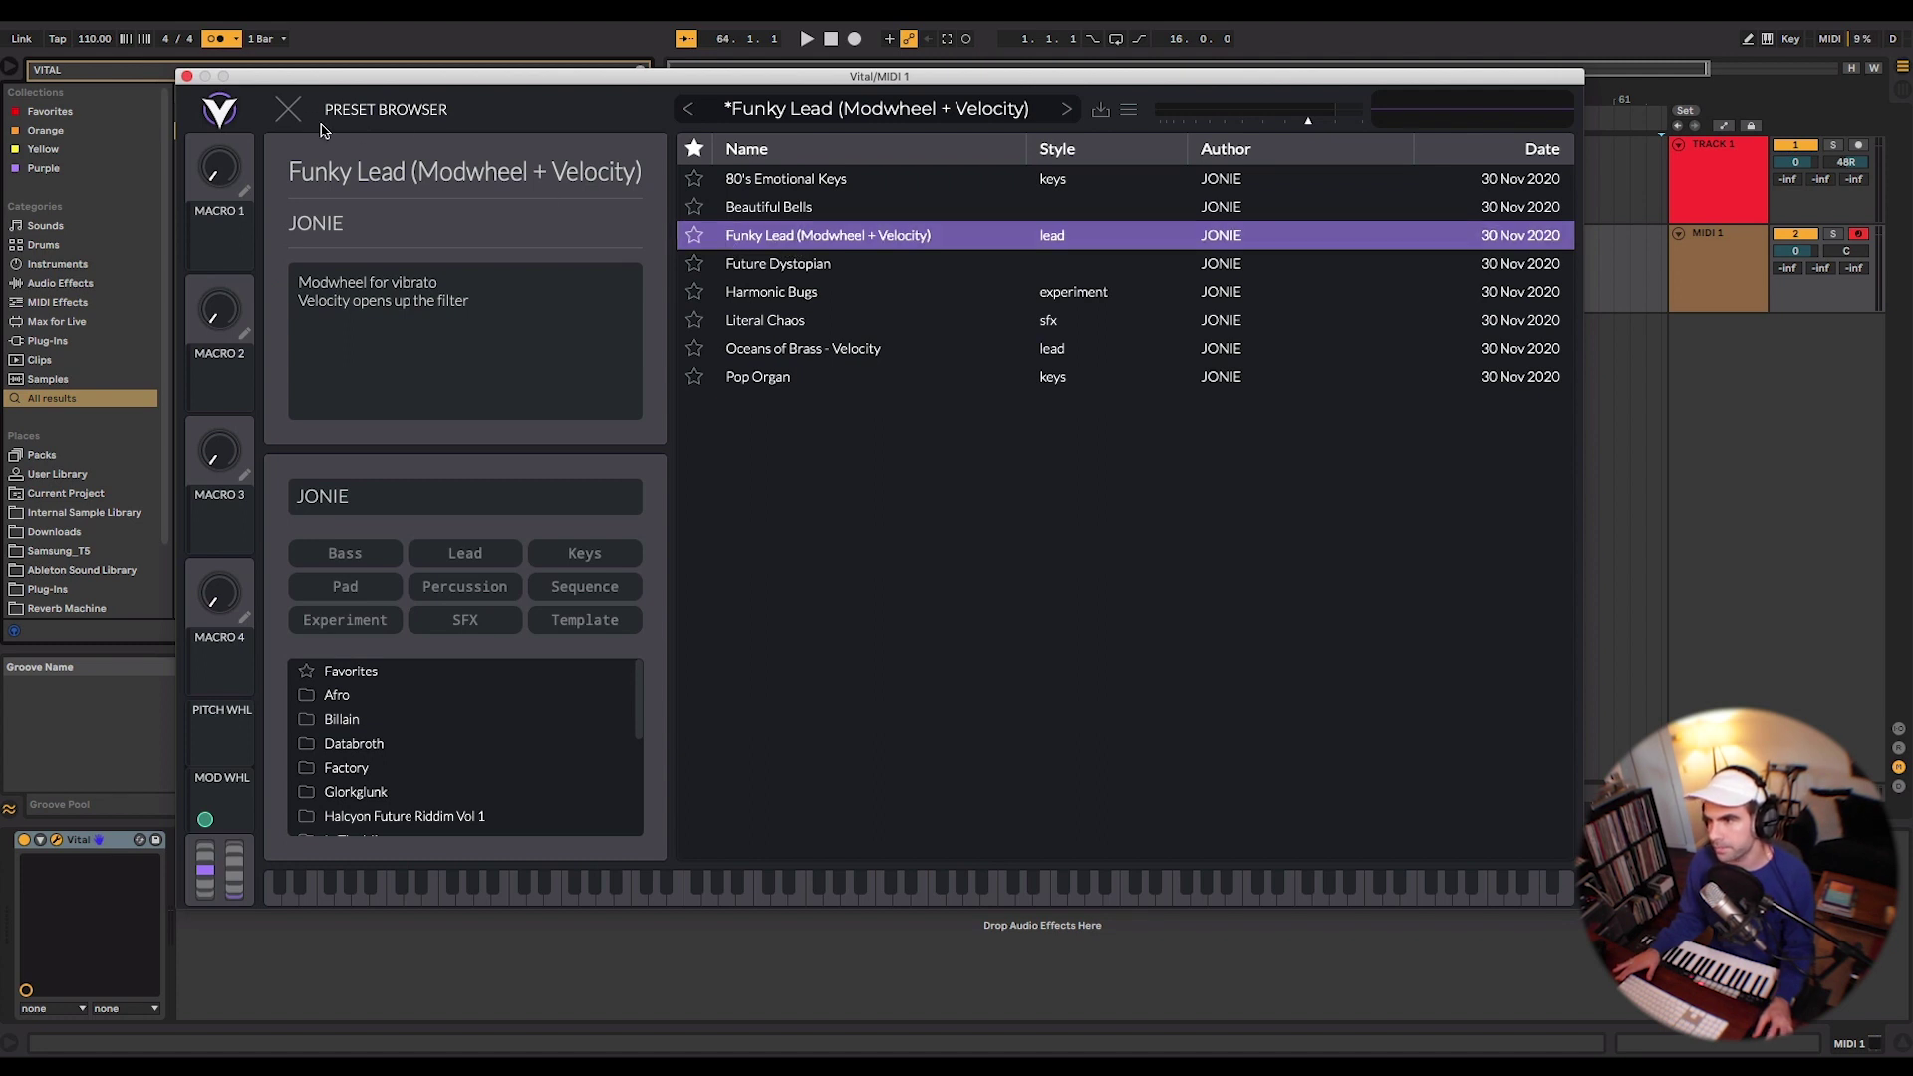
left_click(288, 108)
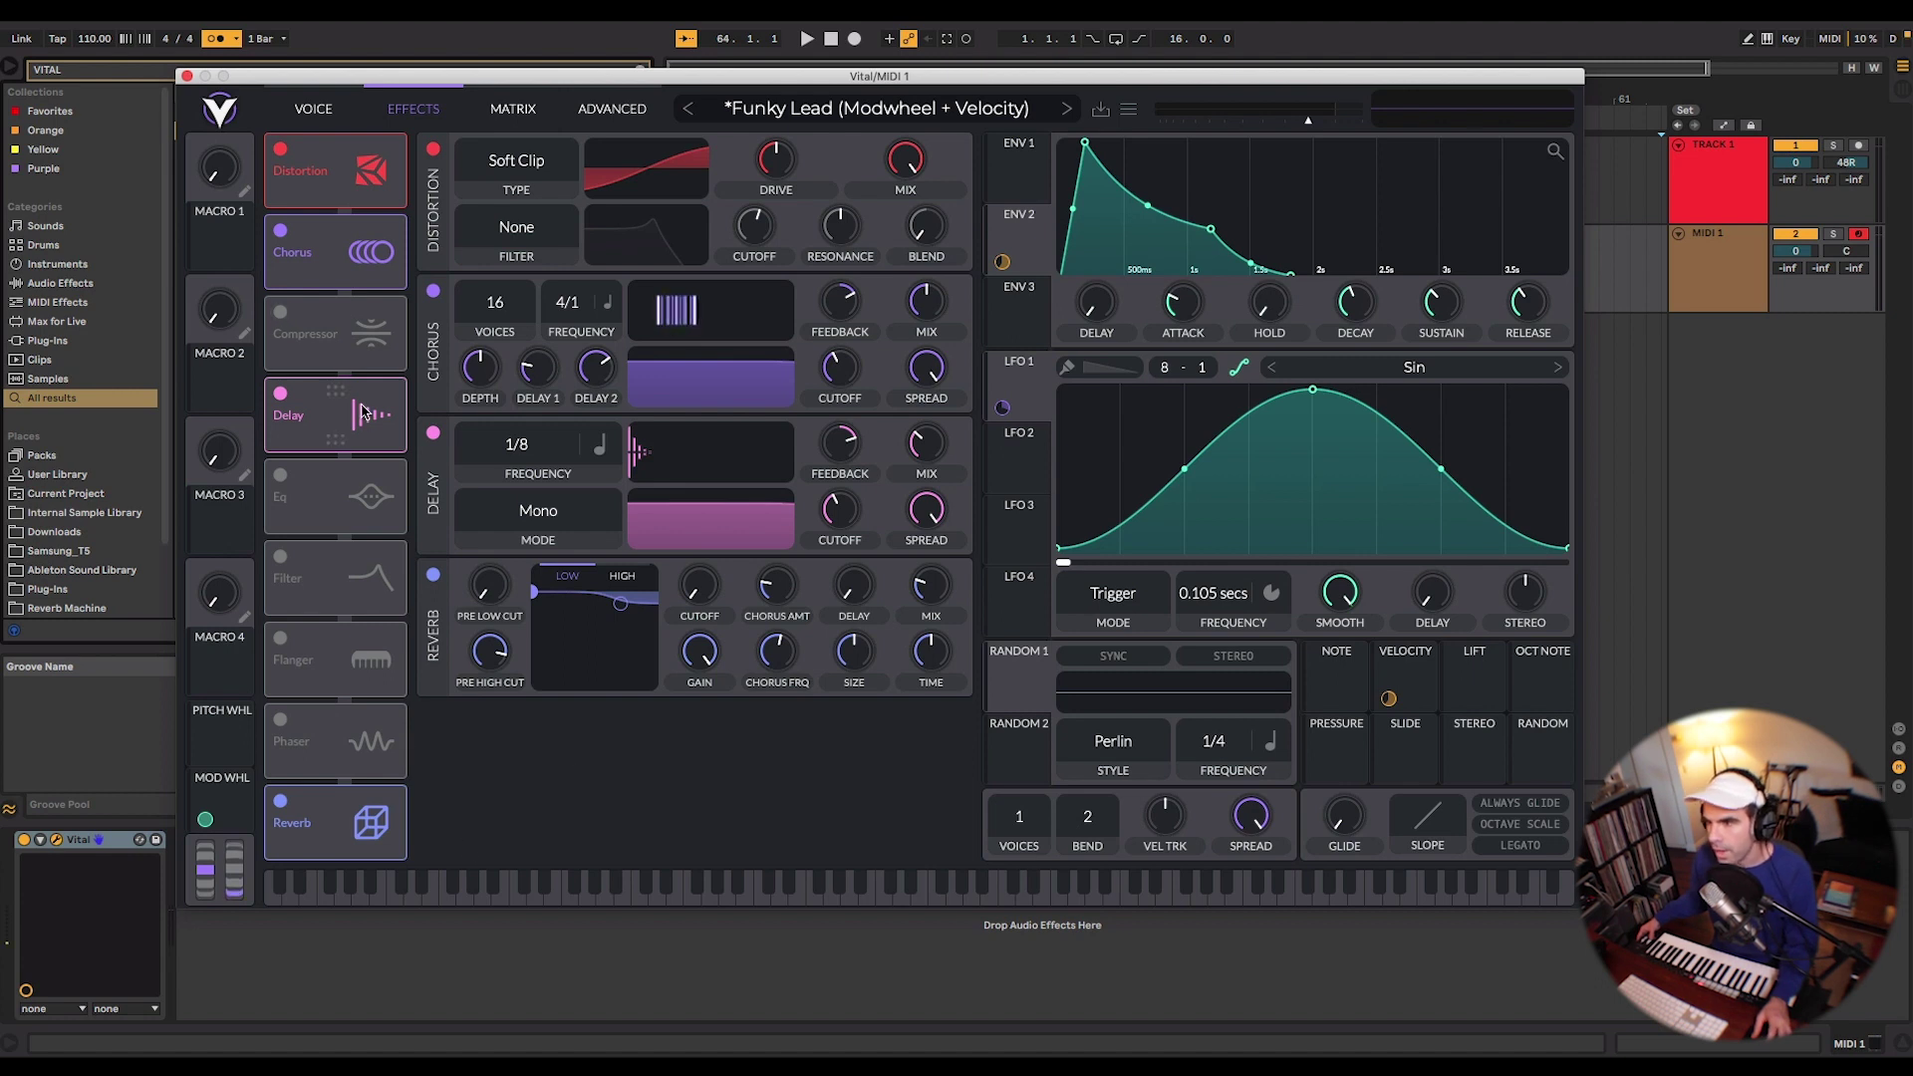
left_click(280, 232)
Switch off delay and reverb, leaving only distortion, then re-enable chorus.
left_click(280, 395)
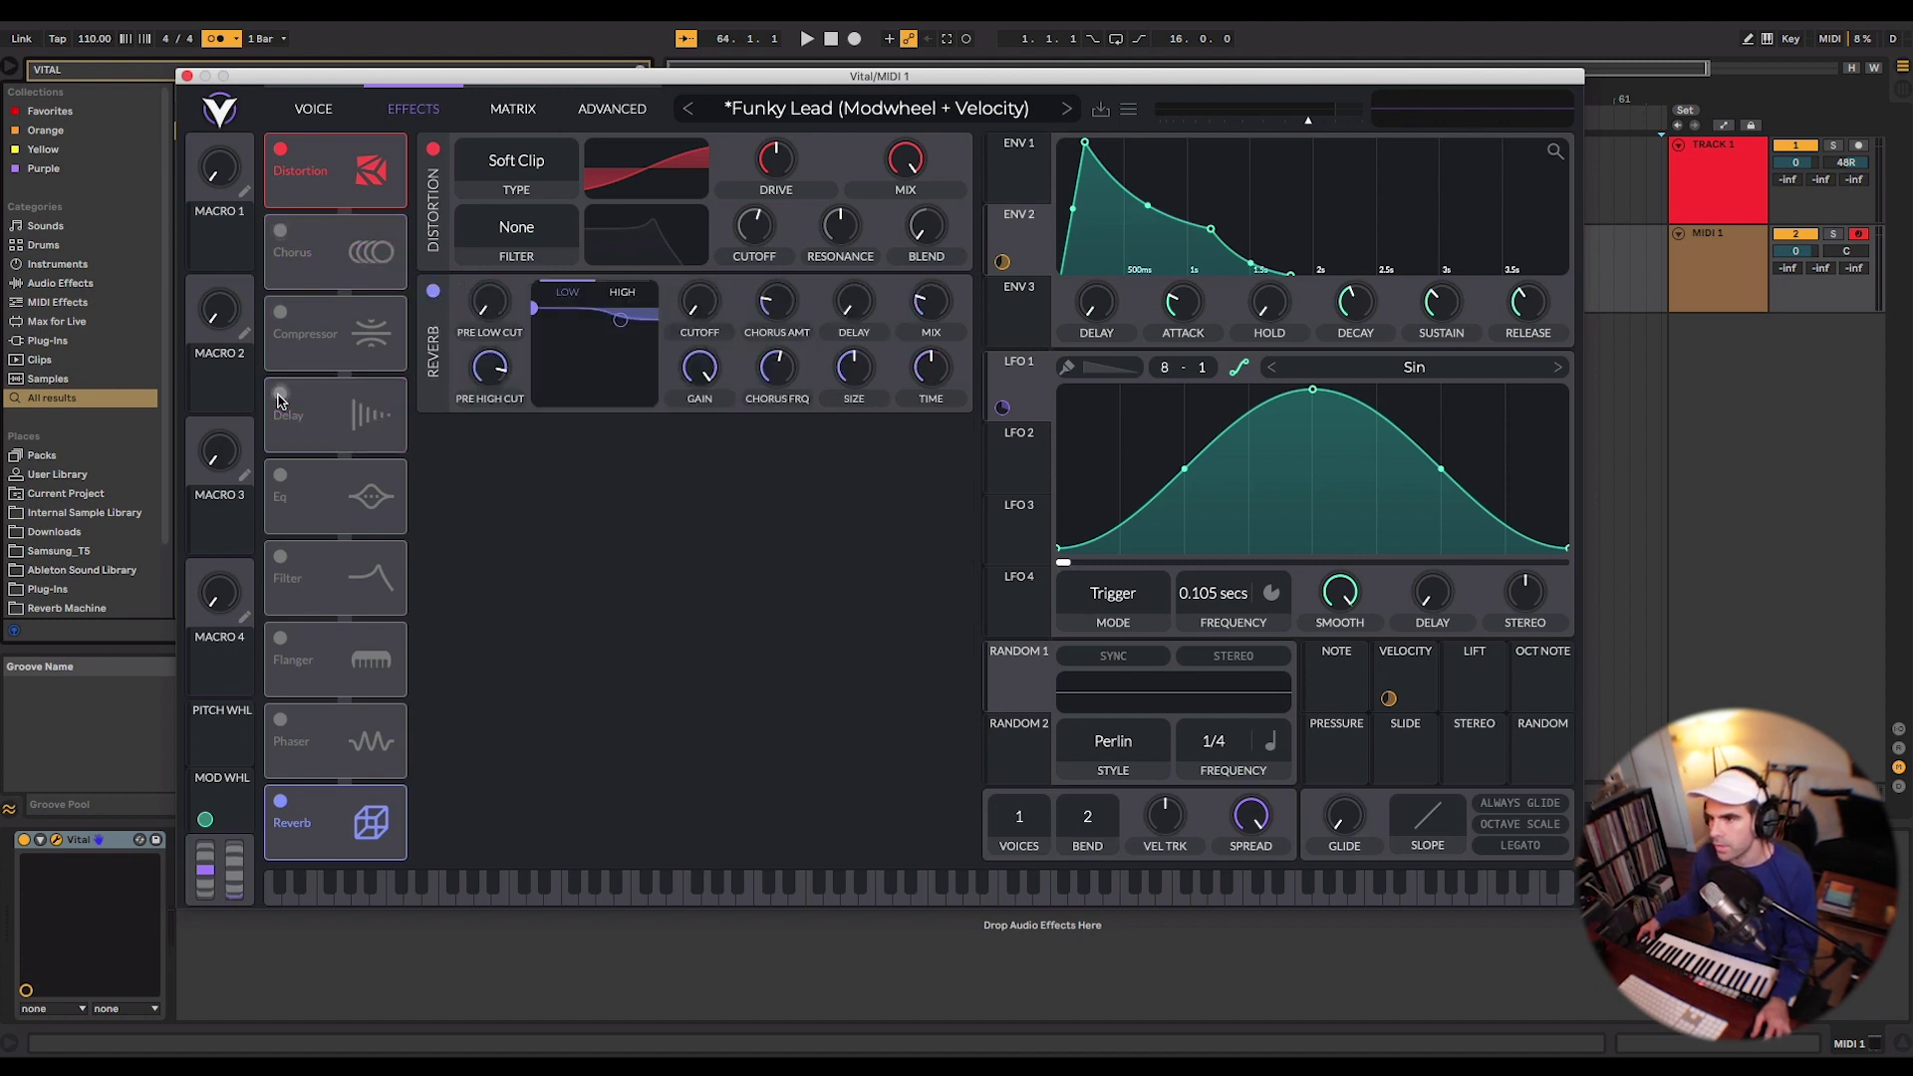
left_click(280, 803)
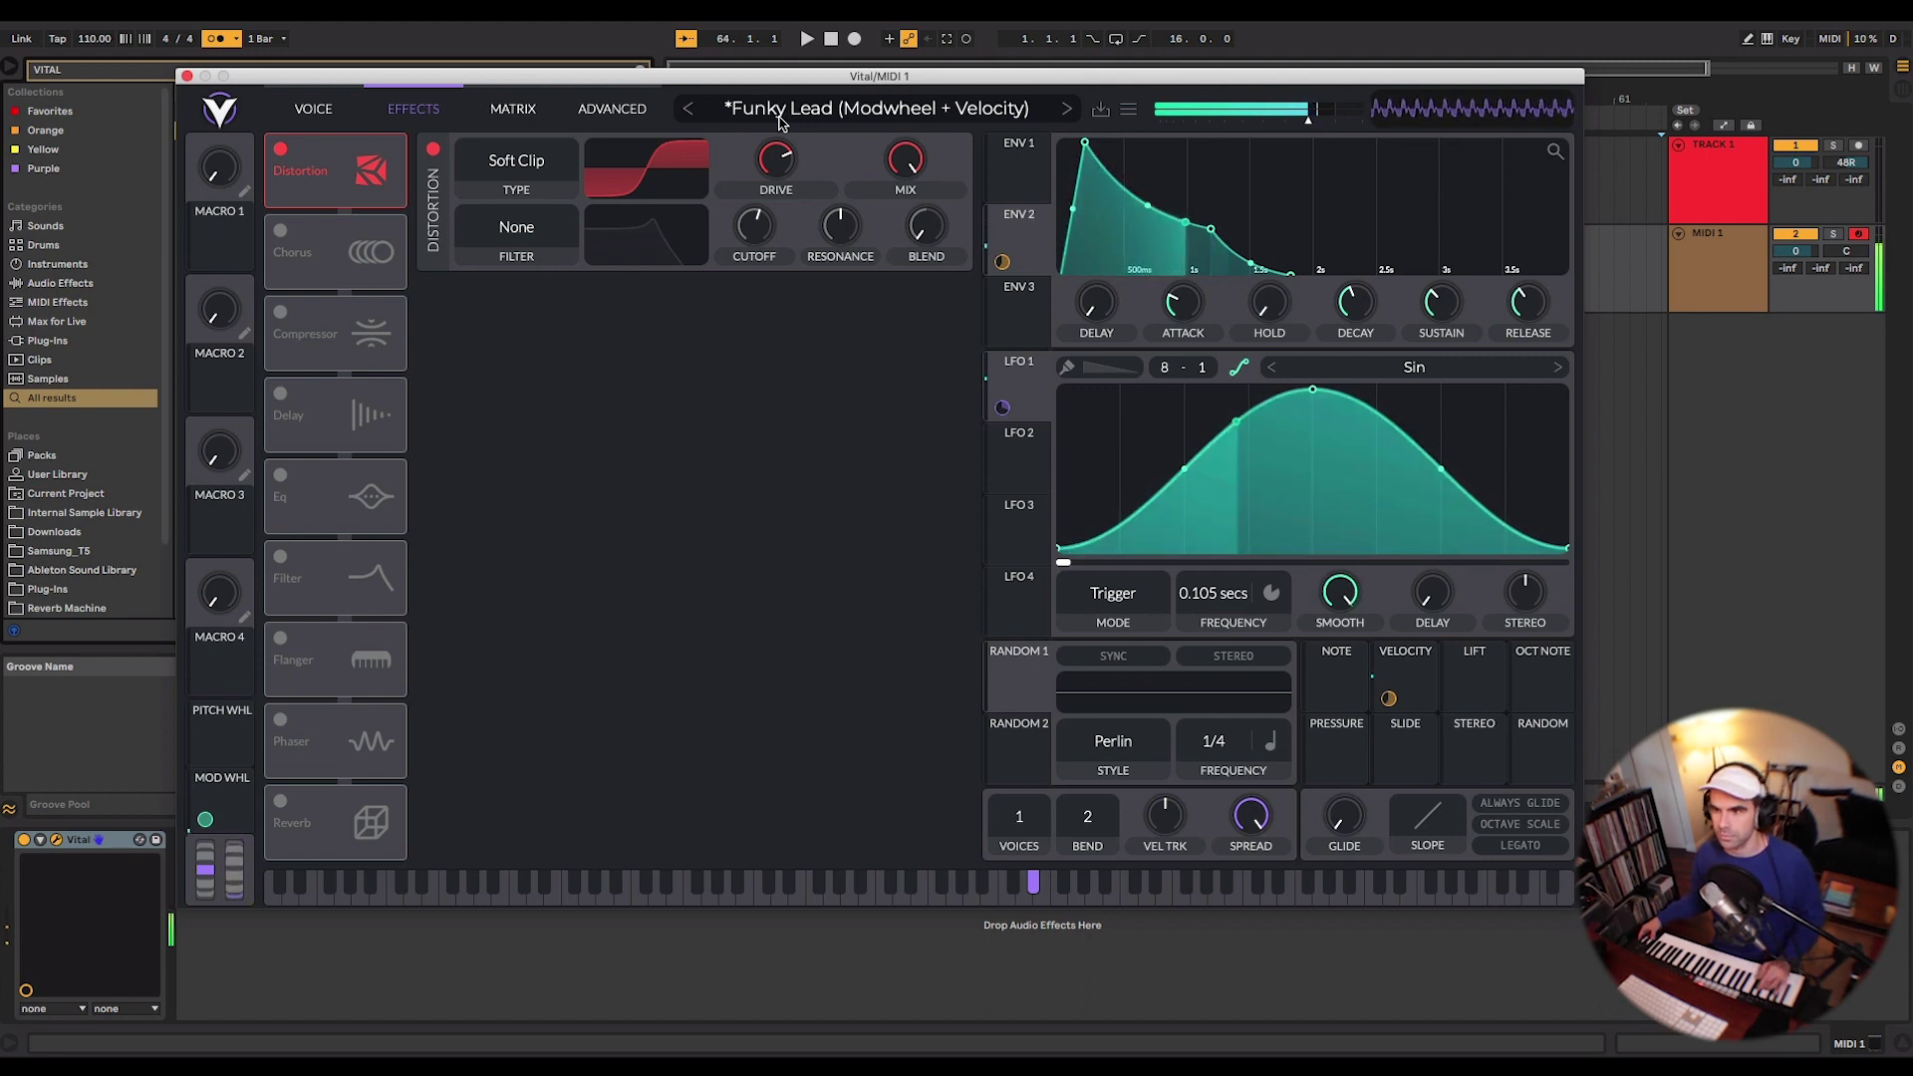
mouse_move(778, 171)
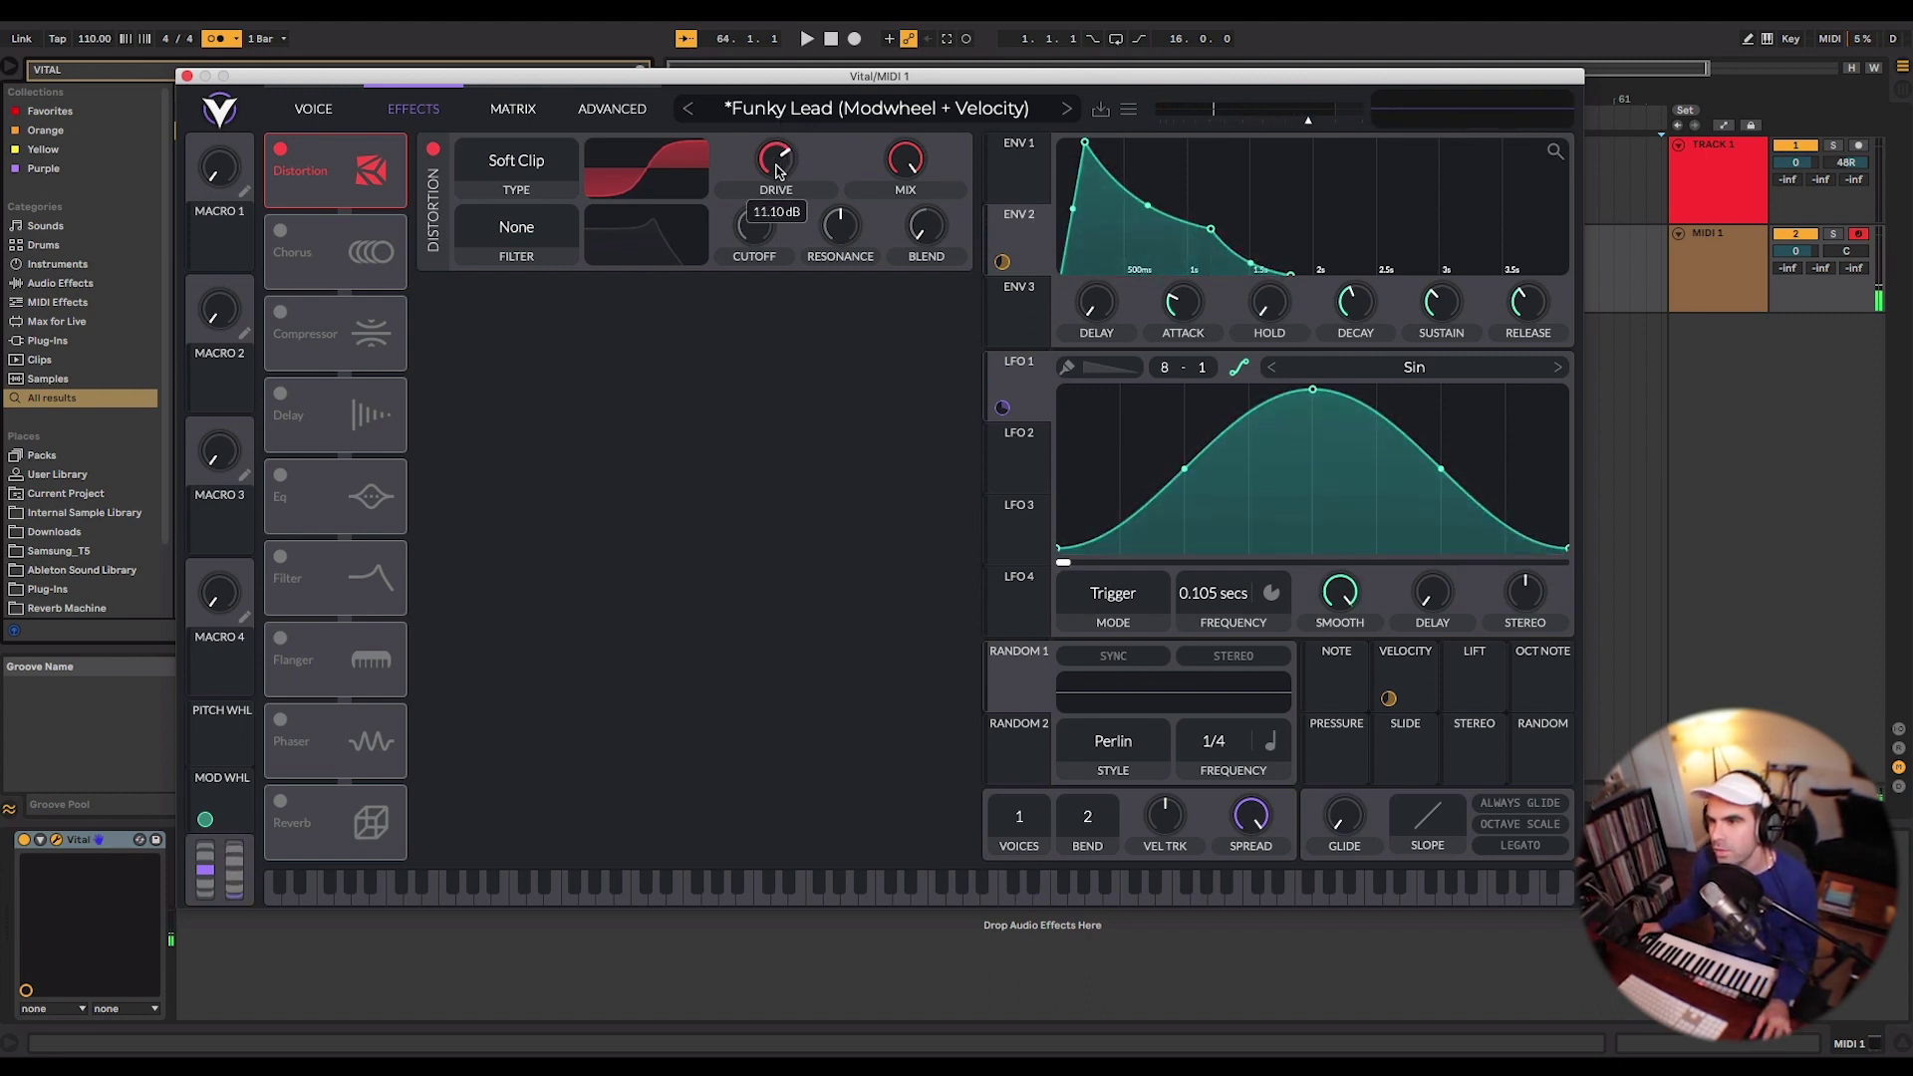
left_click(284, 236)
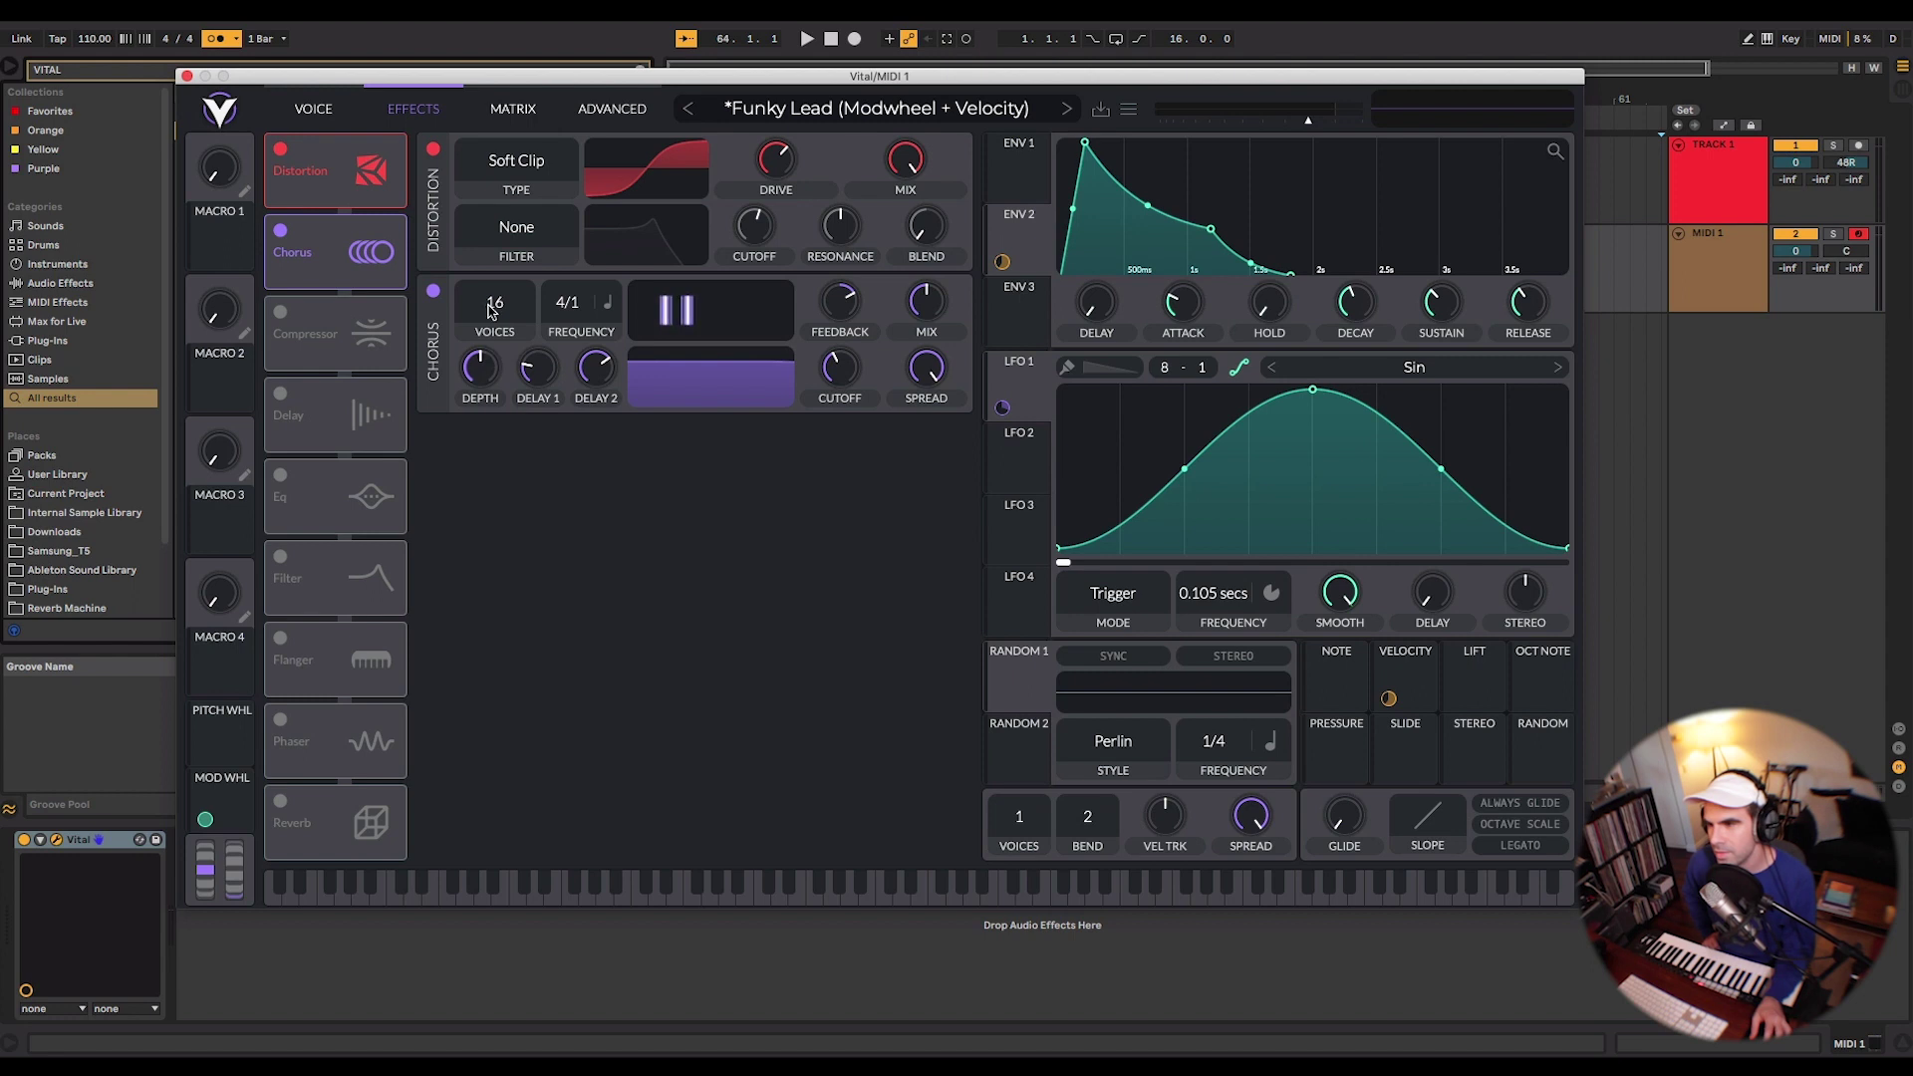
Raise the chorus cutoff to 111 and turn delay back on.
mouse_move(482, 355)
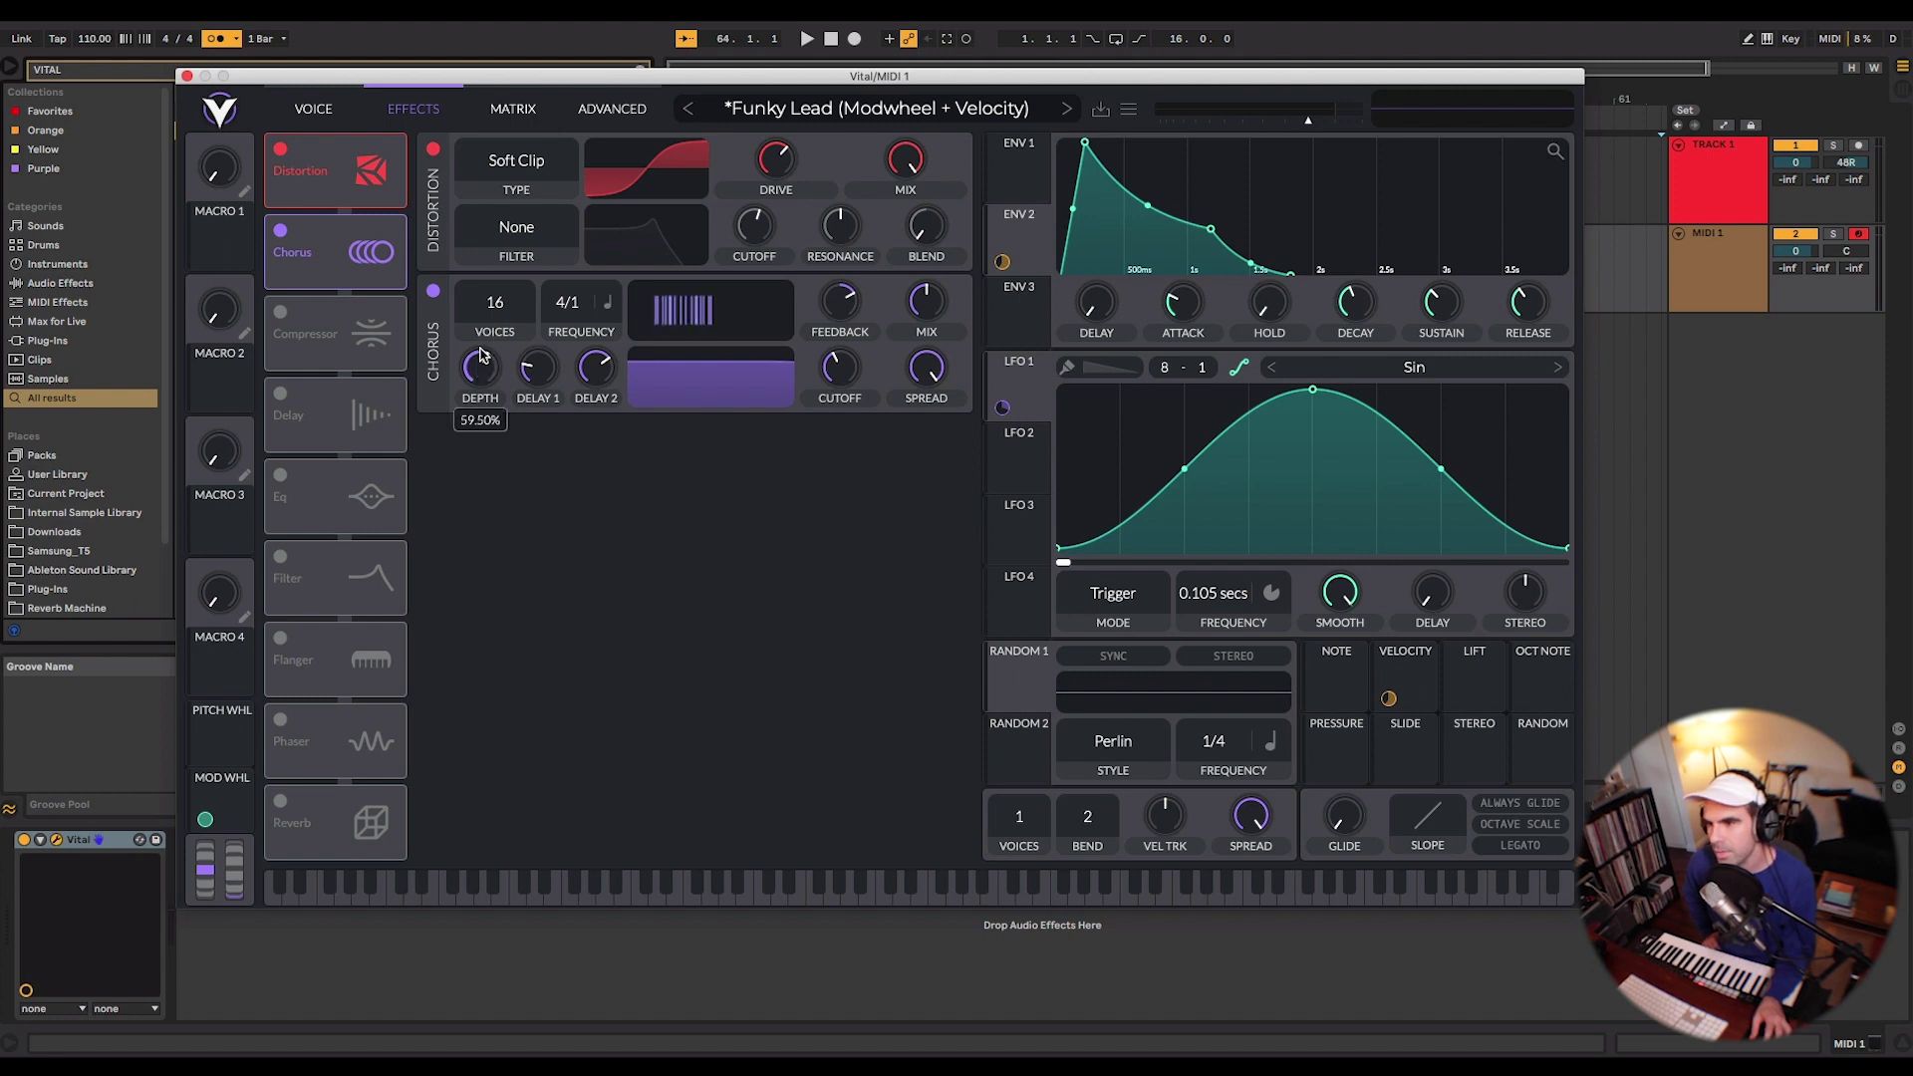
mouse_move(838, 376)
mouse_move(837, 376)
left_mouse_down()
mouse_move(831, 440)
mouse_move(847, 361)
left_mouse_up()
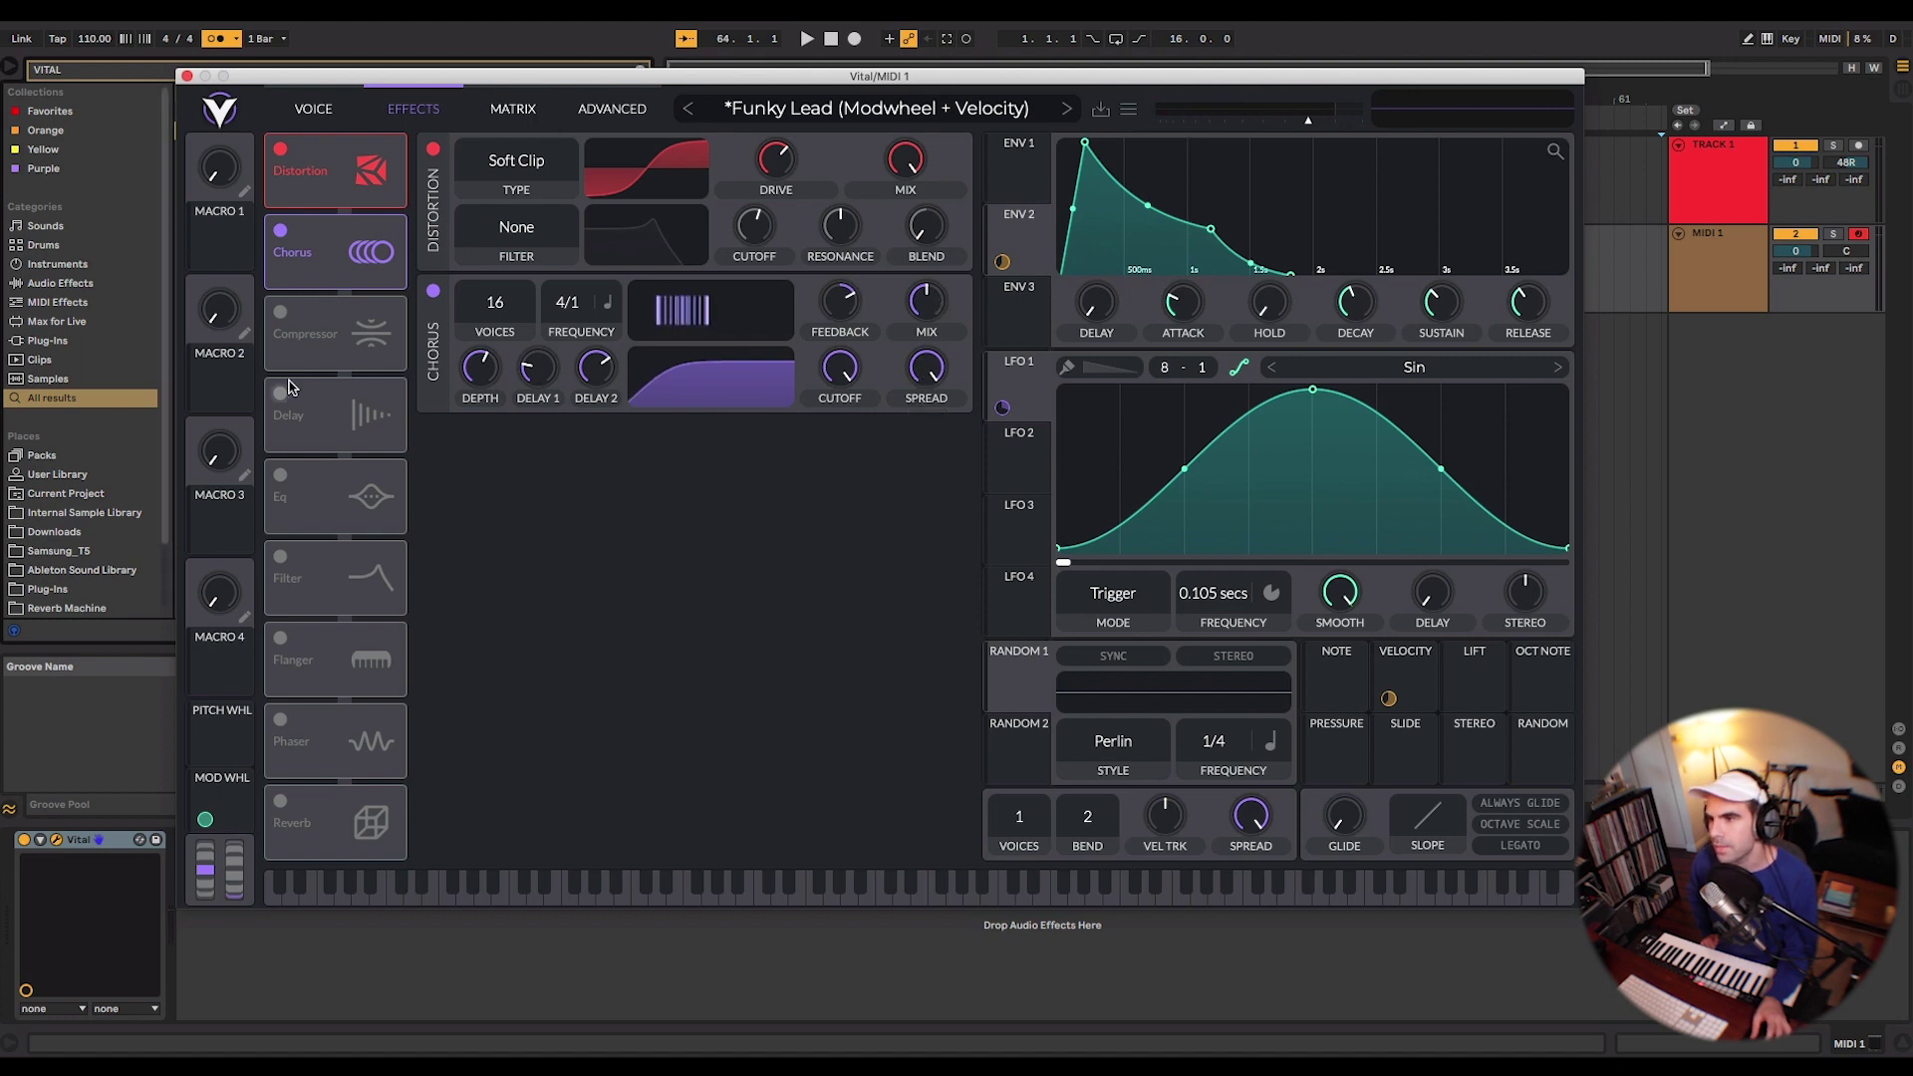
left_click(286, 410)
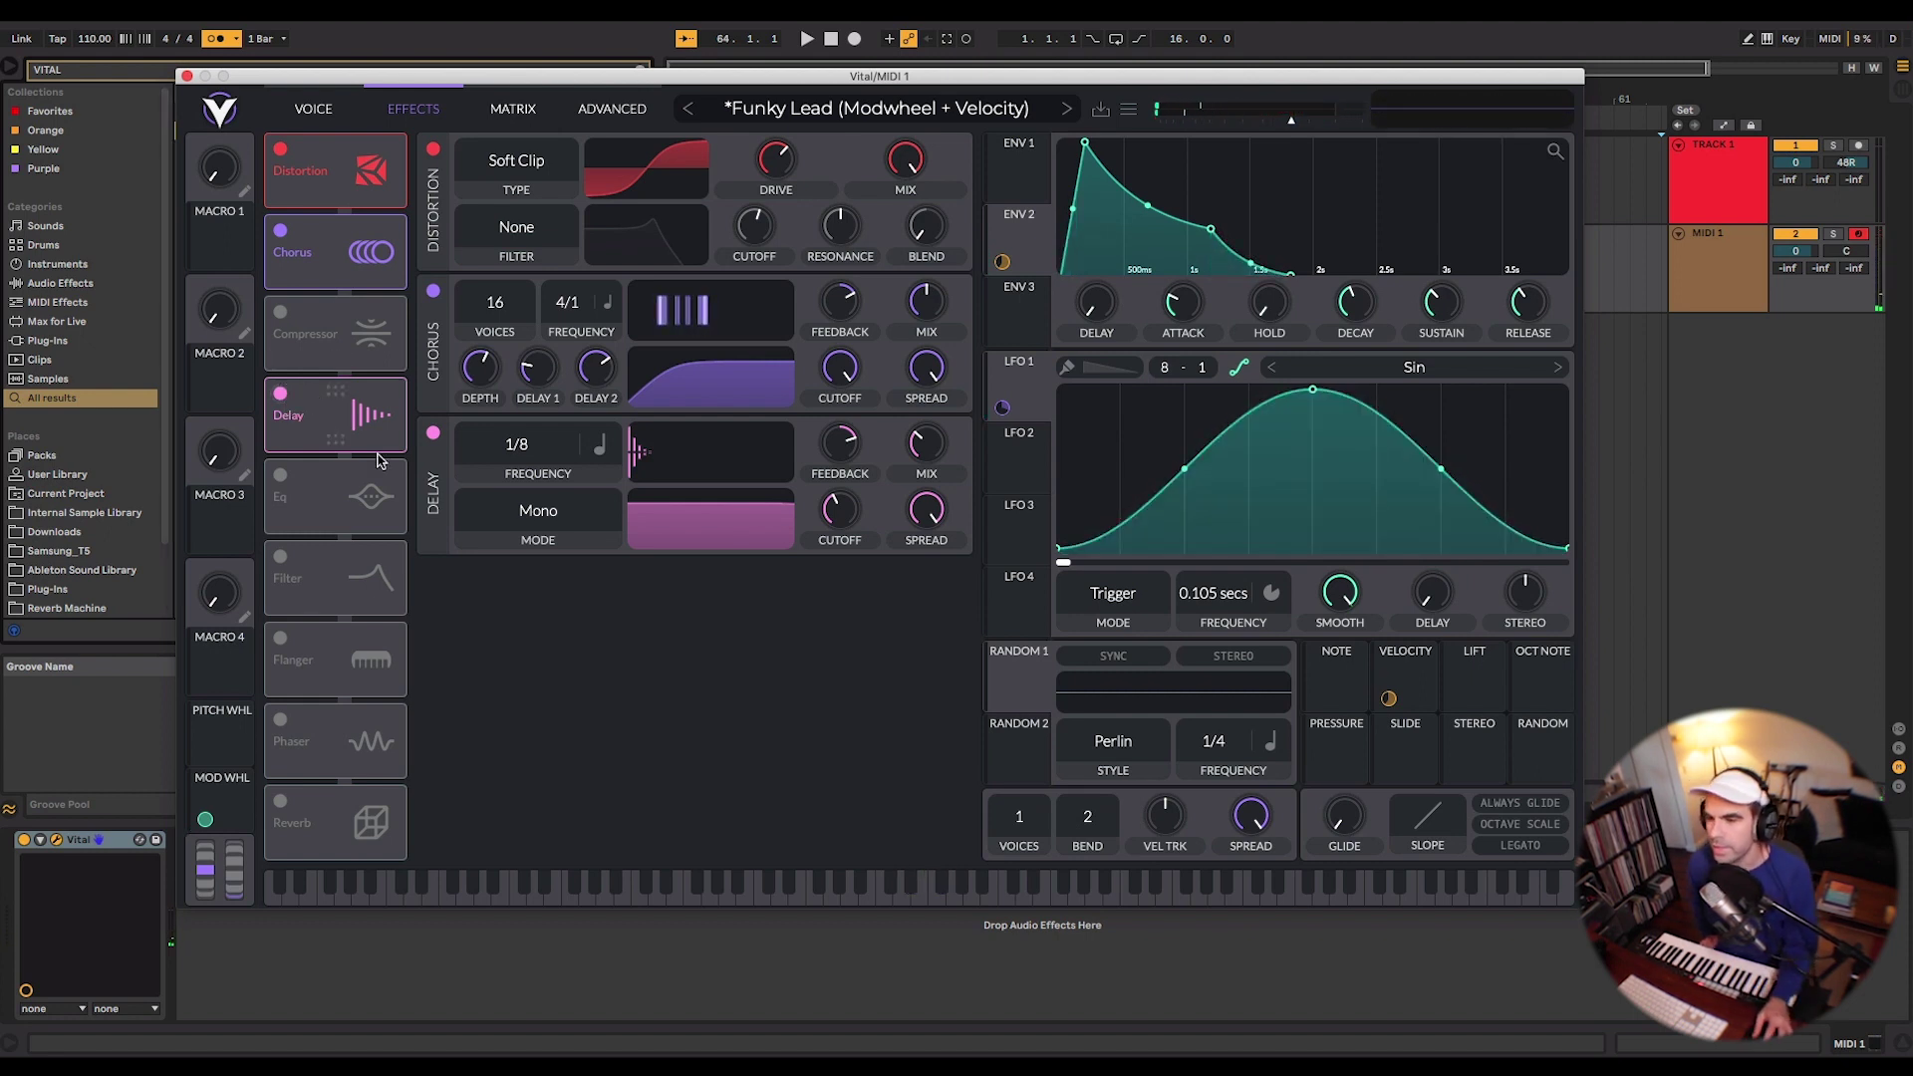
Set the delay to Mid Ping Pong mode and raise its spread to about 0.830.
left_click(531, 524)
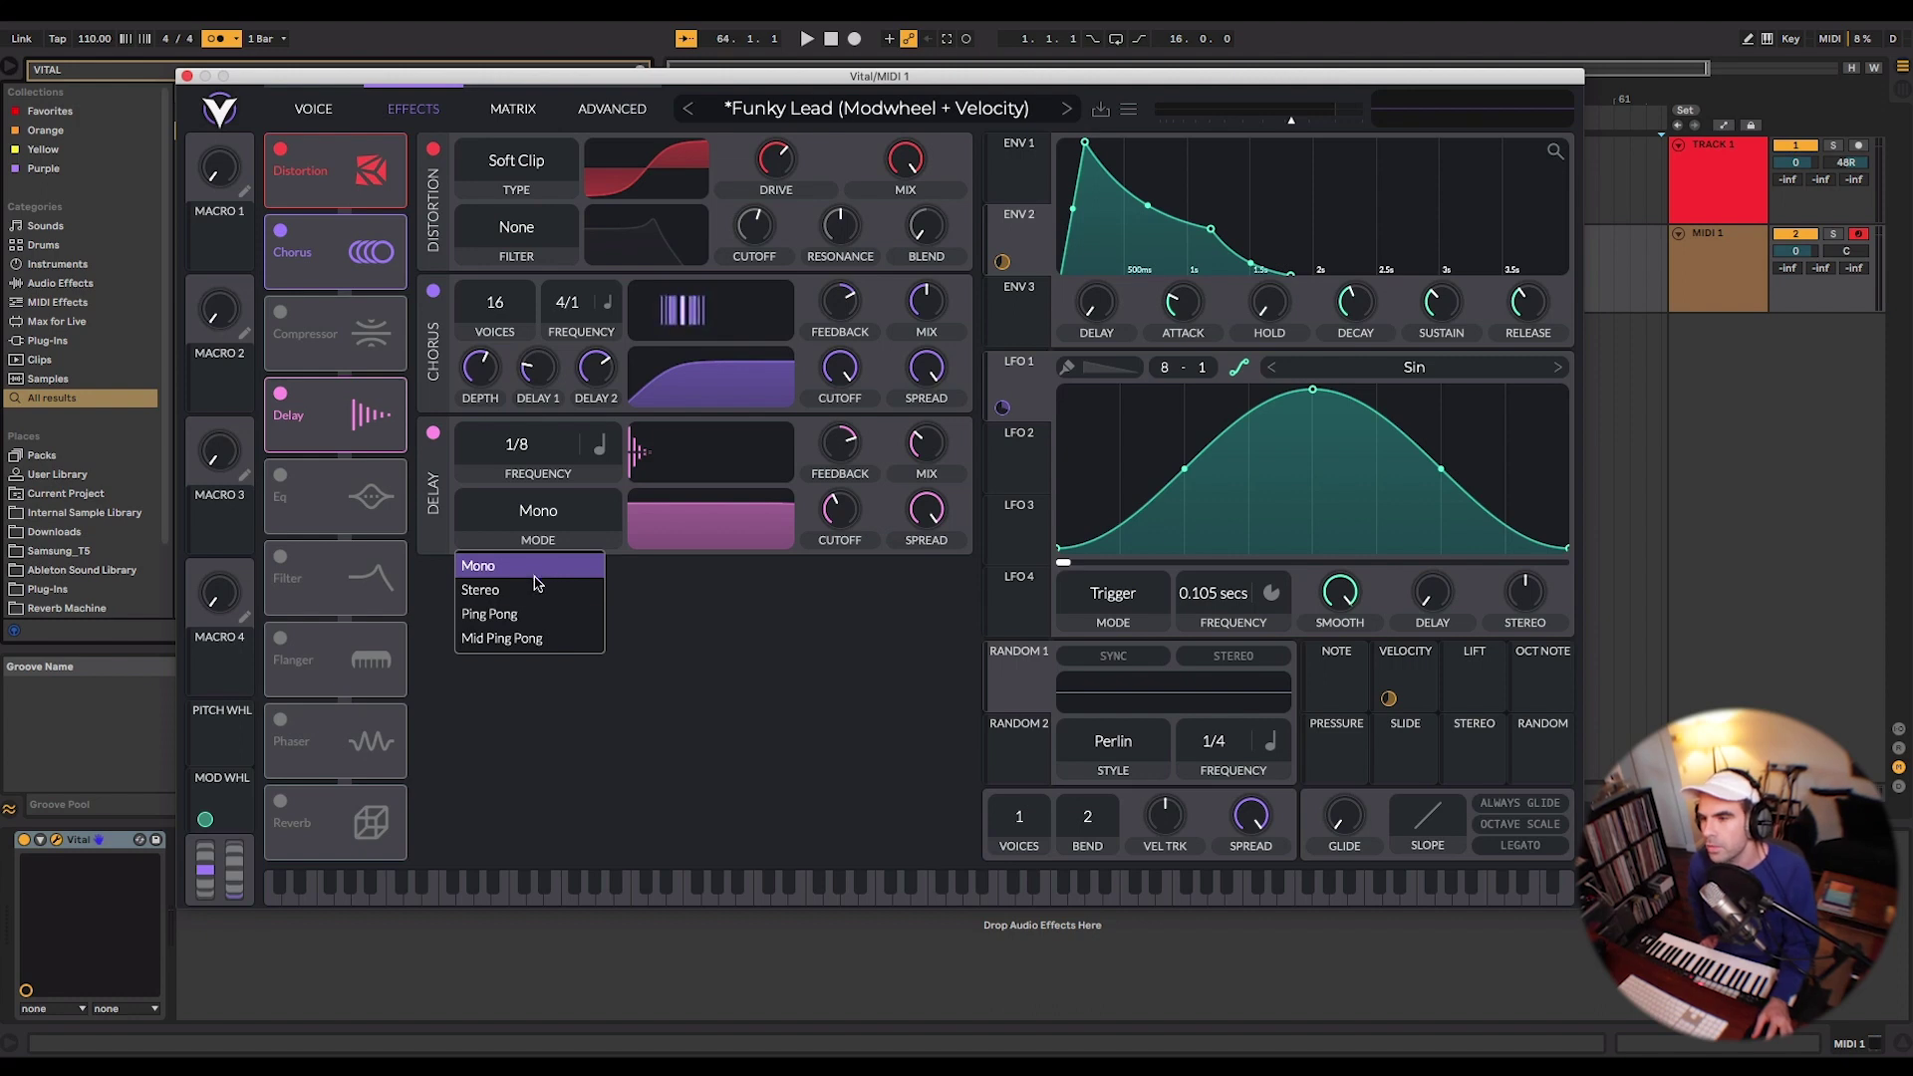
left_click(537, 639)
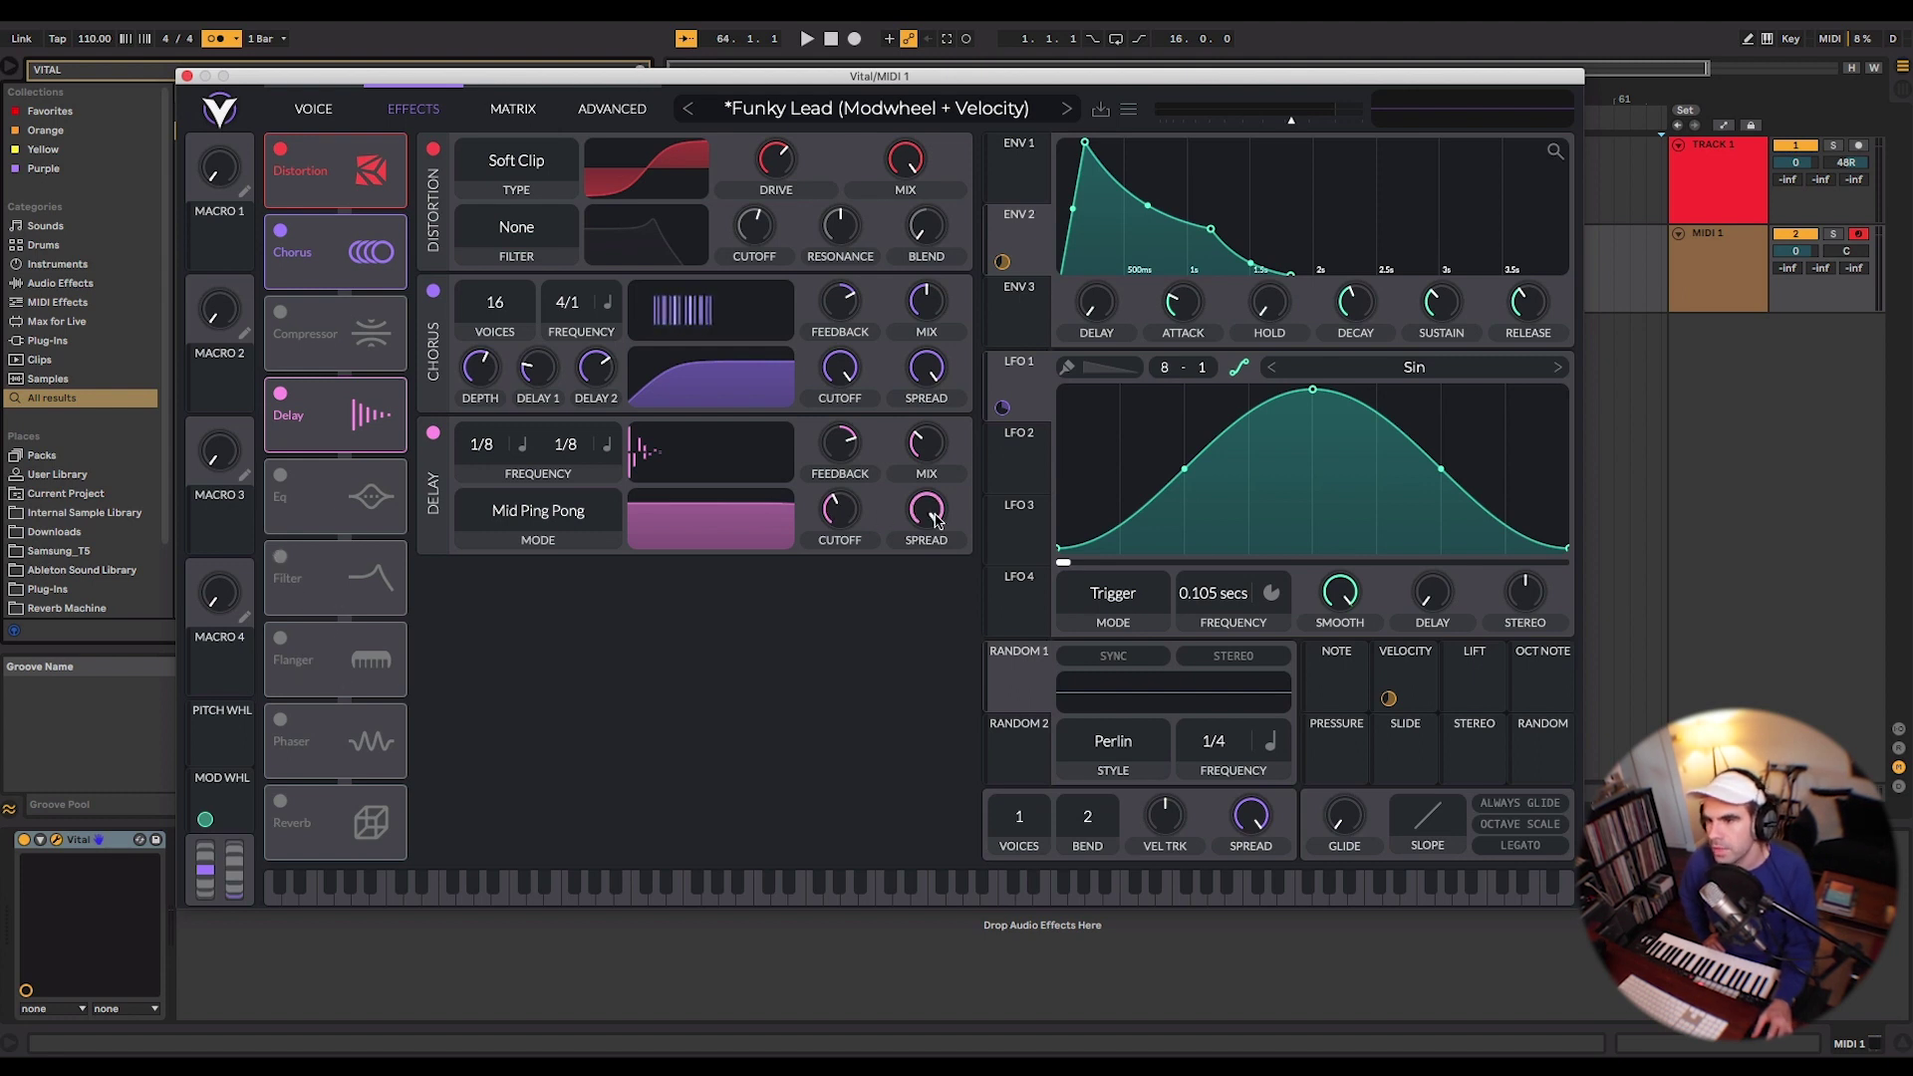
mouse_move(926, 513)
left_mouse_down()
mouse_move(907, 623)
mouse_move(915, 543)
left_mouse_up()
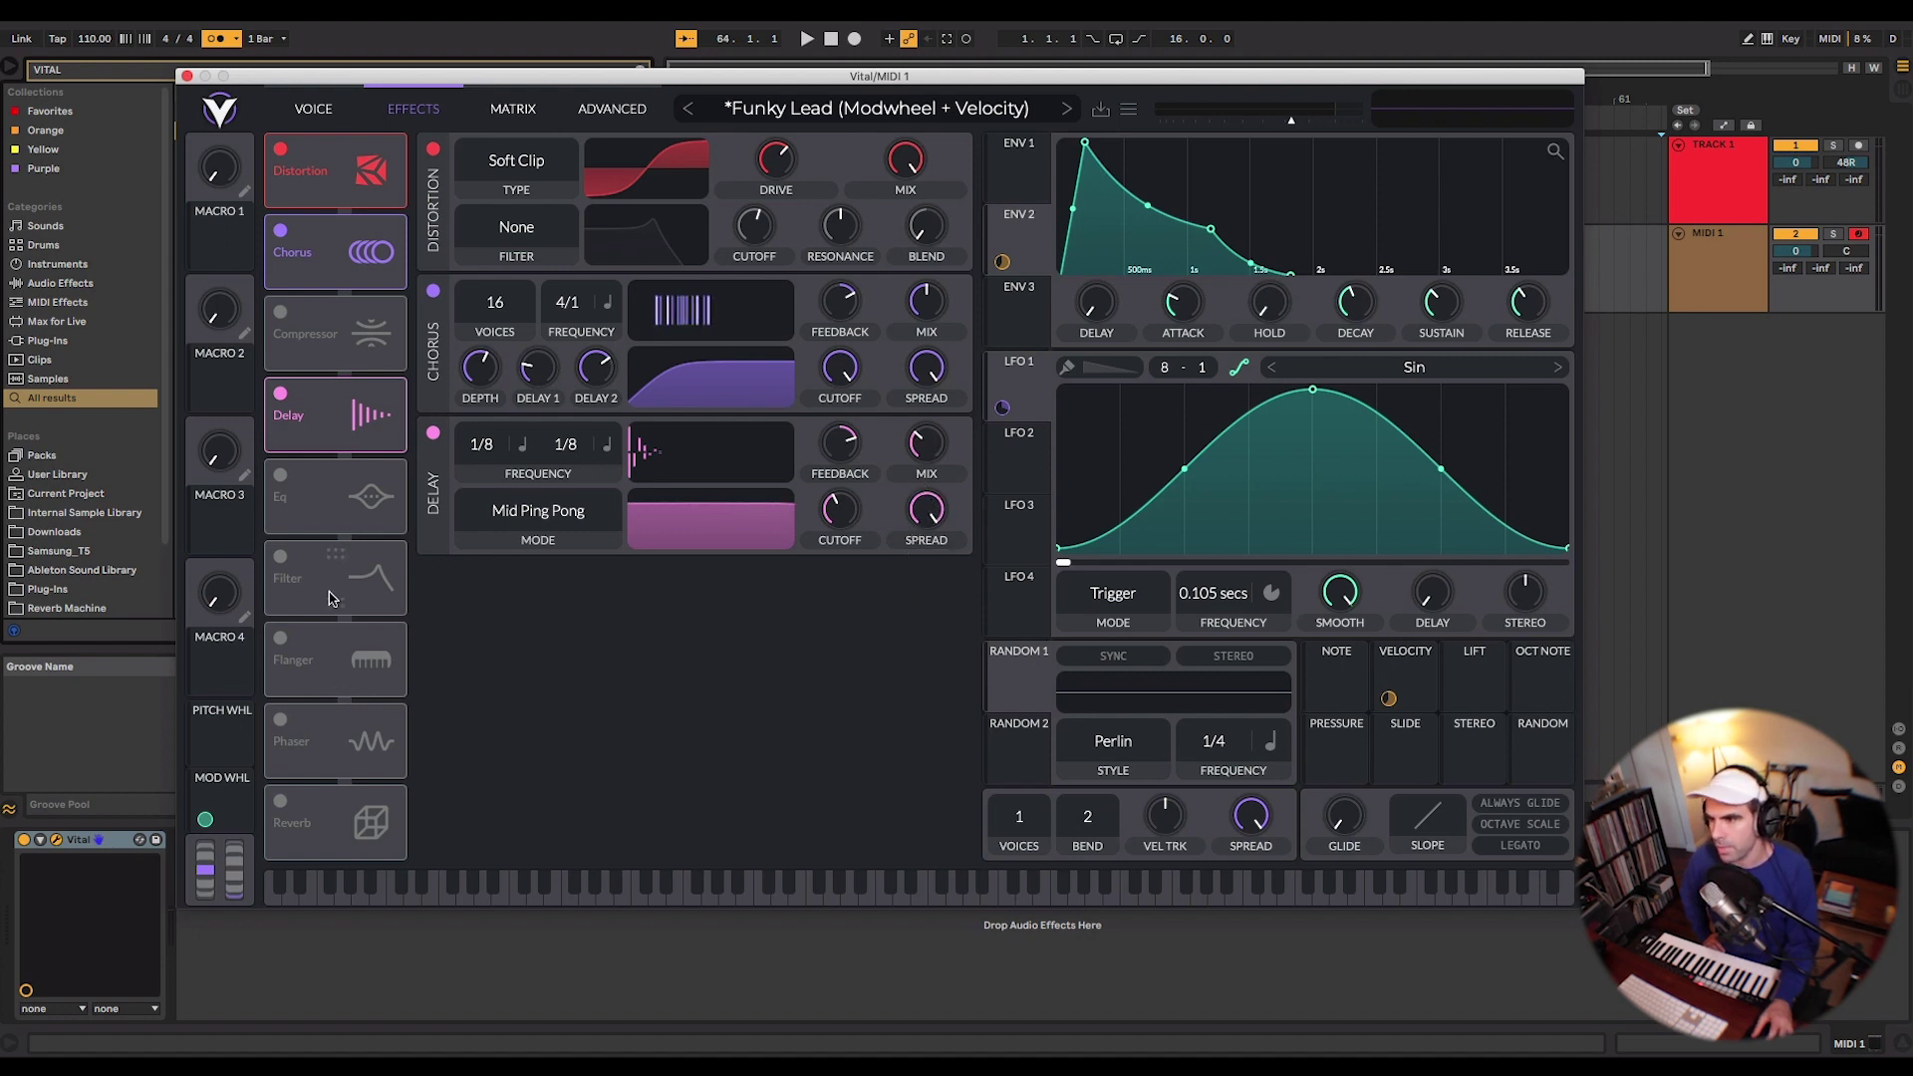
Re-enable reverb, lower its chorus amount slightly, and set its mix to 43%.
left_click(281, 802)
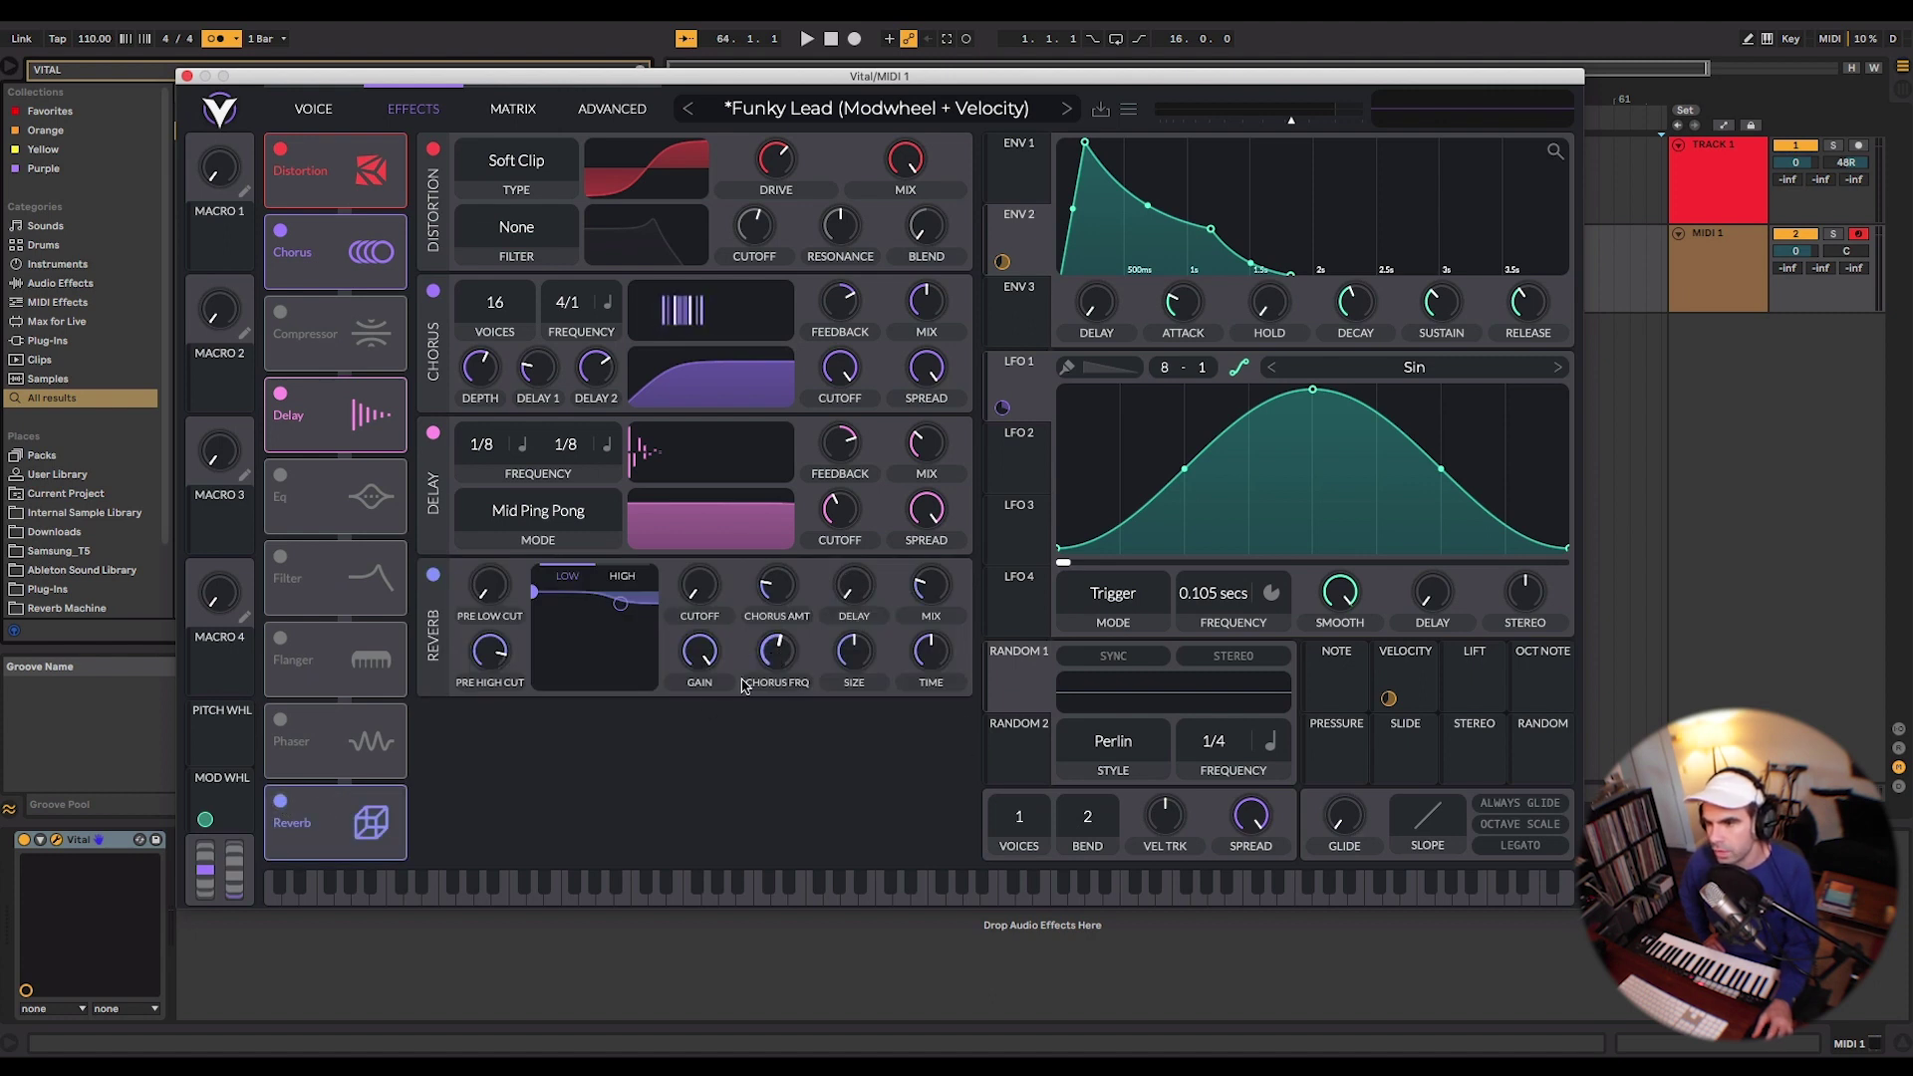
mouse_move(783, 598)
left_mouse_down()
mouse_move(774, 648)
mouse_move(776, 602)
left_mouse_up()
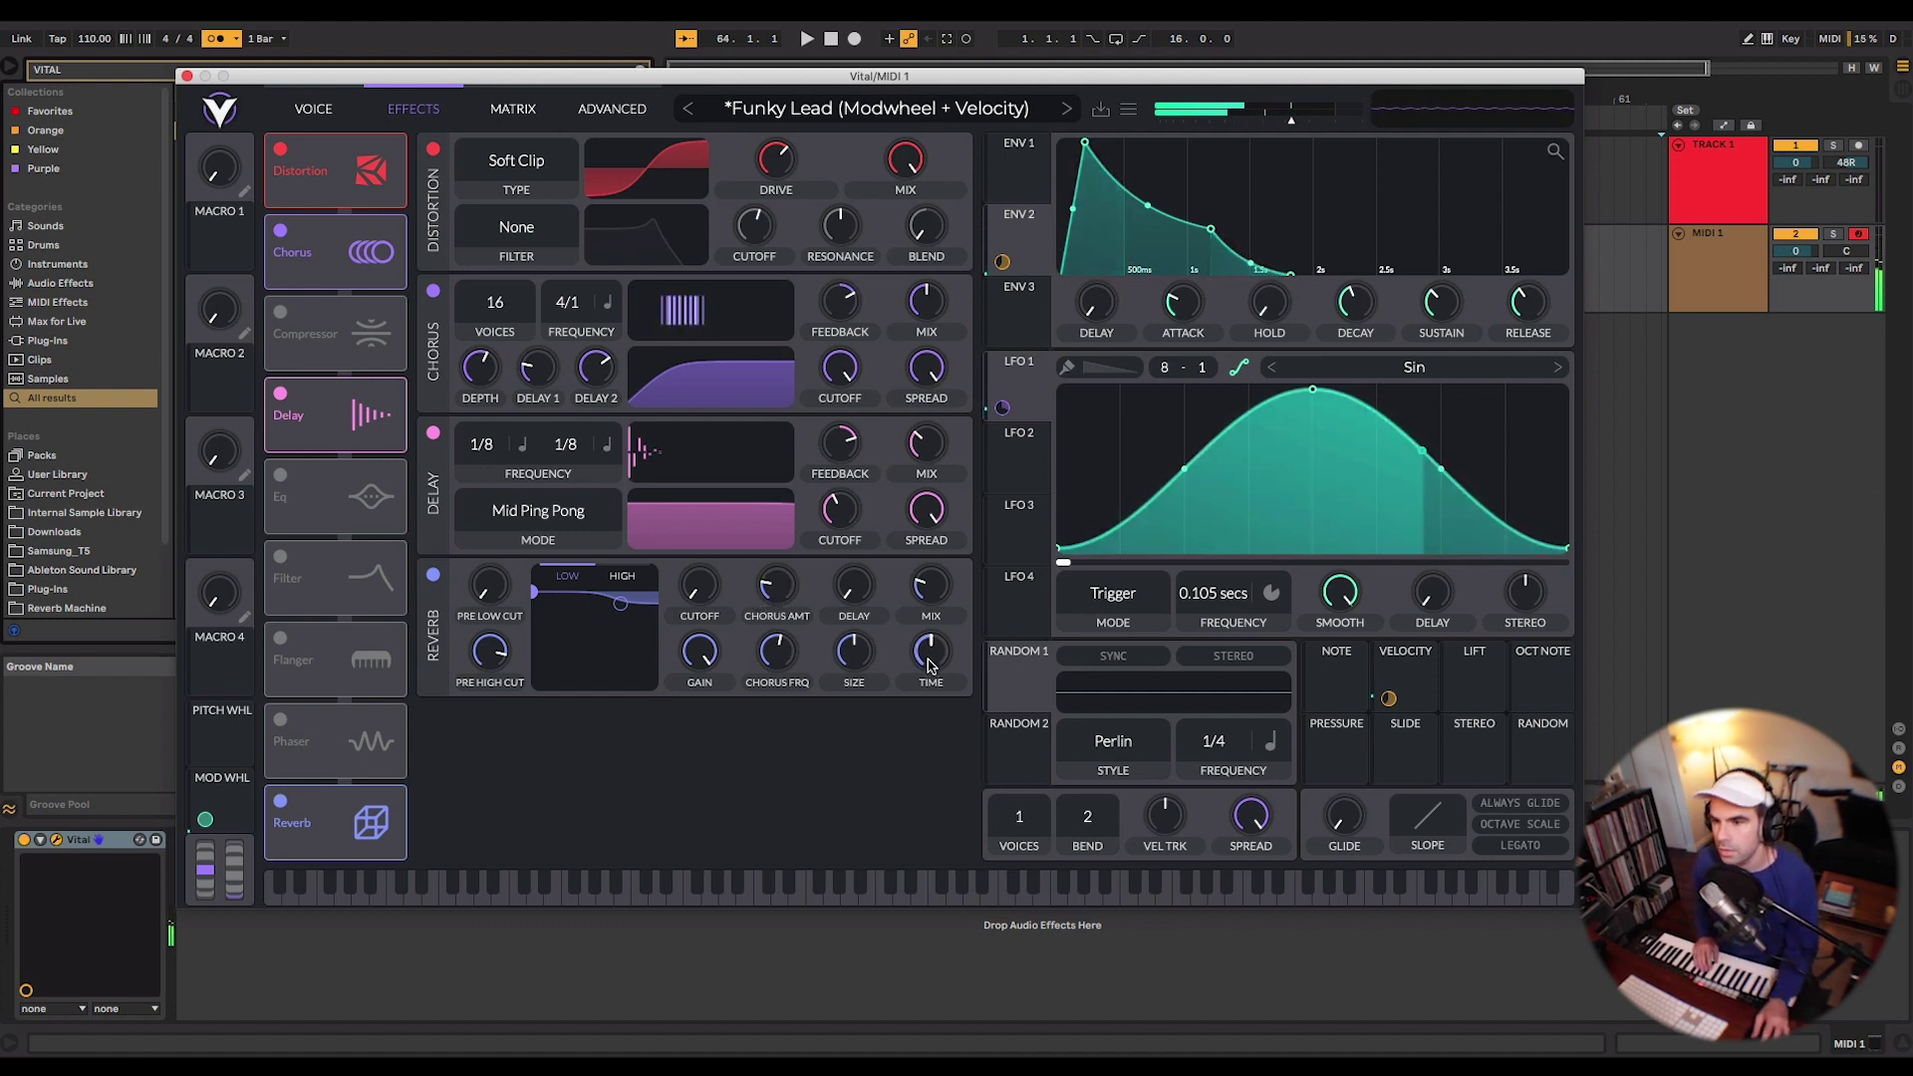
mouse_move(928, 583)
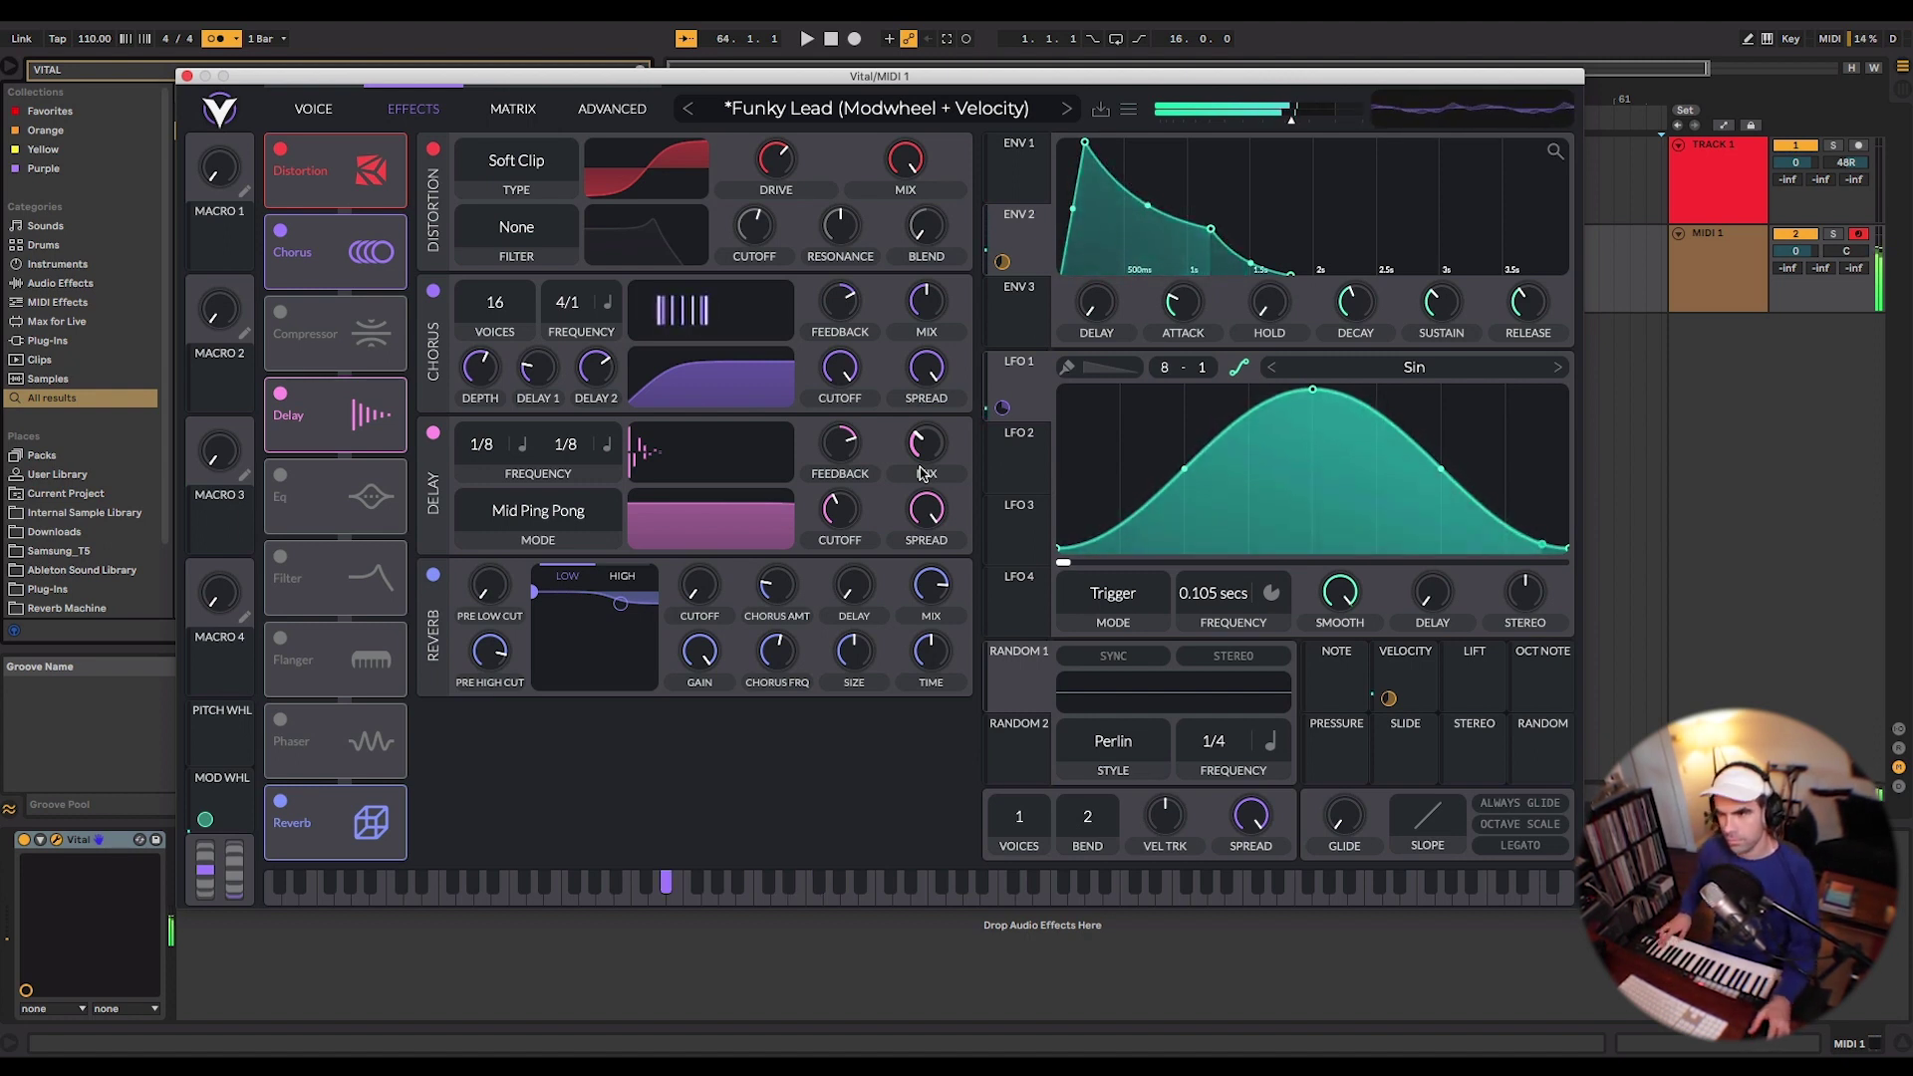
left_click_drag(931, 588, 918, 644)
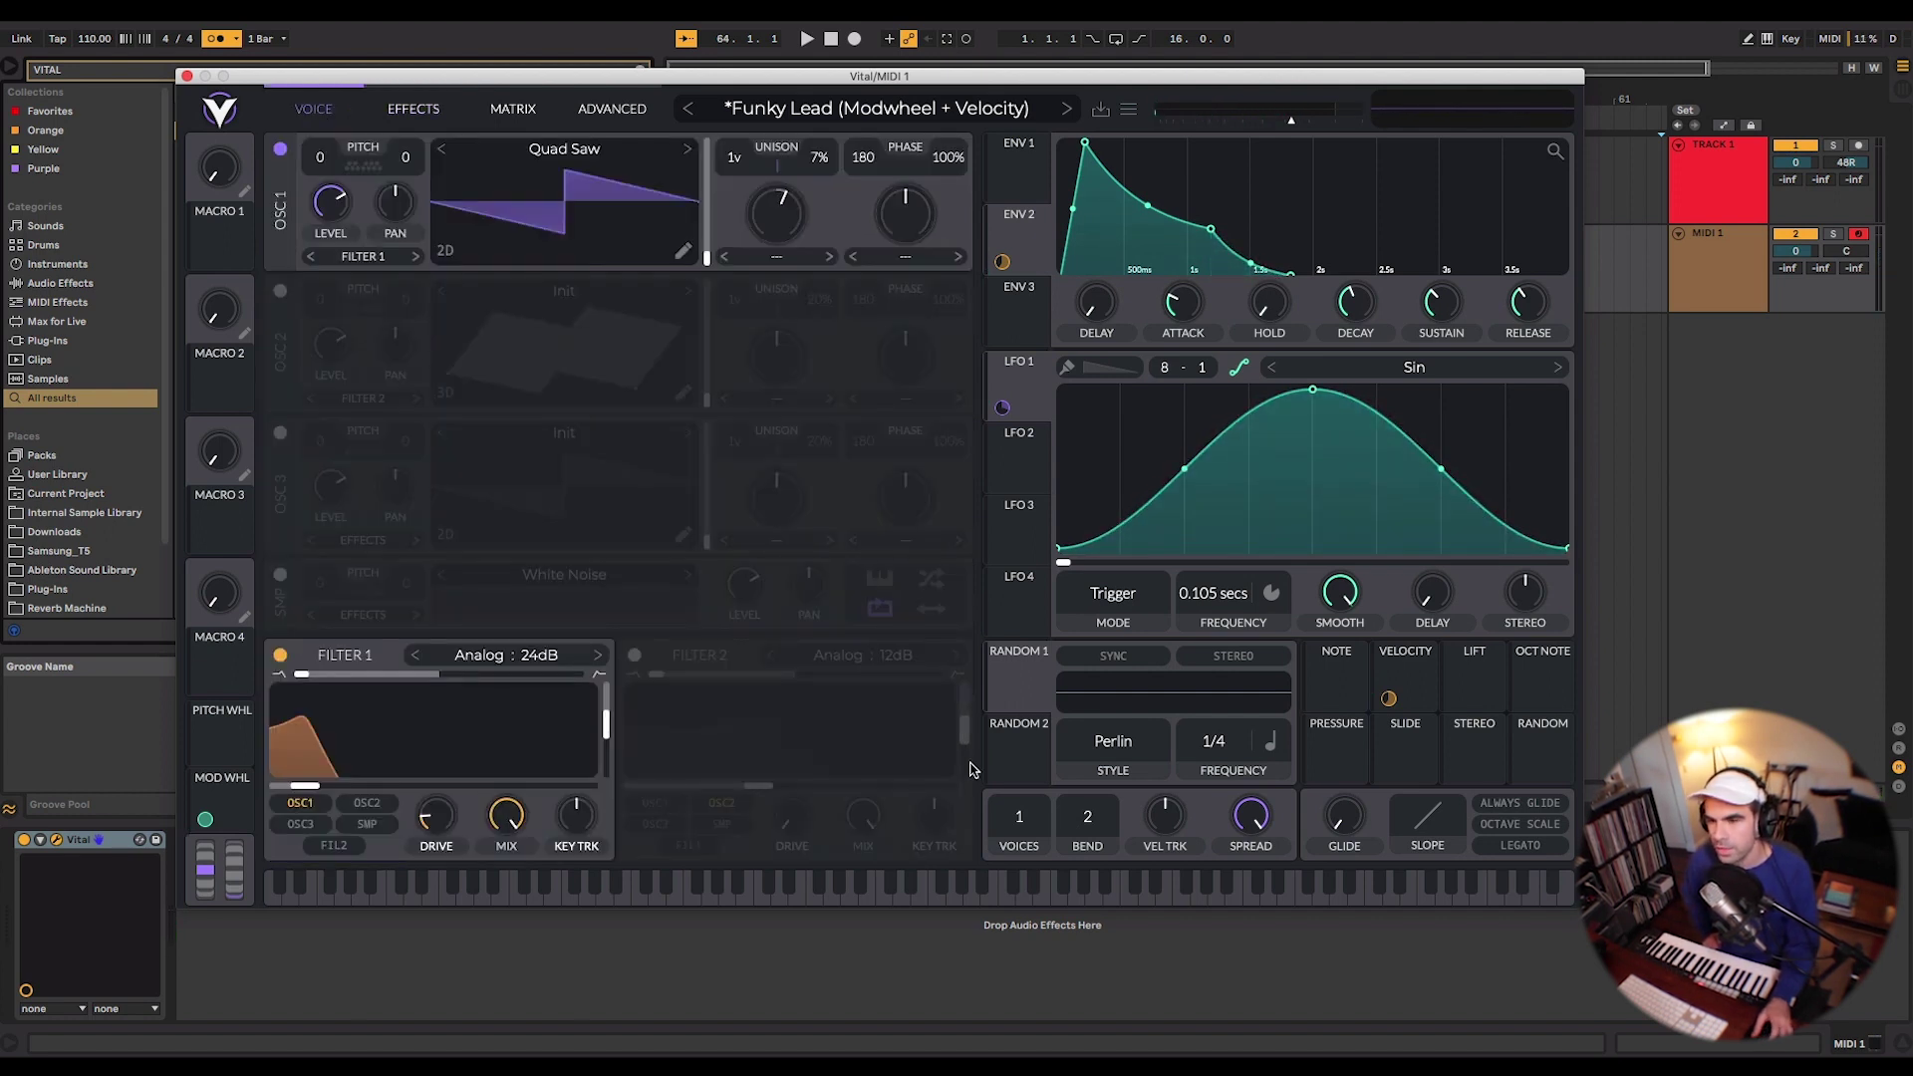
left_click(1404, 684)
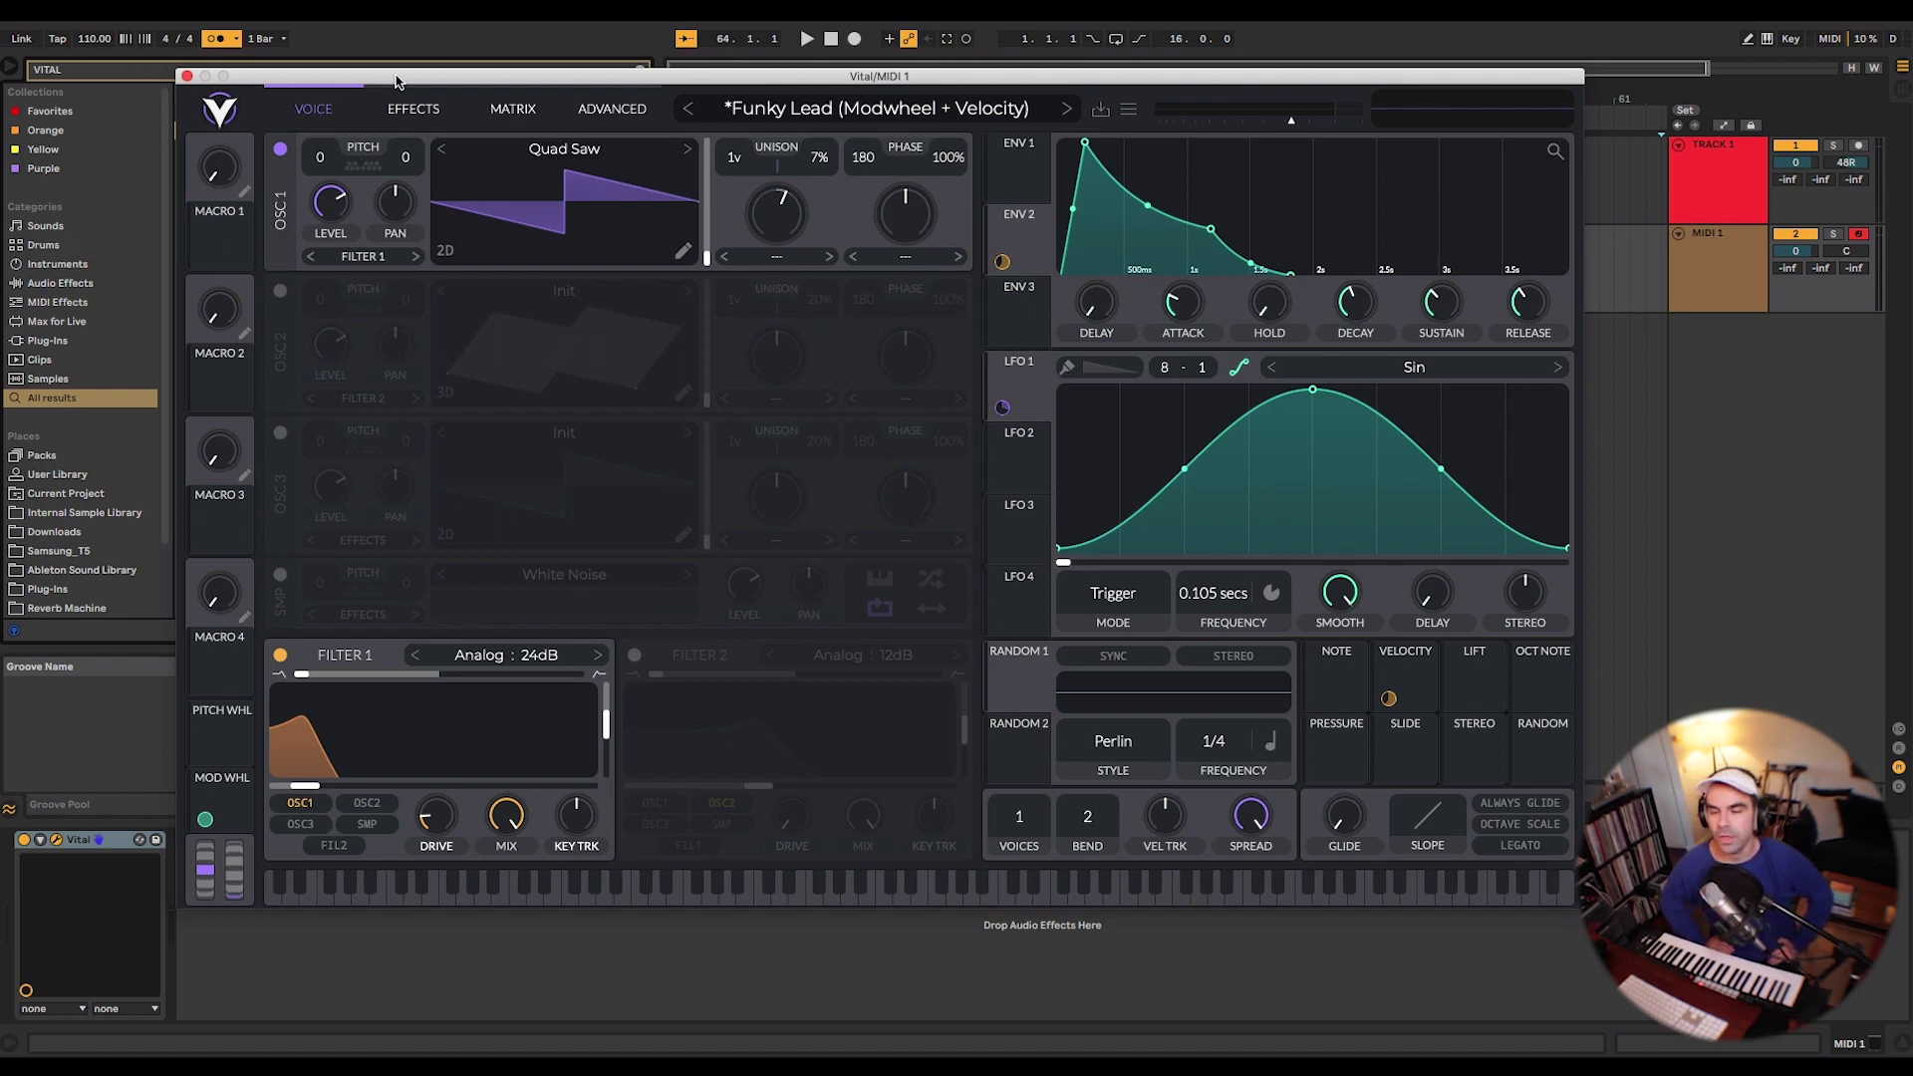
left_click_drag(395, 82, 396, 74)
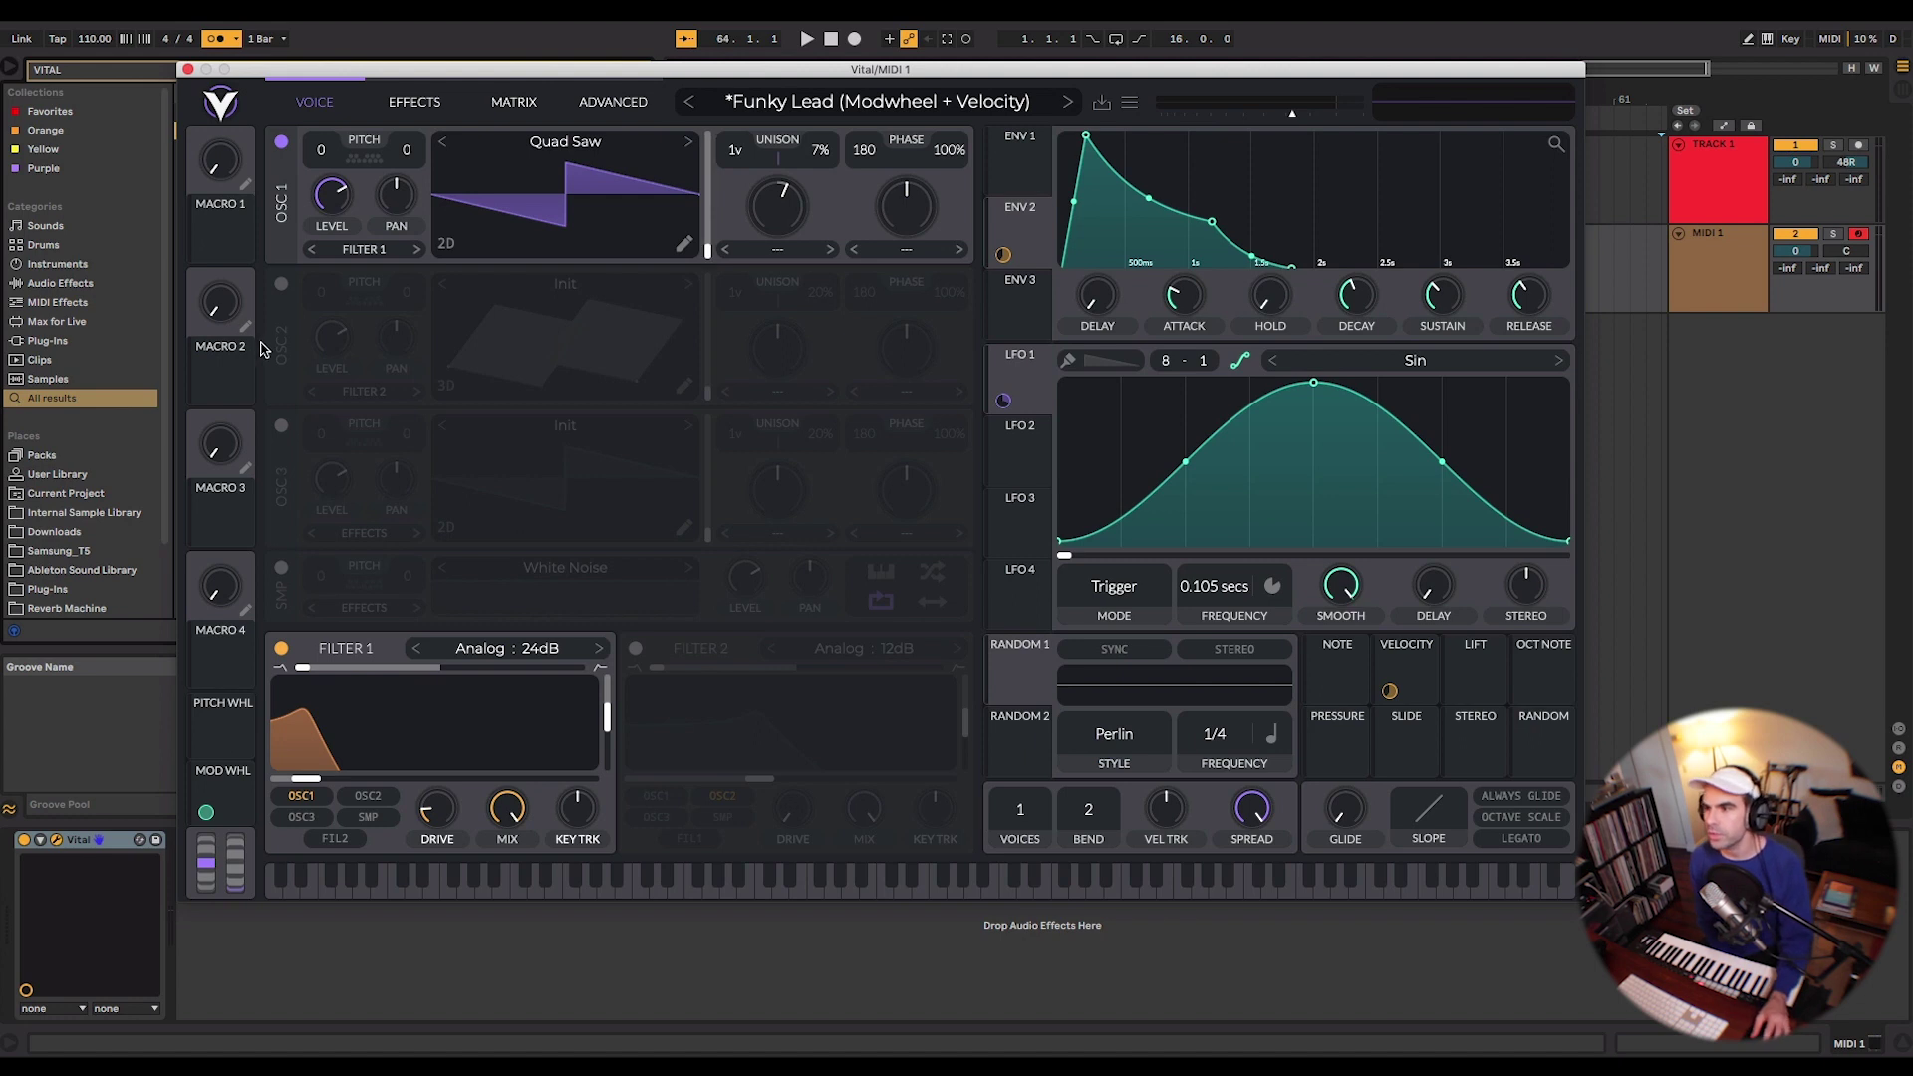
Toggle oscillators 2 and 3 on, then back off.
left_click(281, 283)
left_click(281, 426)
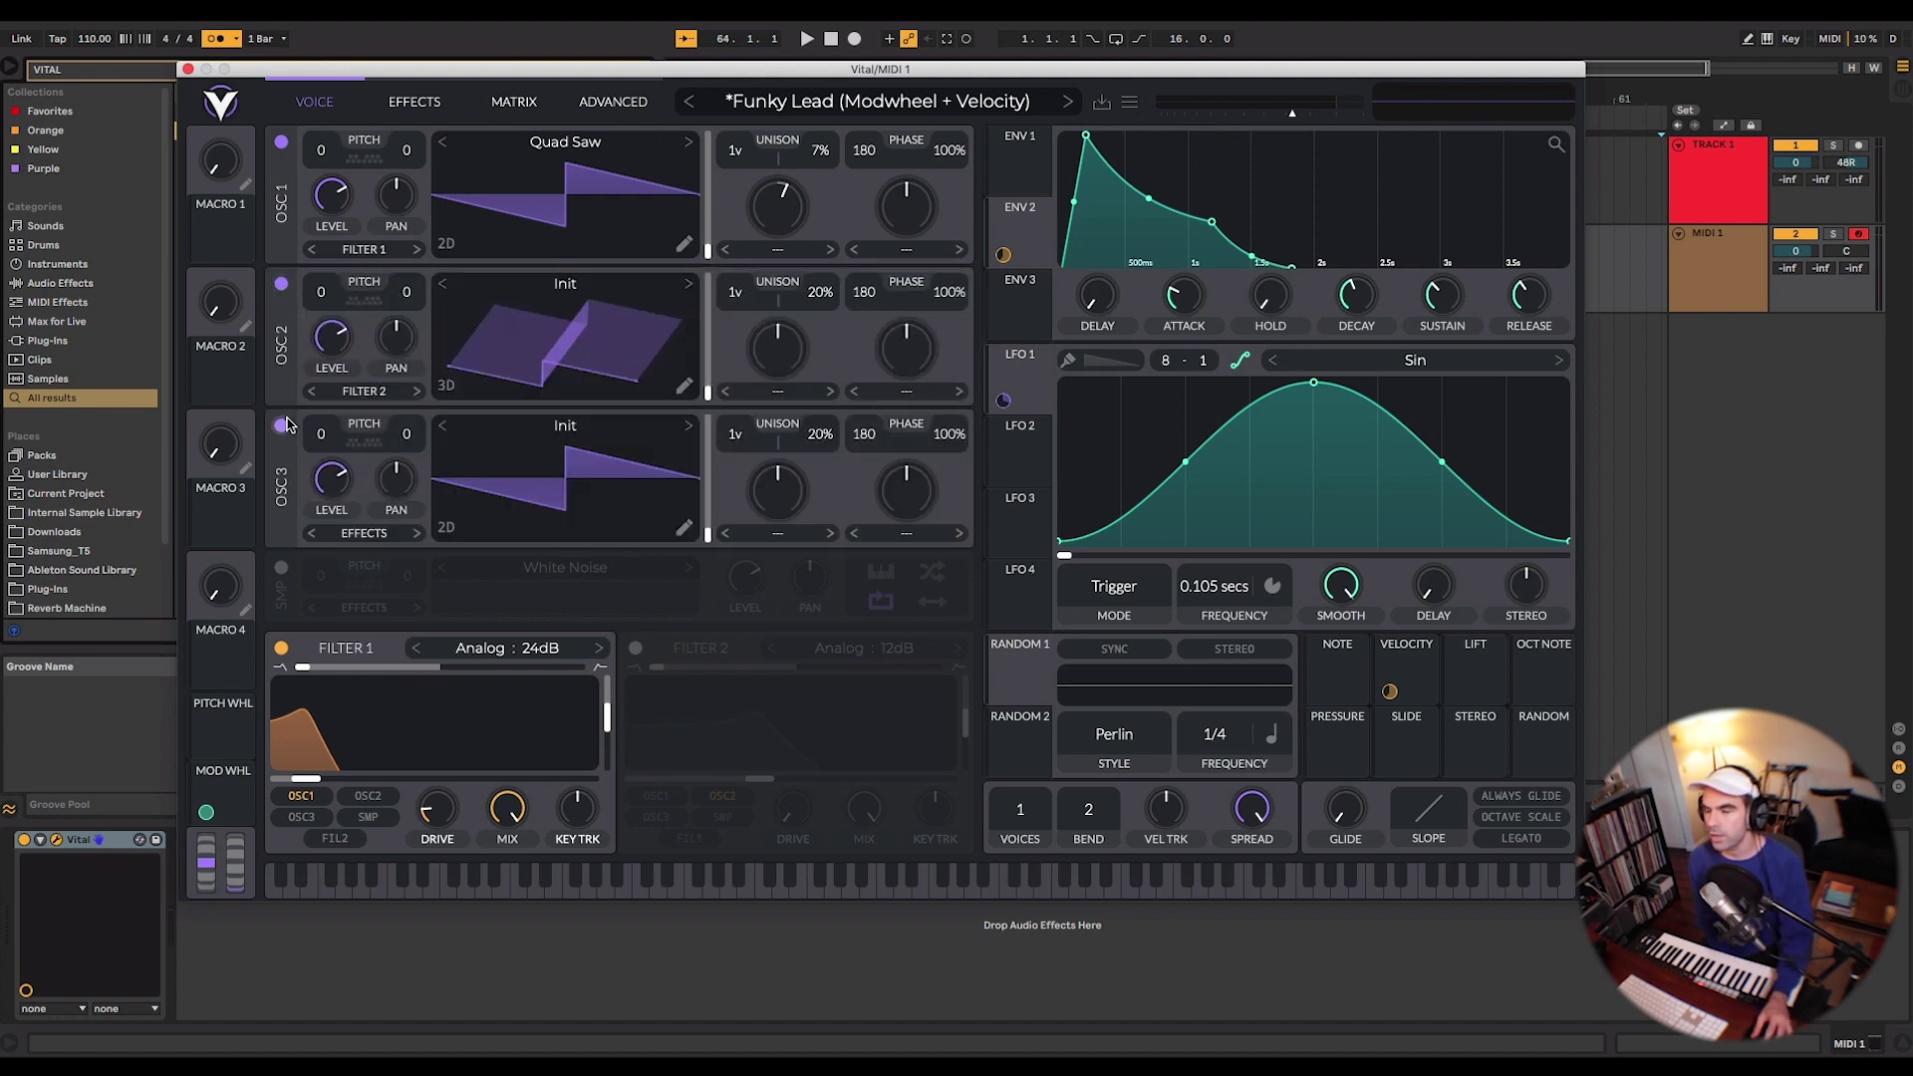
left_click(281, 425)
left_click(282, 283)
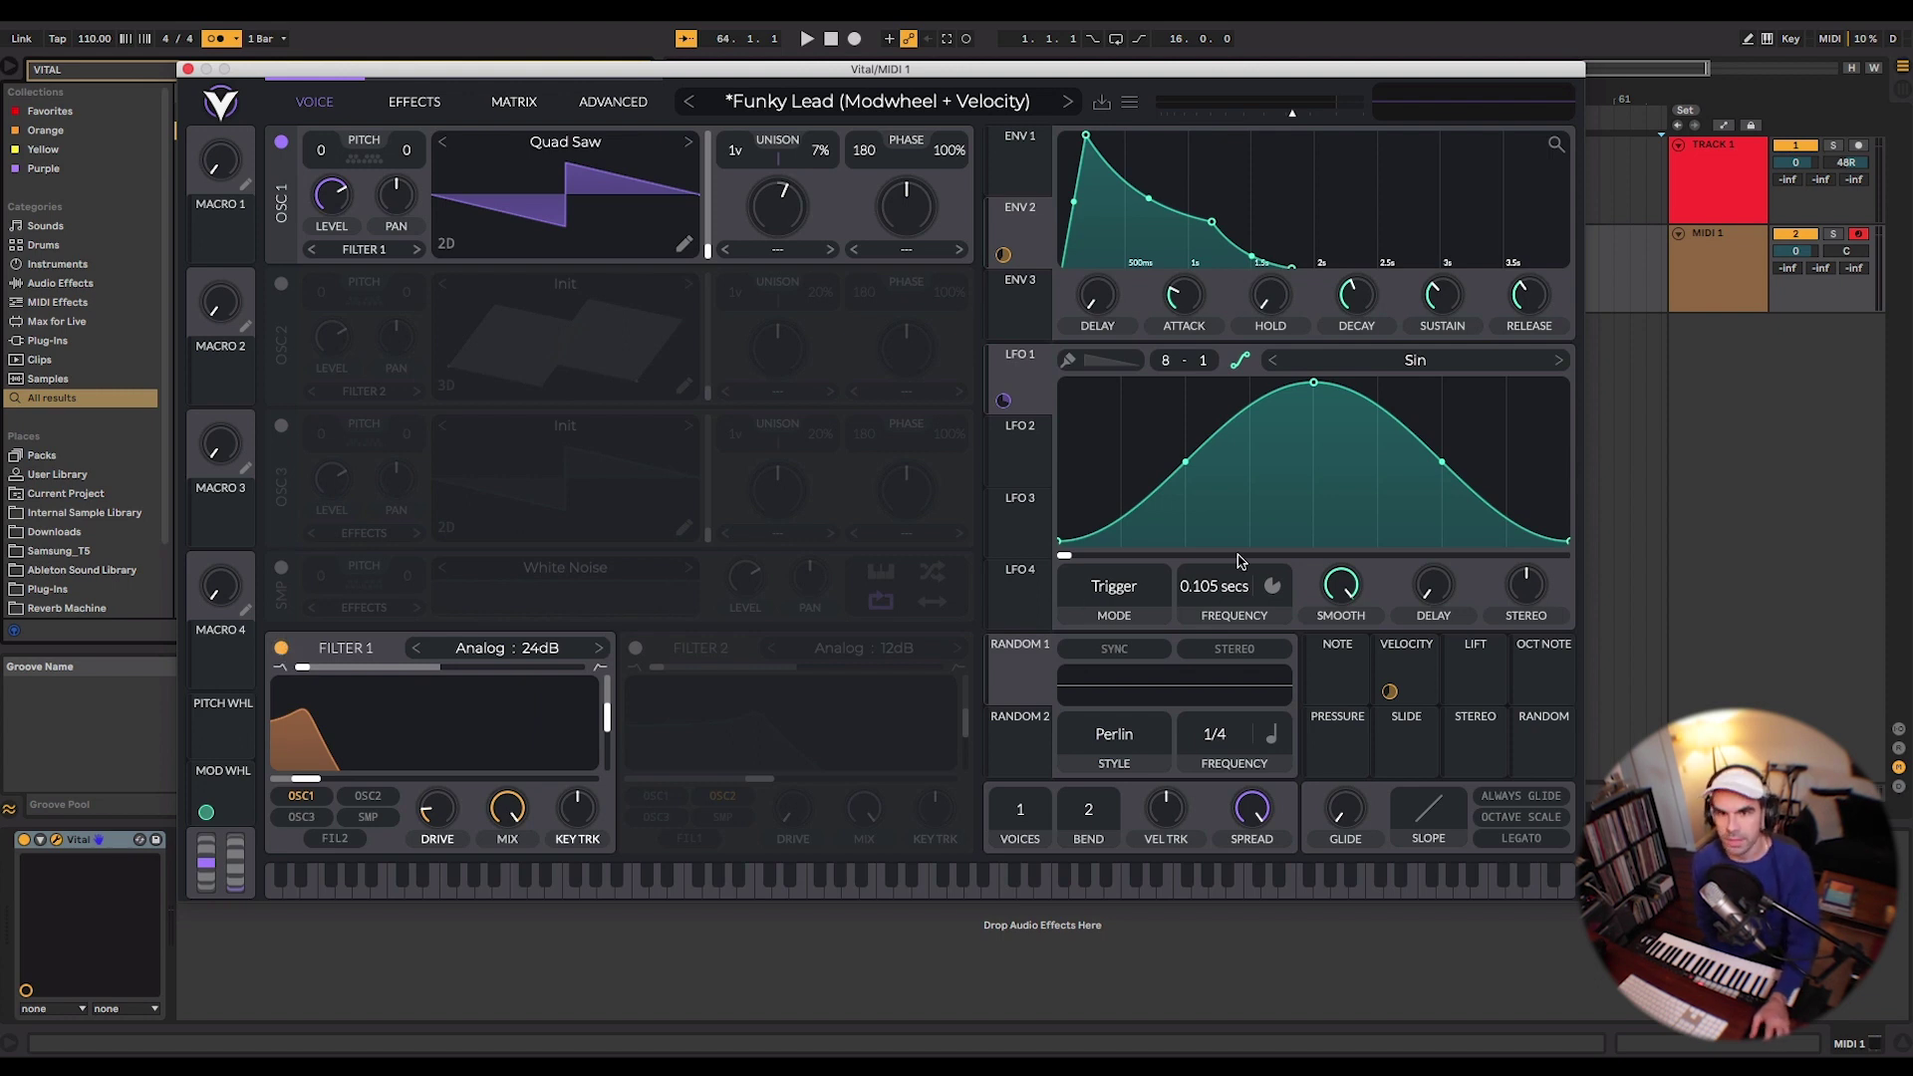
Open and close oscillator 1's wavetable list unchanged, then show the effects page.
mouse_move(584, 176)
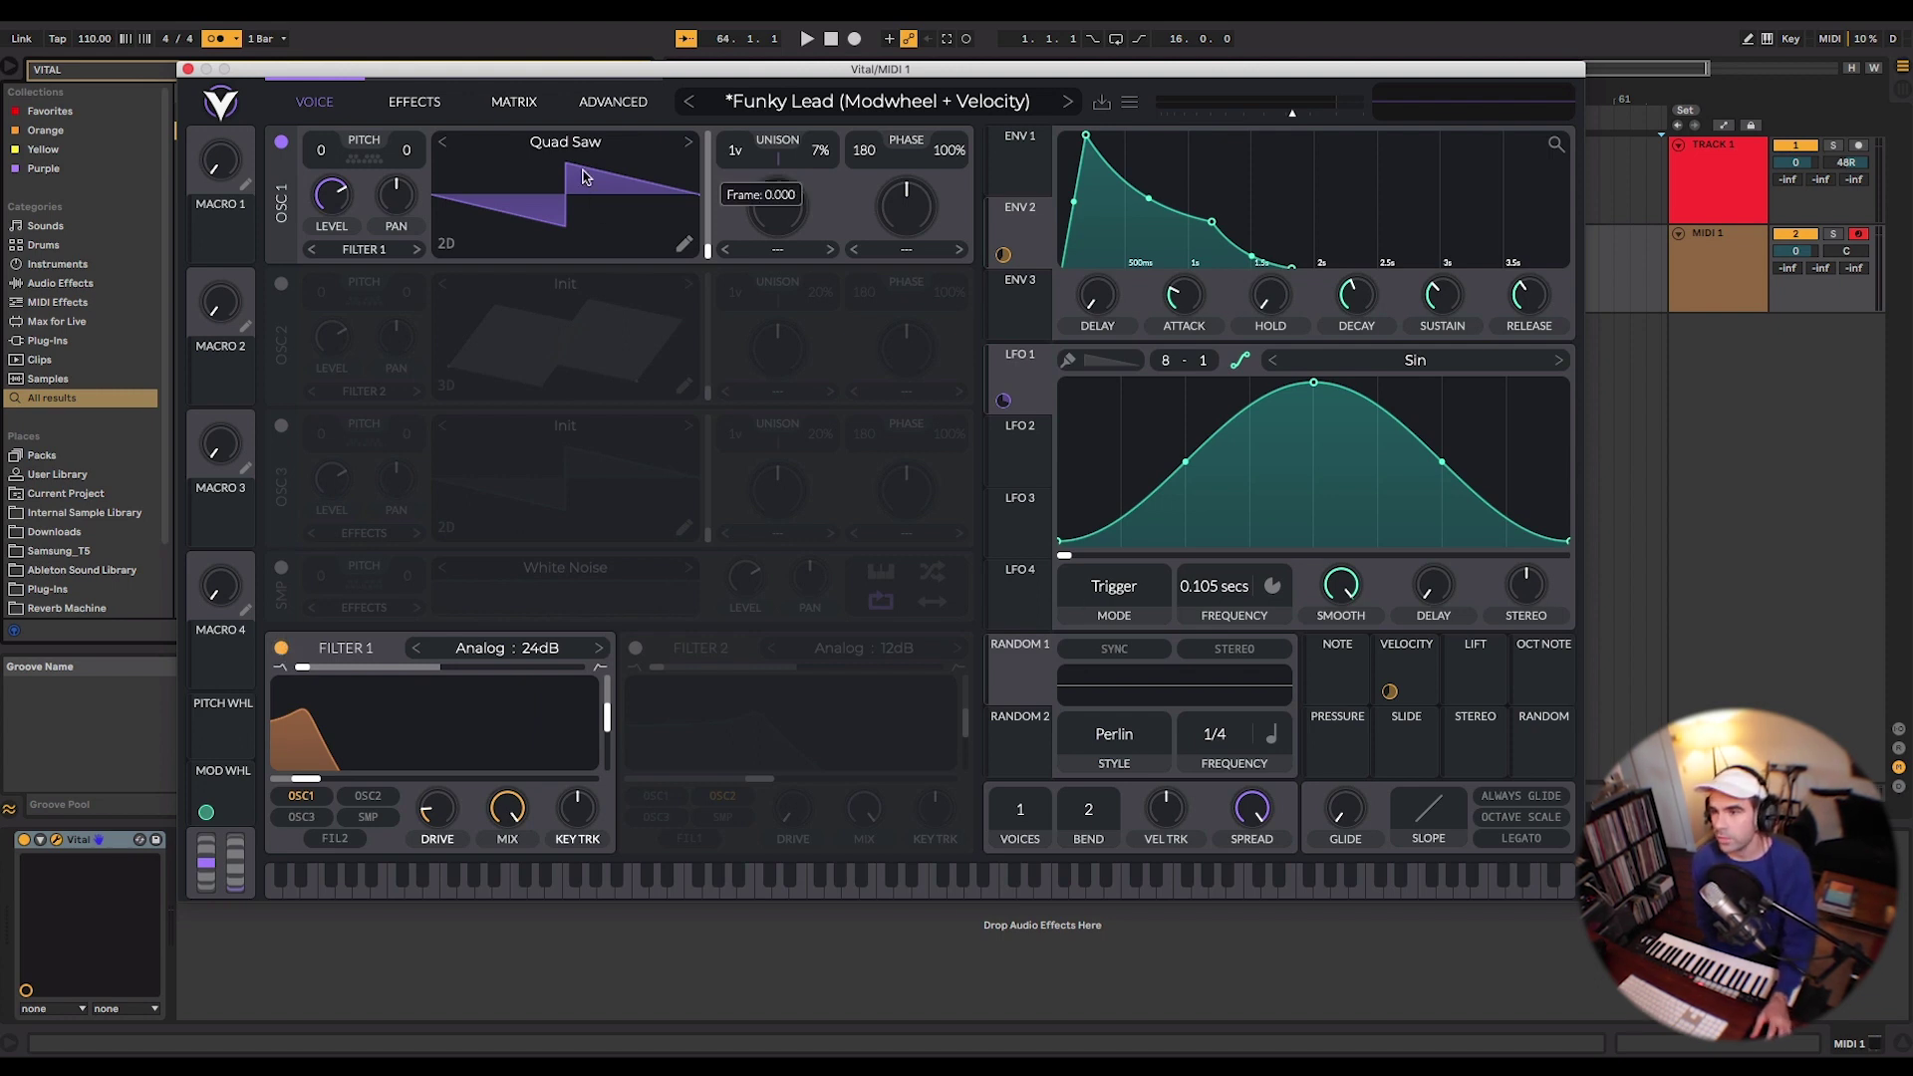
left_click(578, 146)
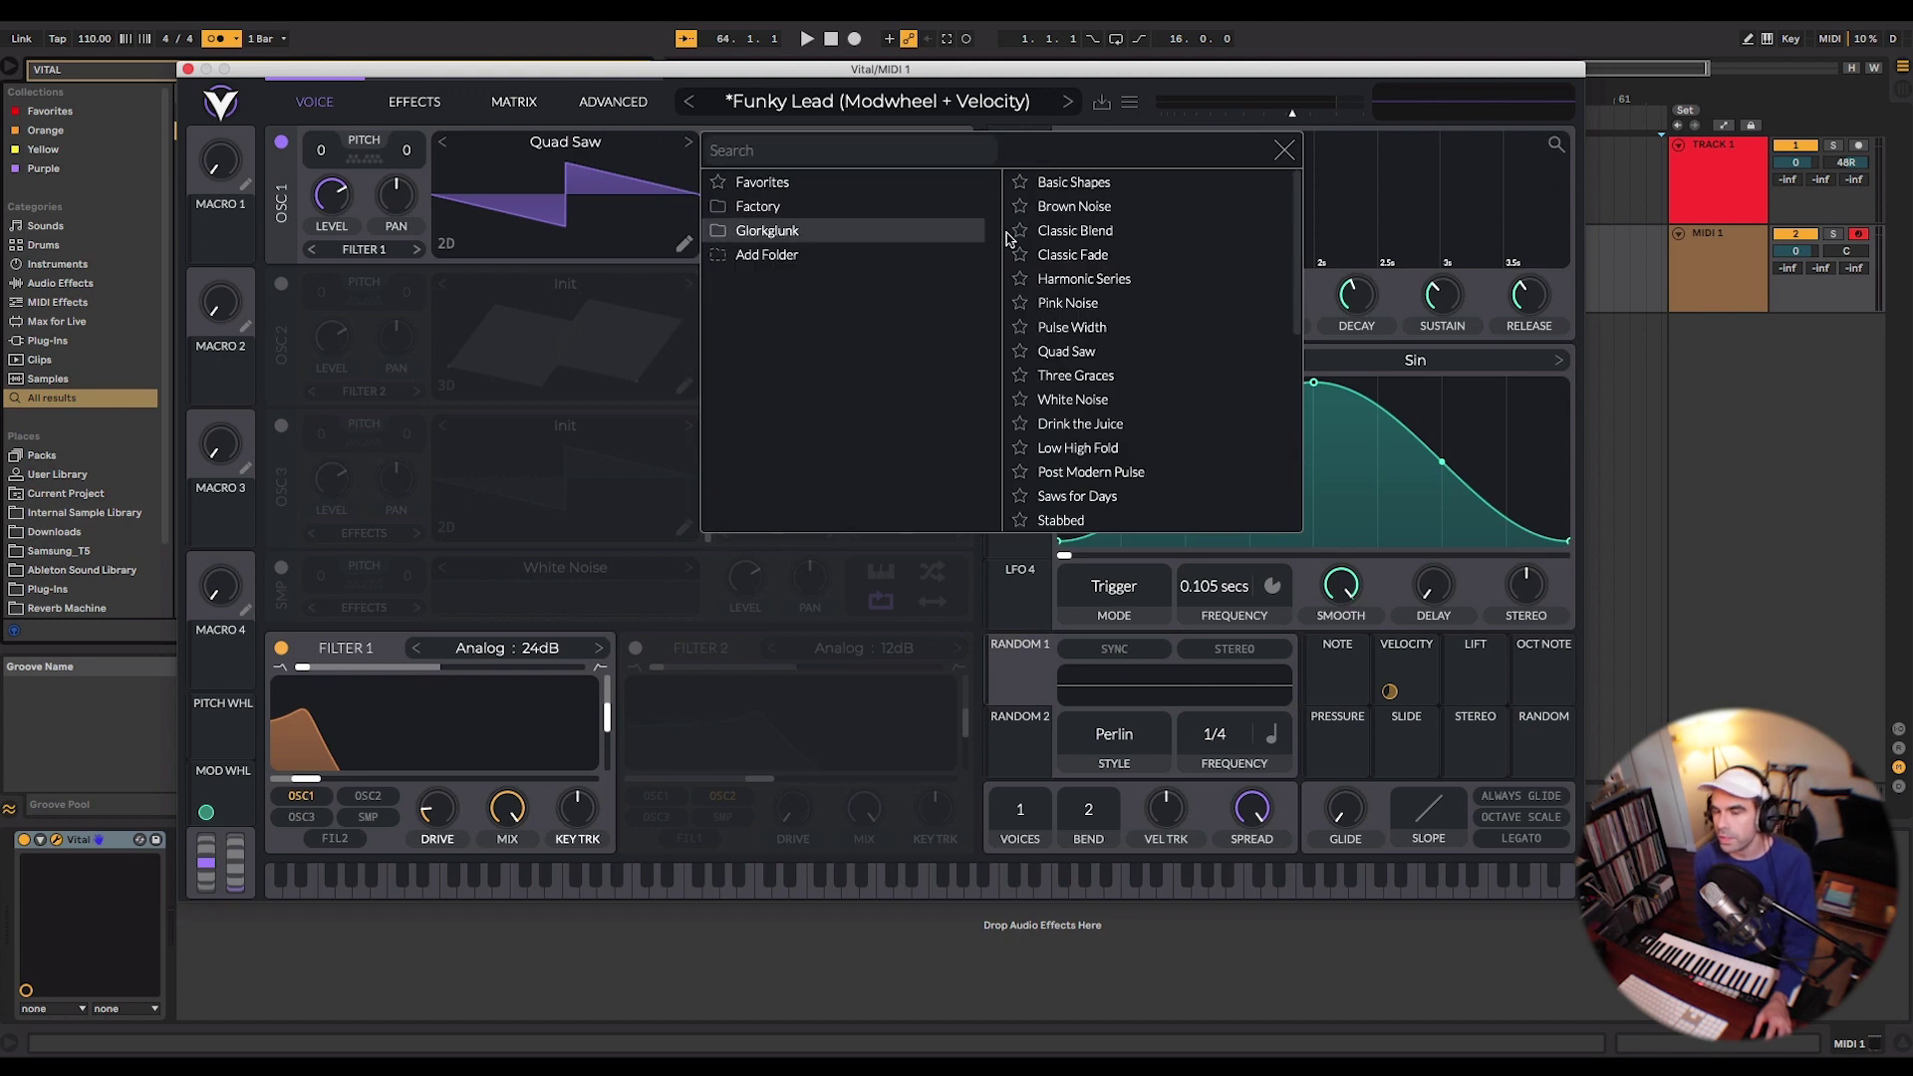
left_click(319, 386)
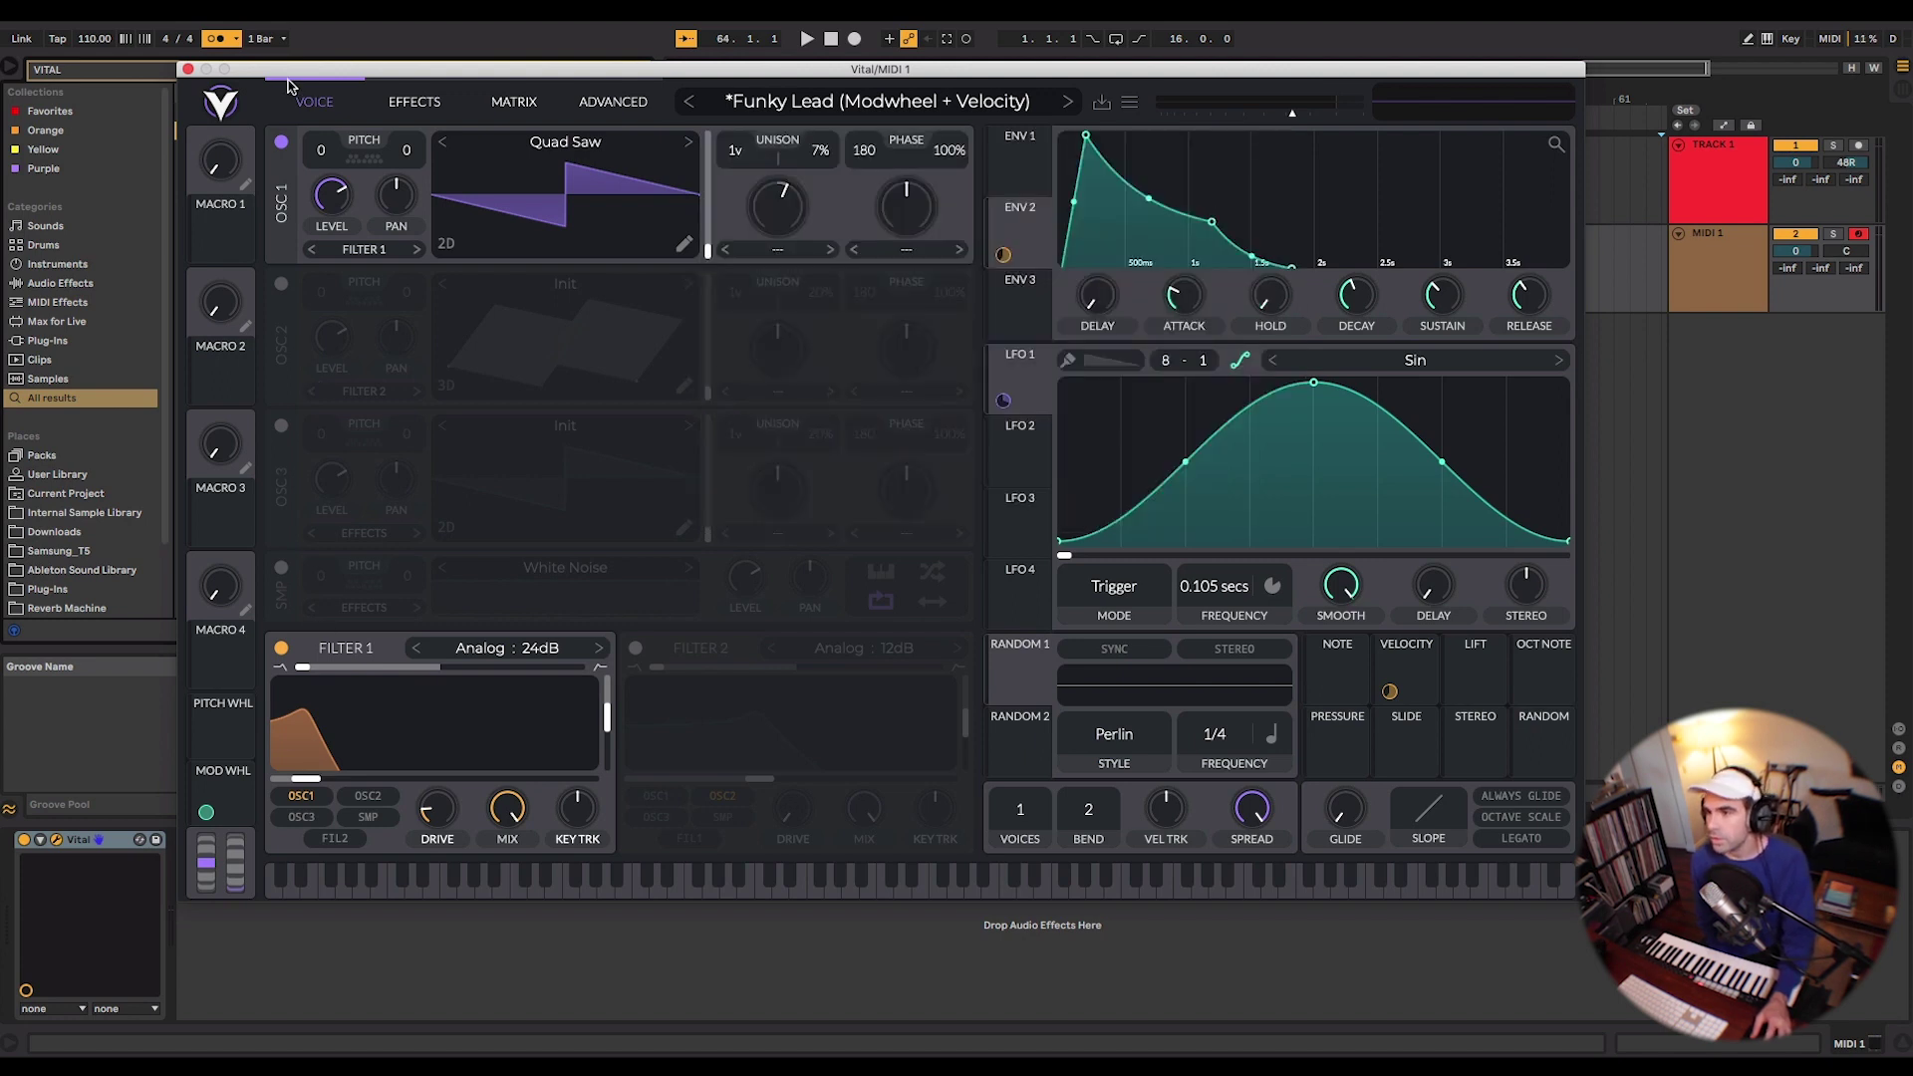
left_click(404, 106)
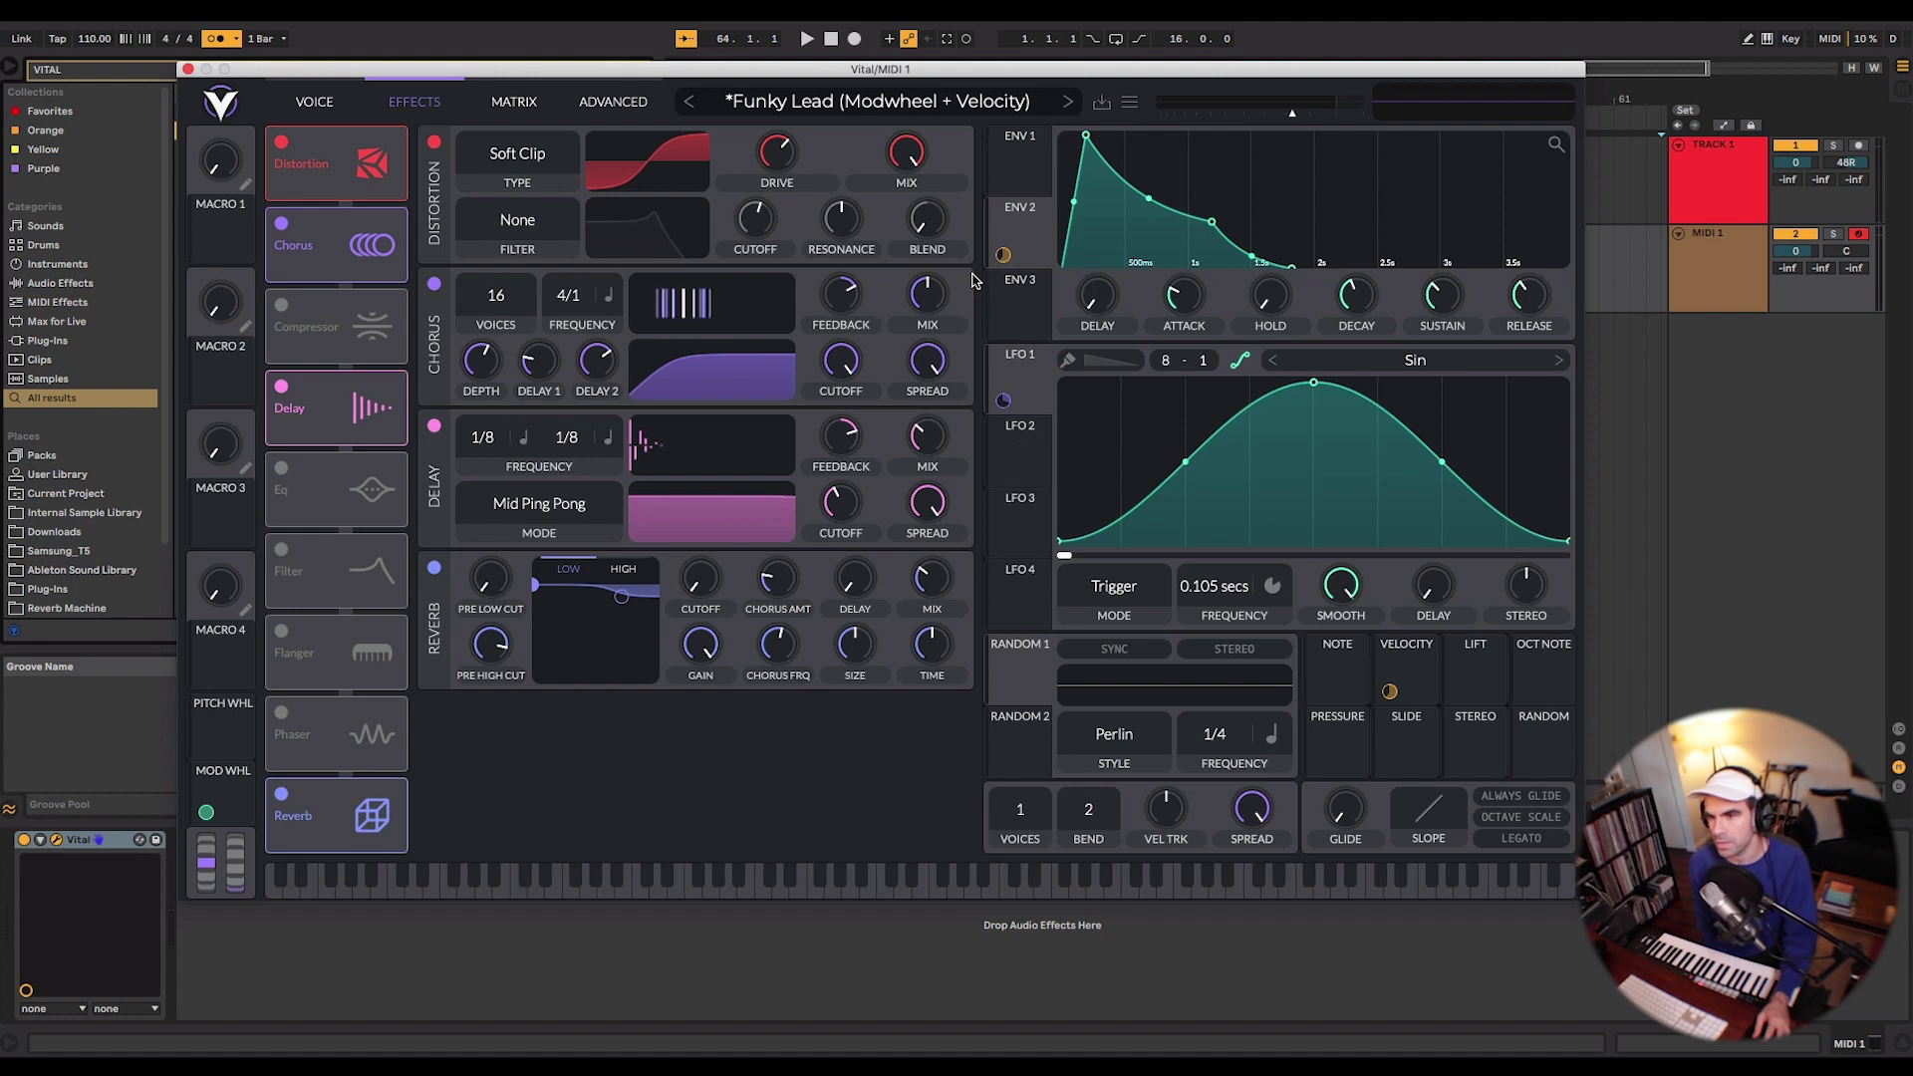
left_click(1714, 466)
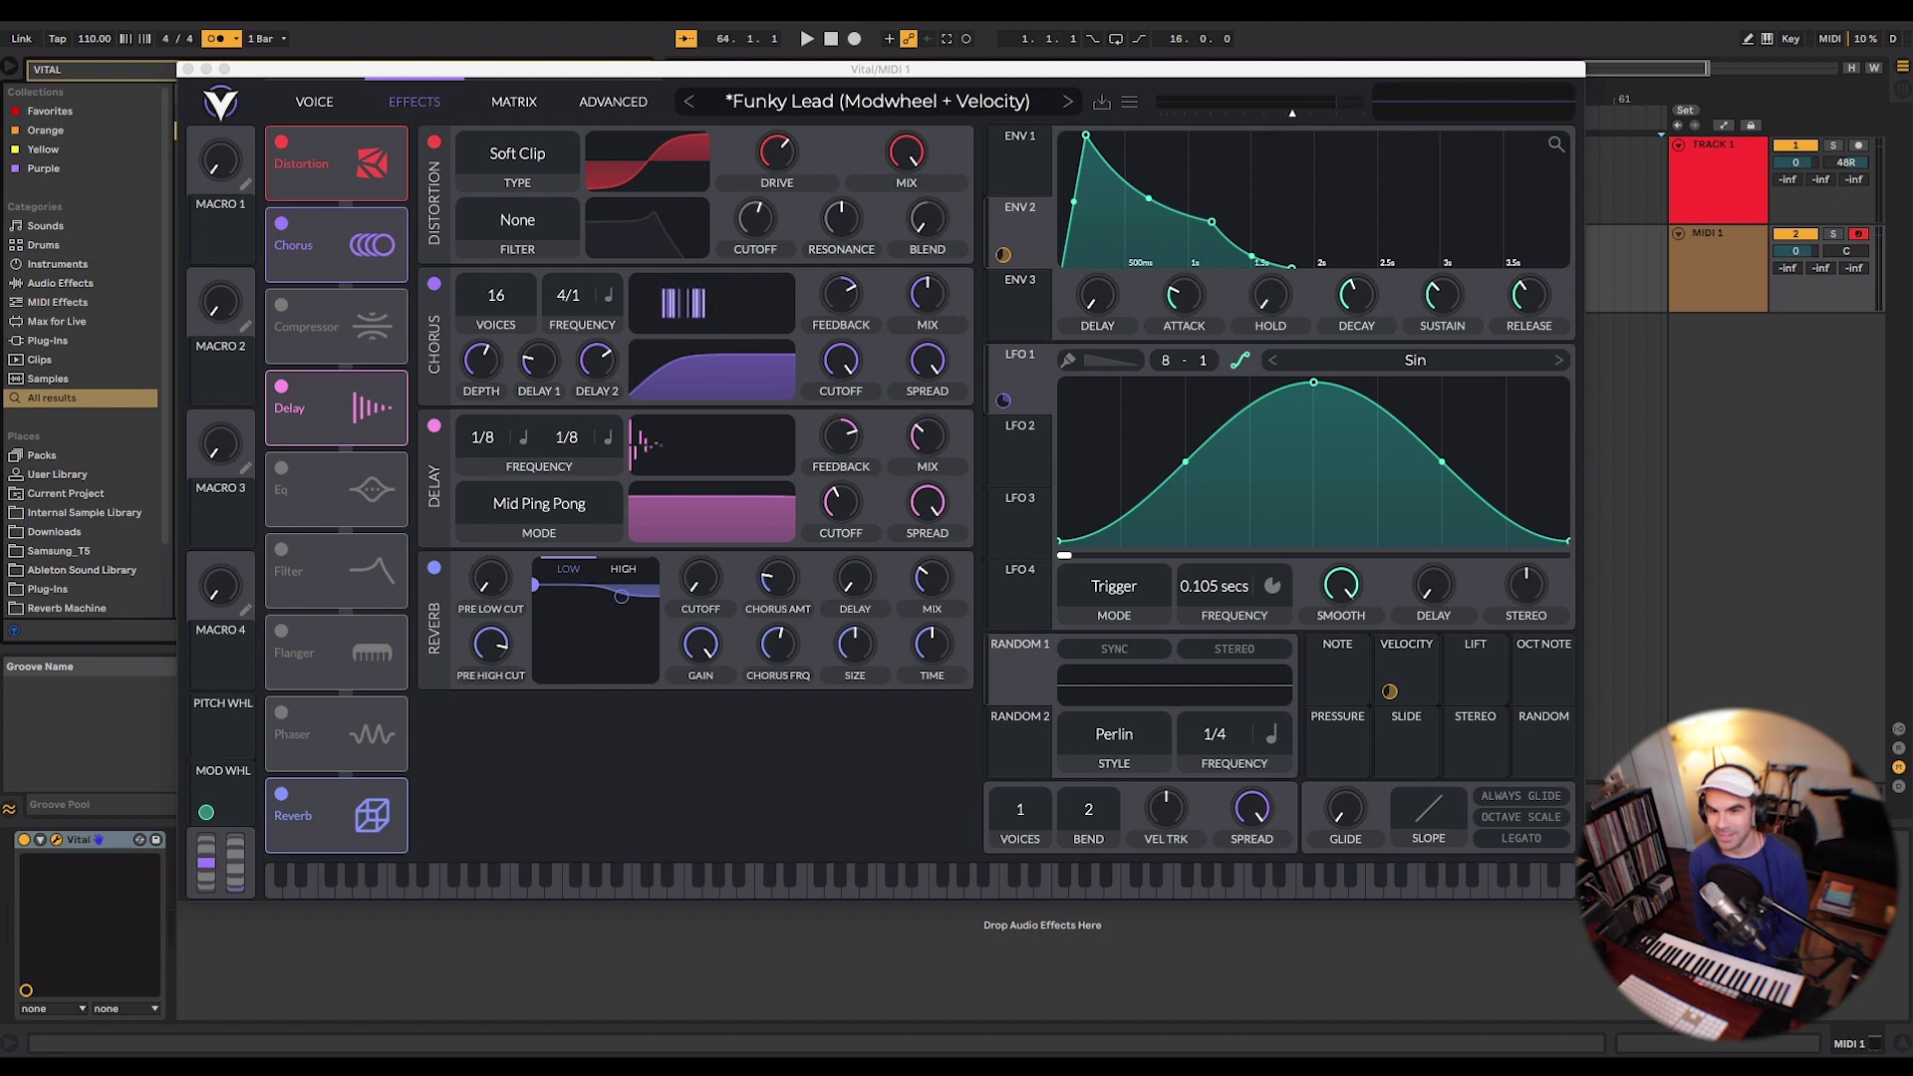
Return to the voice page showing oscillator 1 on Quad Saw feeding Filter 1.
left_click(314, 102)
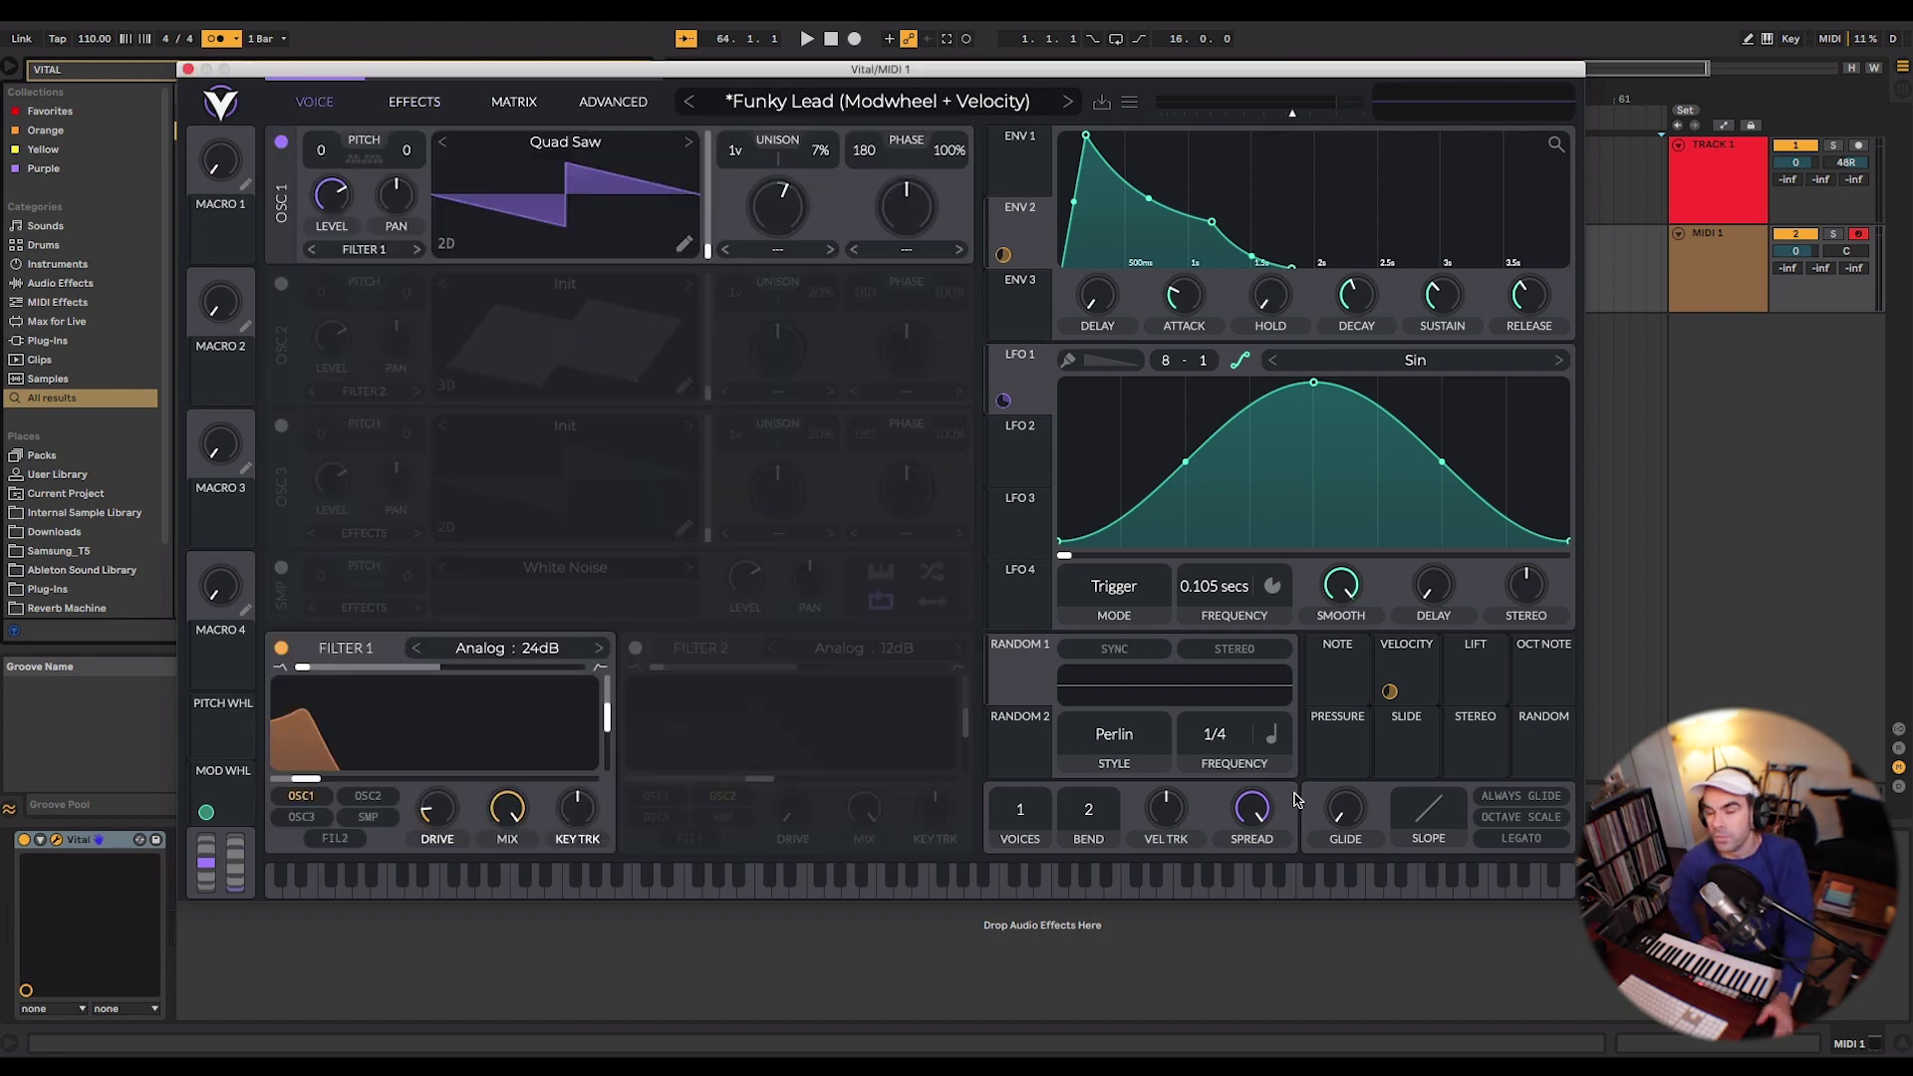